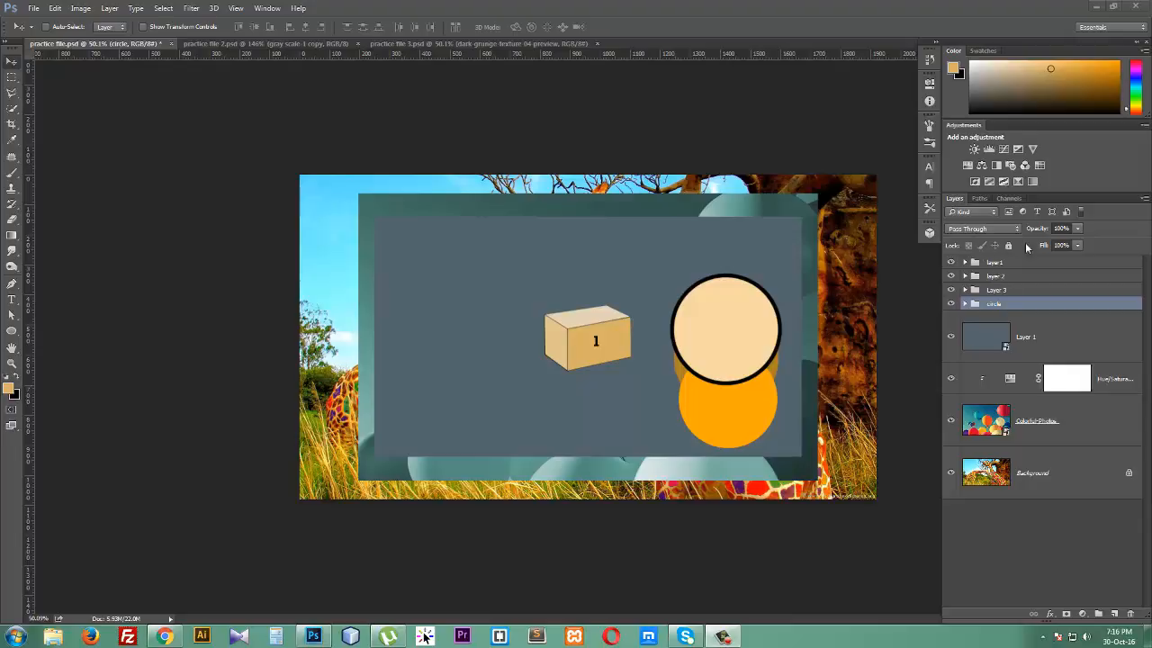
- Hide the circle group and the layers below it, keeping only Layer 1 visible beneath the box groups
{"action": "left_click_drag", "start_coordinate": [950, 304], "coordinate": [959, 475]}
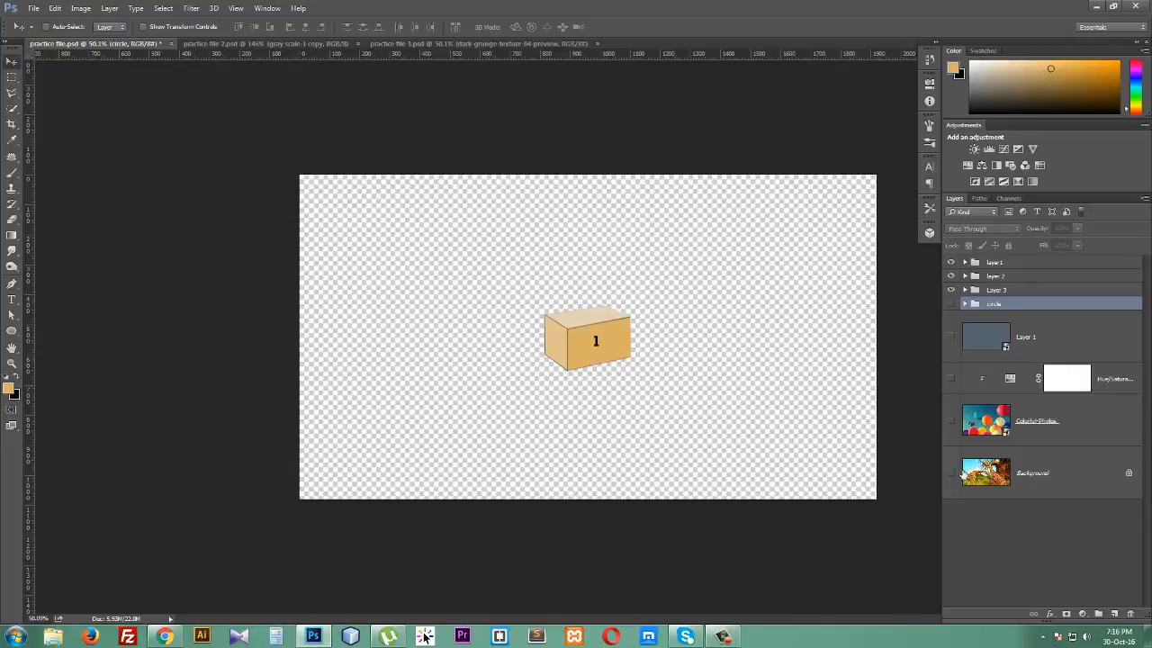
{"action": "left_click", "coordinate": [951, 472]}
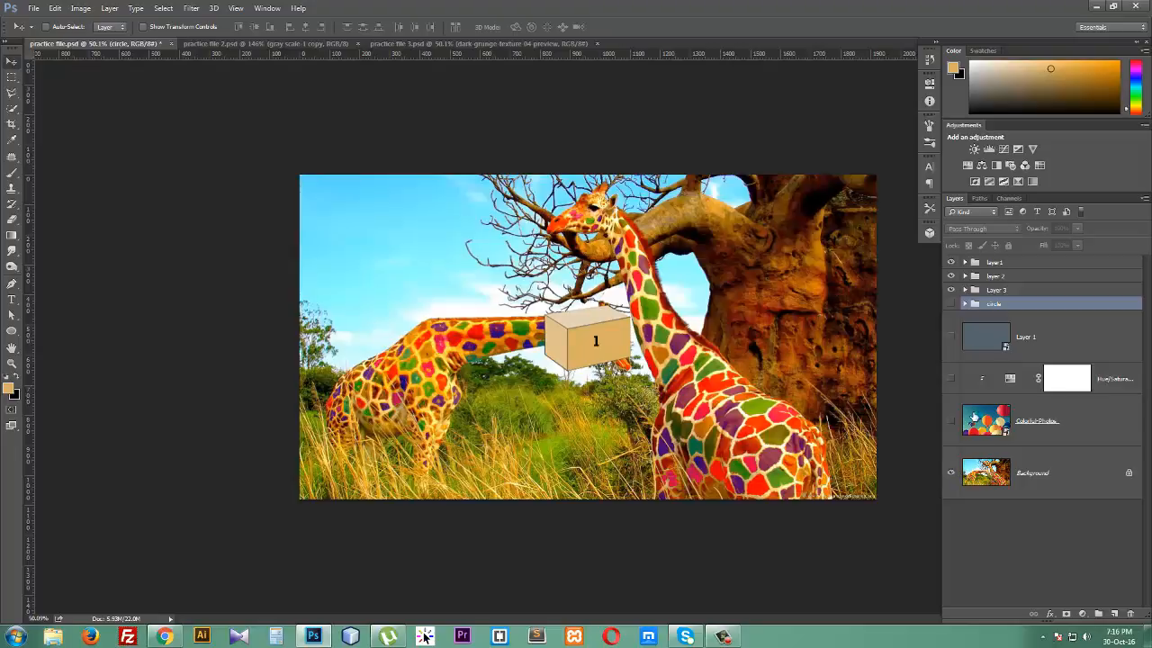
{"action": "left_click", "coordinate": [951, 337]}
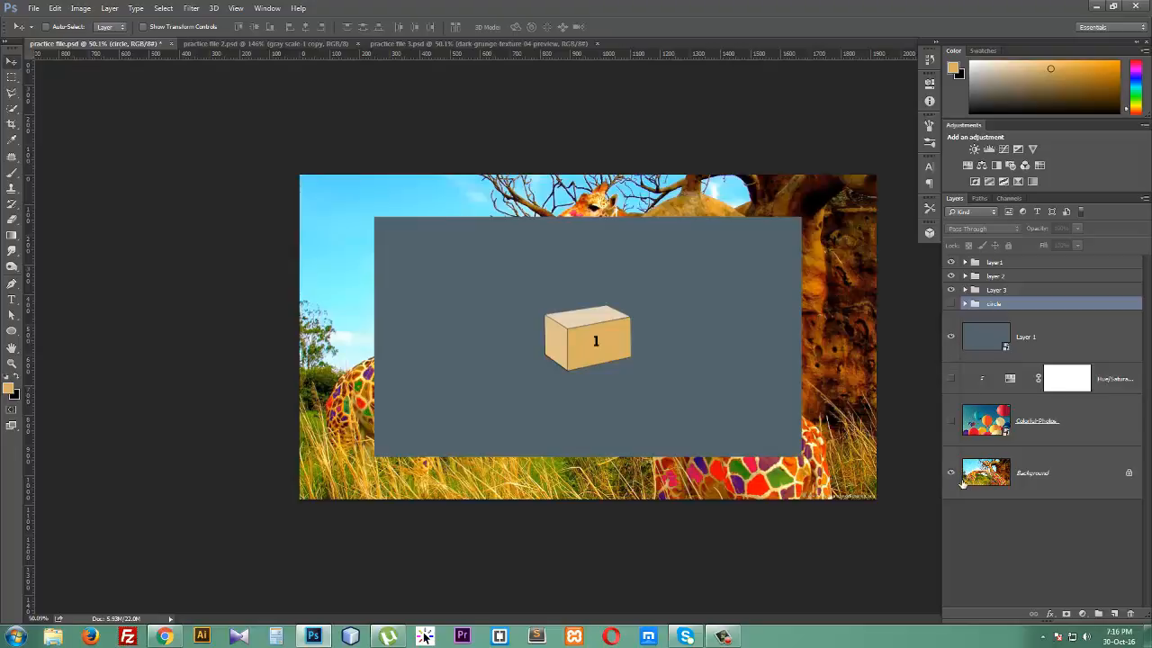
{"action": "left_click", "coordinate": [952, 472]}
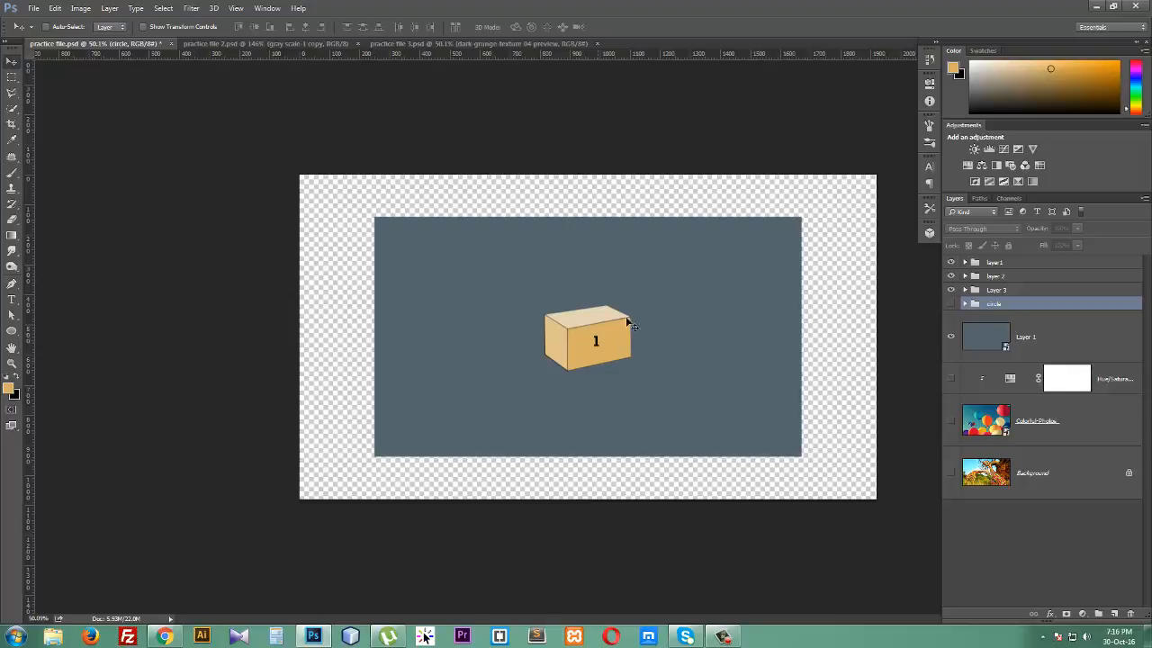
- Toggle the visibility of the layer 1 and layer 2 groups on and off to compare the boxes
{"action": "left_click", "coordinate": [1024, 262]}
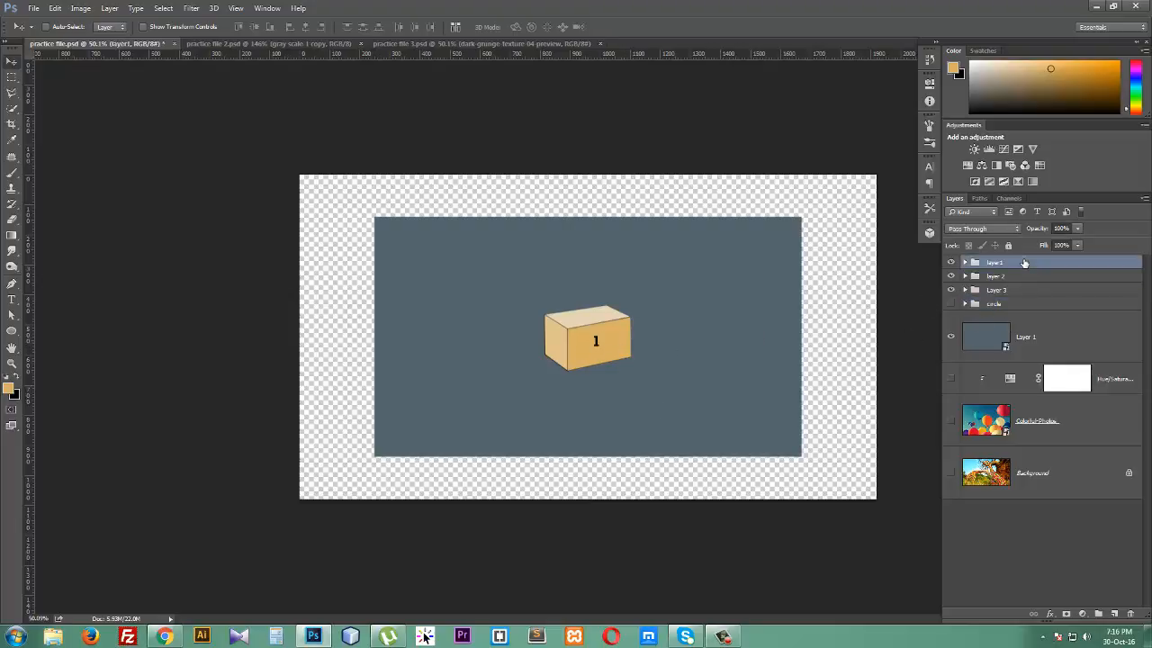
{"action": "left_click", "coordinate": [951, 262]}
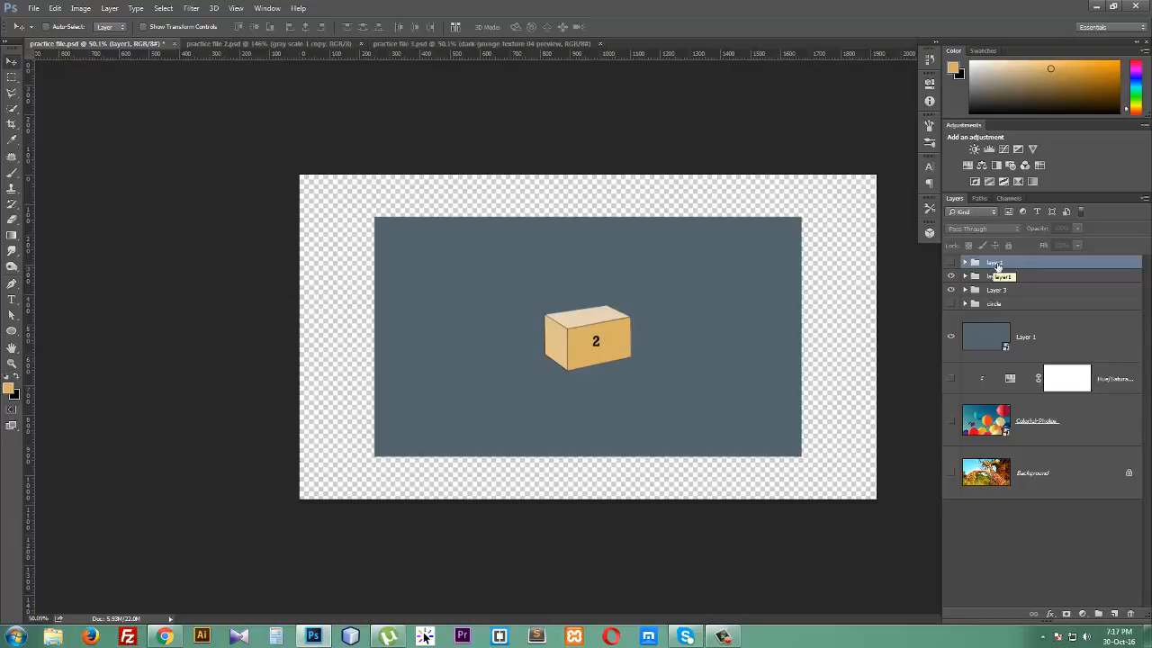
{"action": "left_click", "coordinate": [951, 276]}
{"action": "left_click", "coordinate": [952, 277]}
{"action": "left_click", "coordinate": [952, 262]}
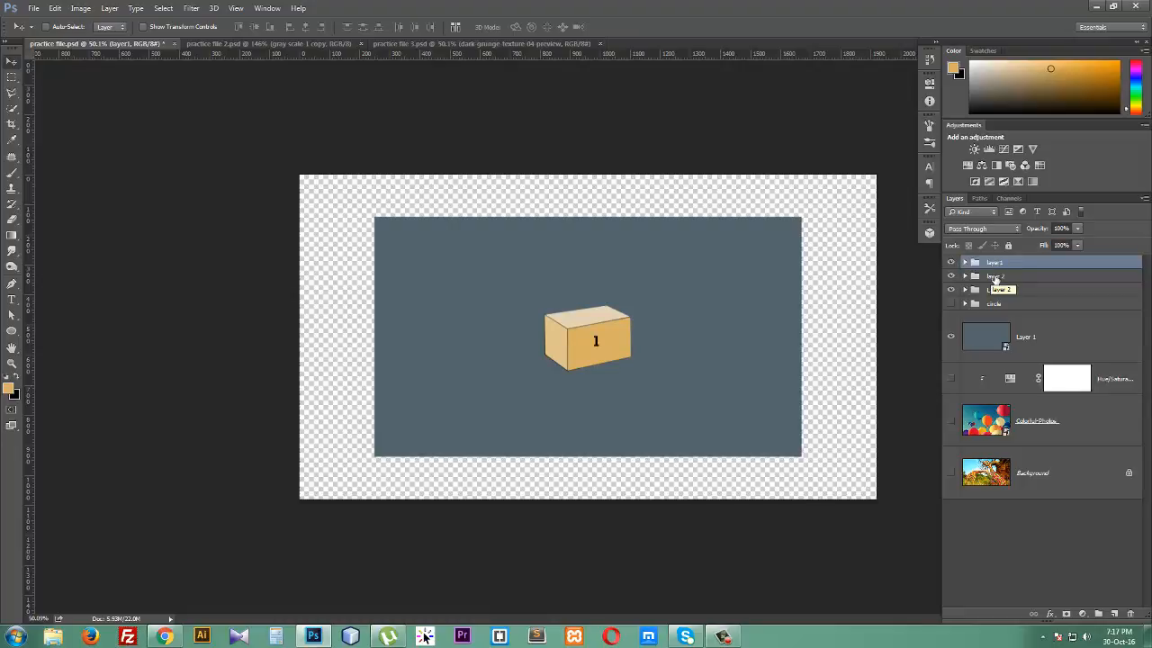
- Move box 2 below box 1 and box 3 above it by dragging the layer 2 and Layer 3 groups' contents
{"action": "left_click", "coordinate": [995, 278]}
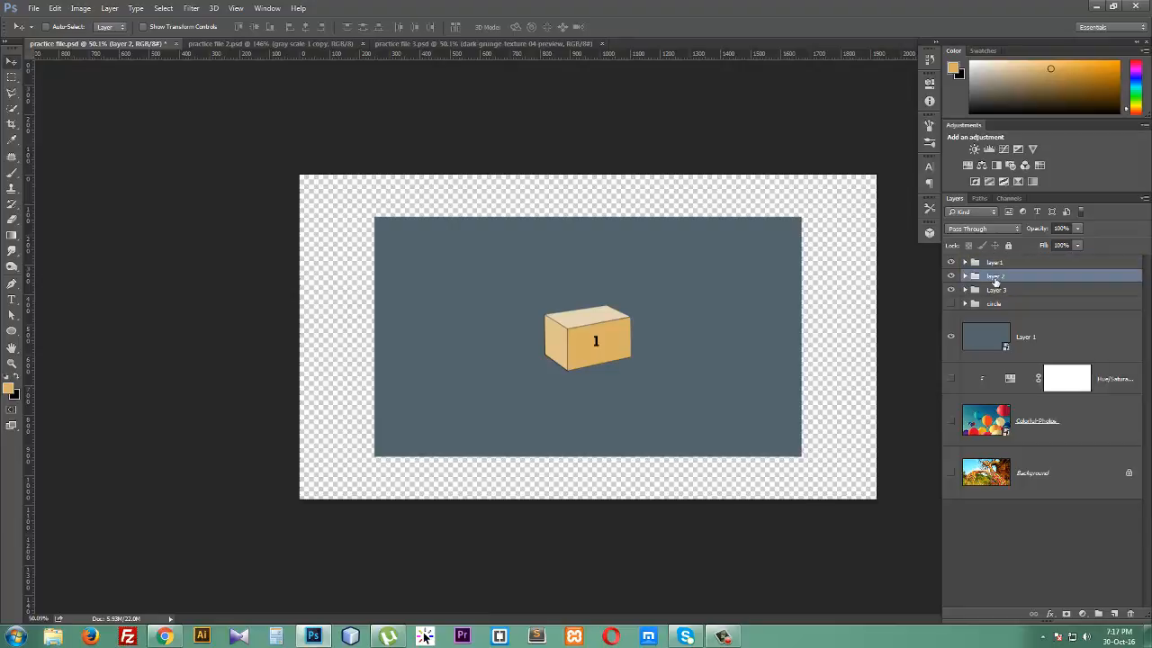
{"action": "left_click_drag", "start_coordinate": [596, 346], "coordinate": [595, 405]}
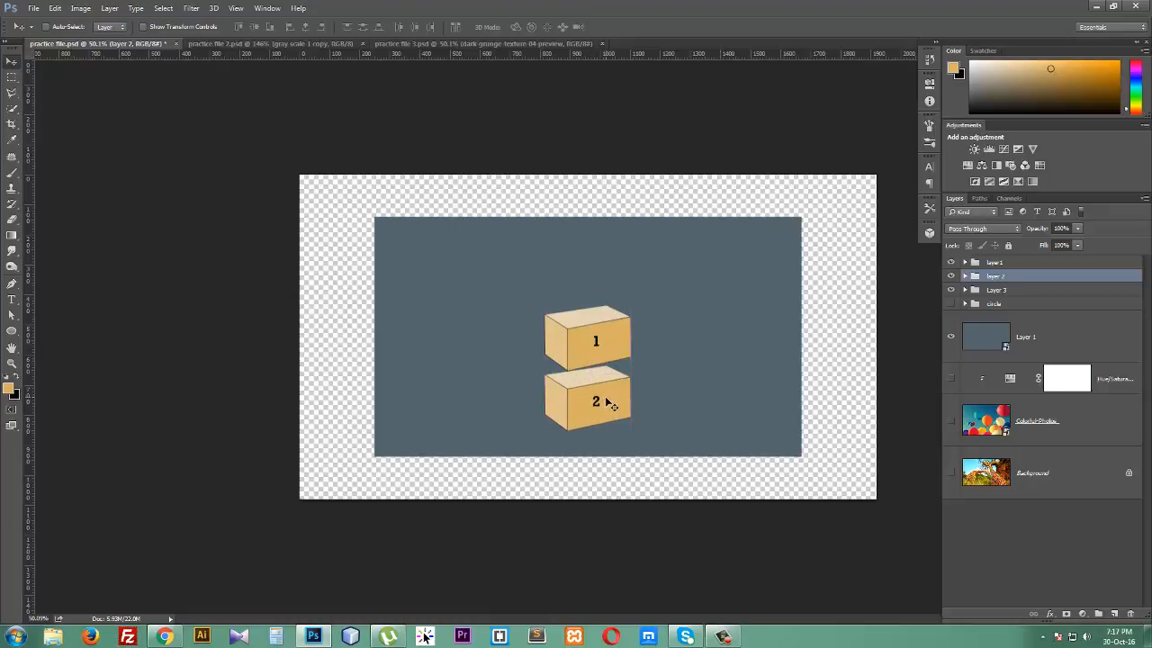
{"action": "left_click", "coordinate": [994, 294]}
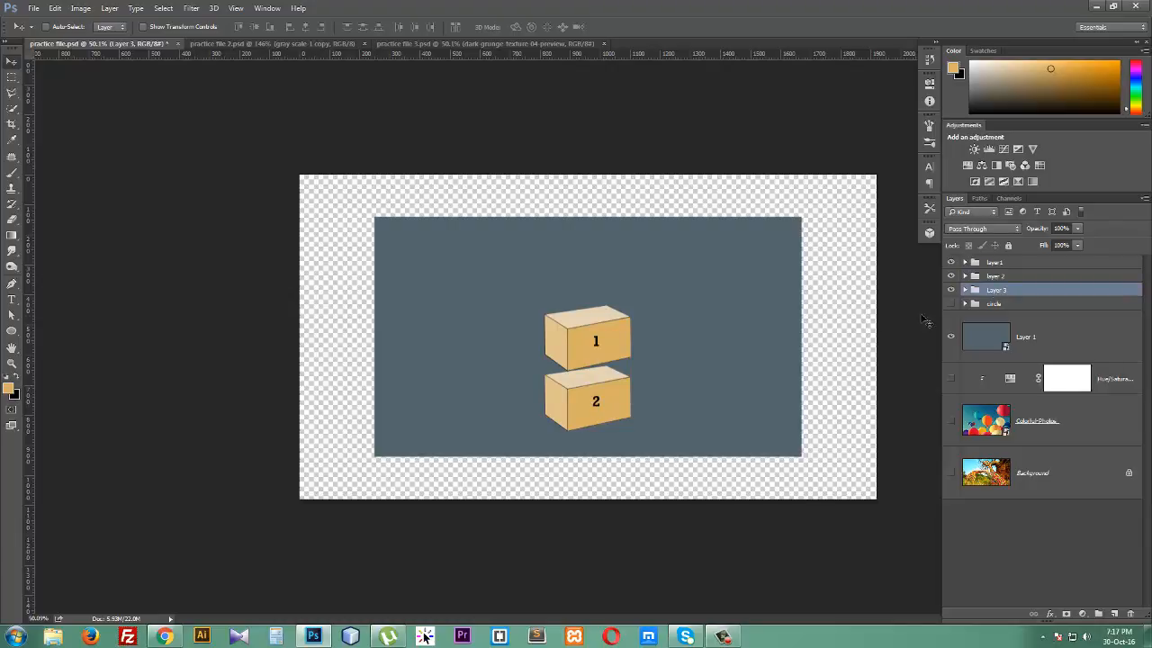
{"action": "left_click_drag", "start_coordinate": [594, 353], "coordinate": [583, 278]}
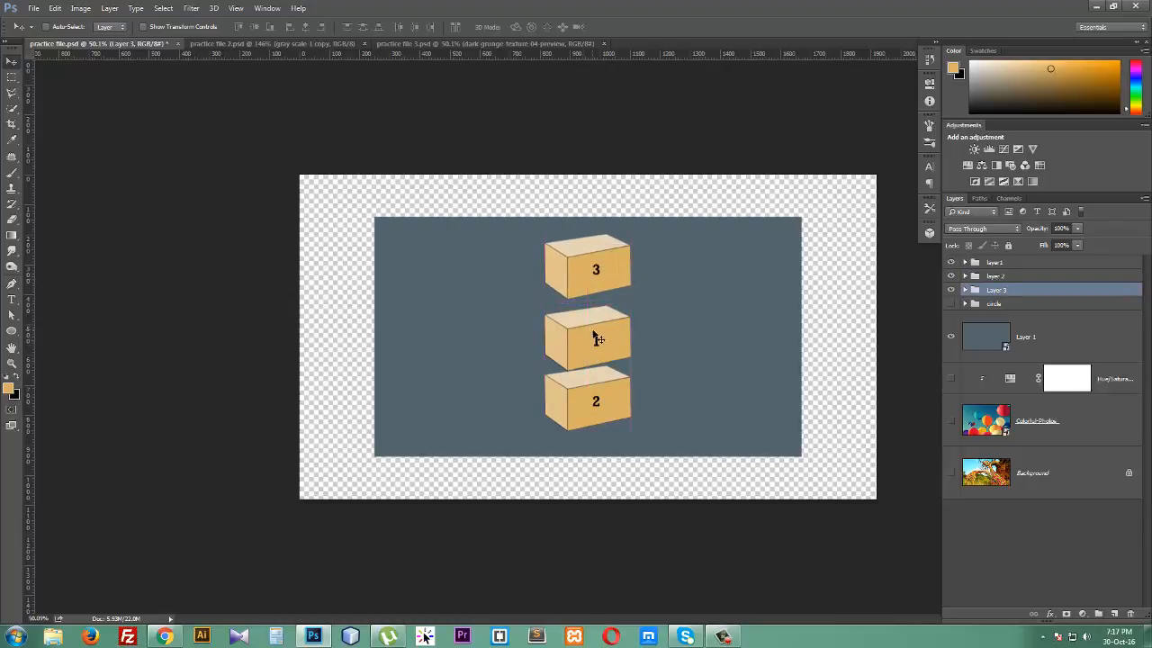
- Filter the layers list by name, searching for color
{"action": "left_click", "coordinate": [1001, 263]}
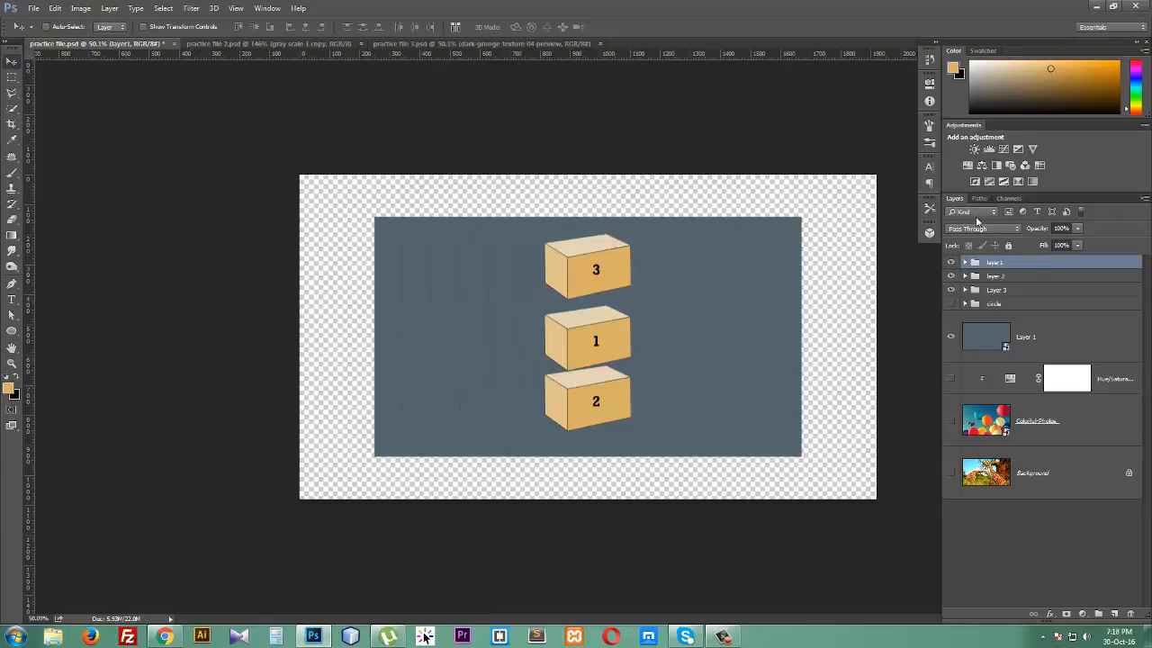
{"action": "left_click", "coordinate": [973, 212]}
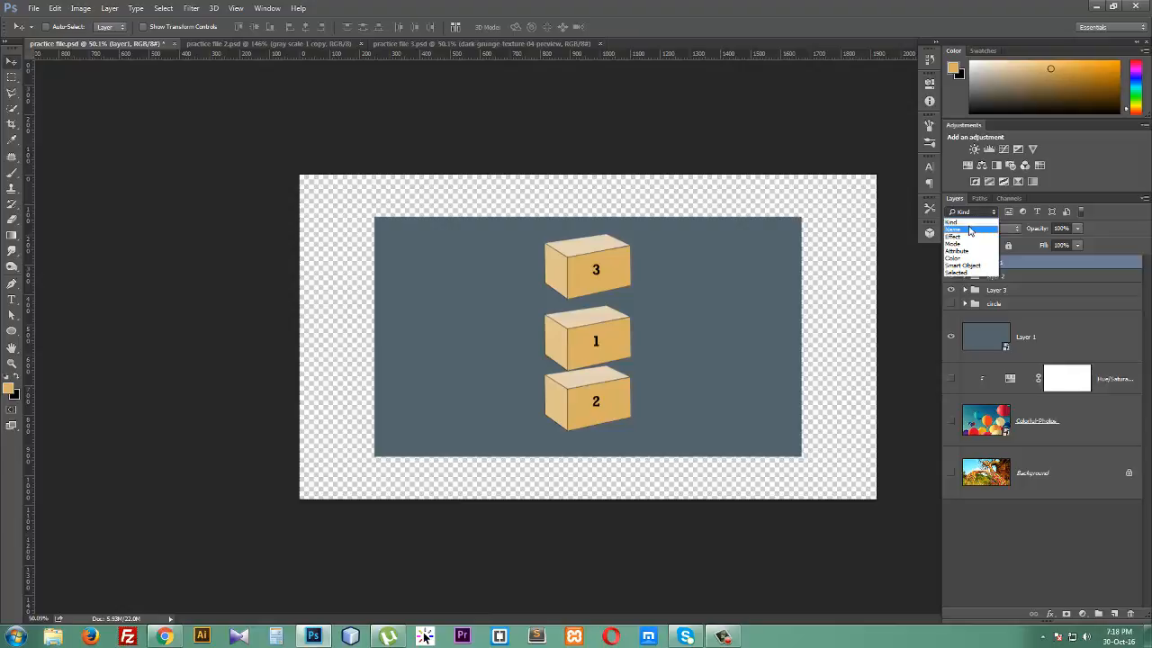
{"action": "left_click", "coordinate": [971, 231]}
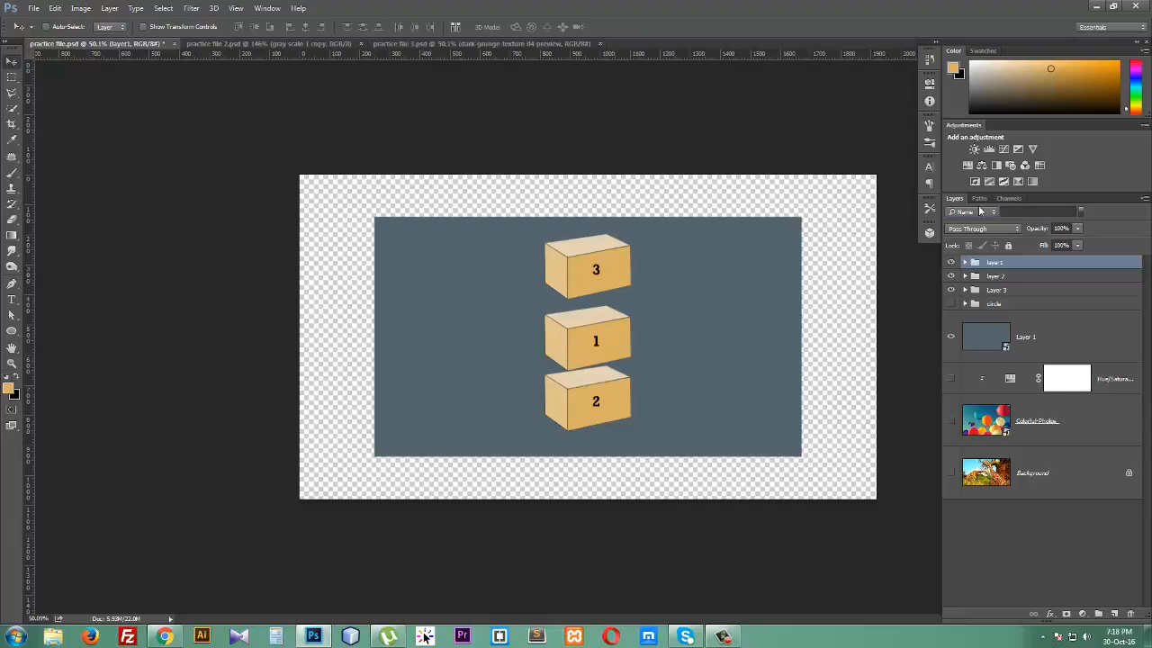
{"action": "left_click", "coordinate": [1017, 214]}
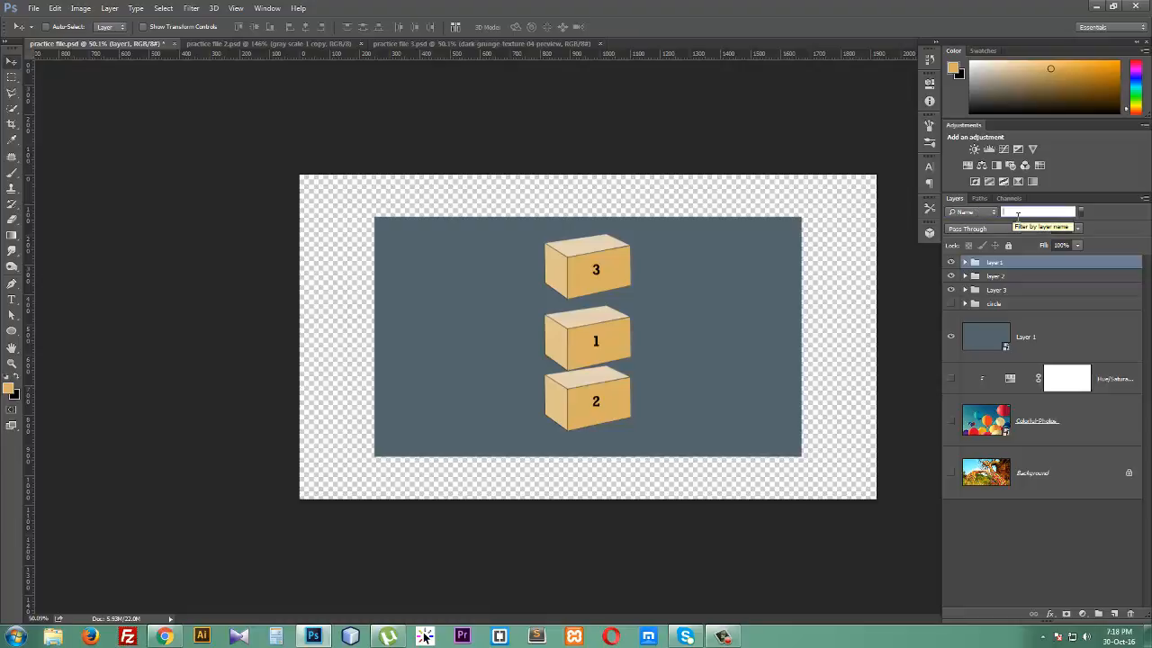
{"action": "type", "text": "color"}
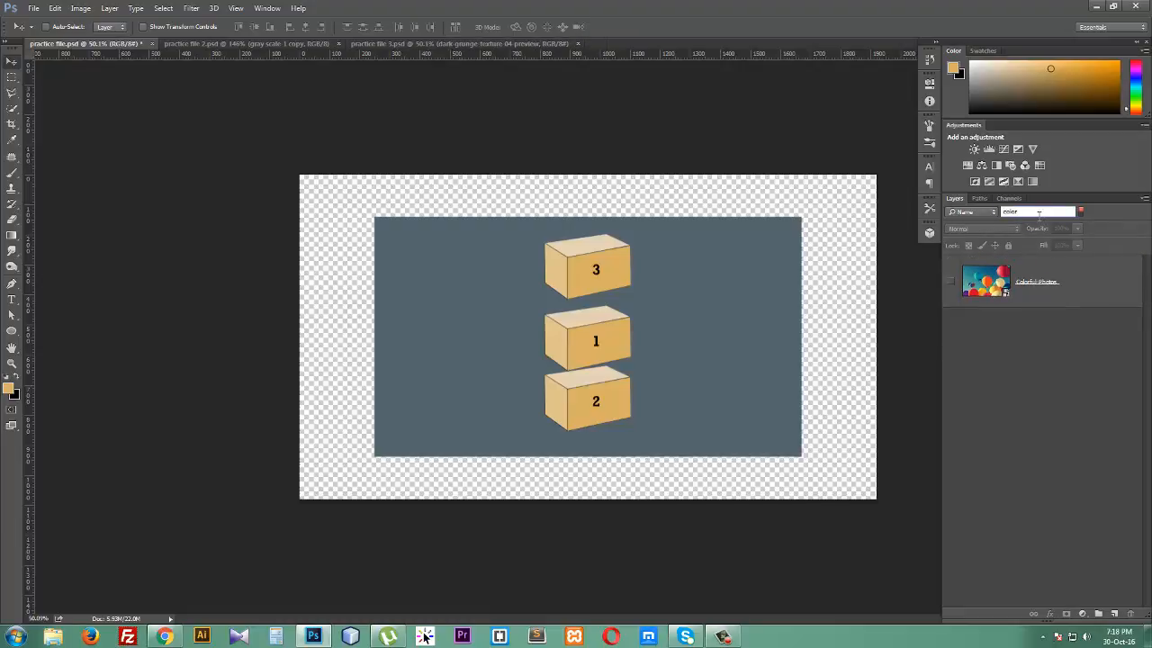
- Switch the layer filter back to Kind and toggle the pixel-layer filter on and off
{"action": "left_click", "coordinate": [981, 212]}
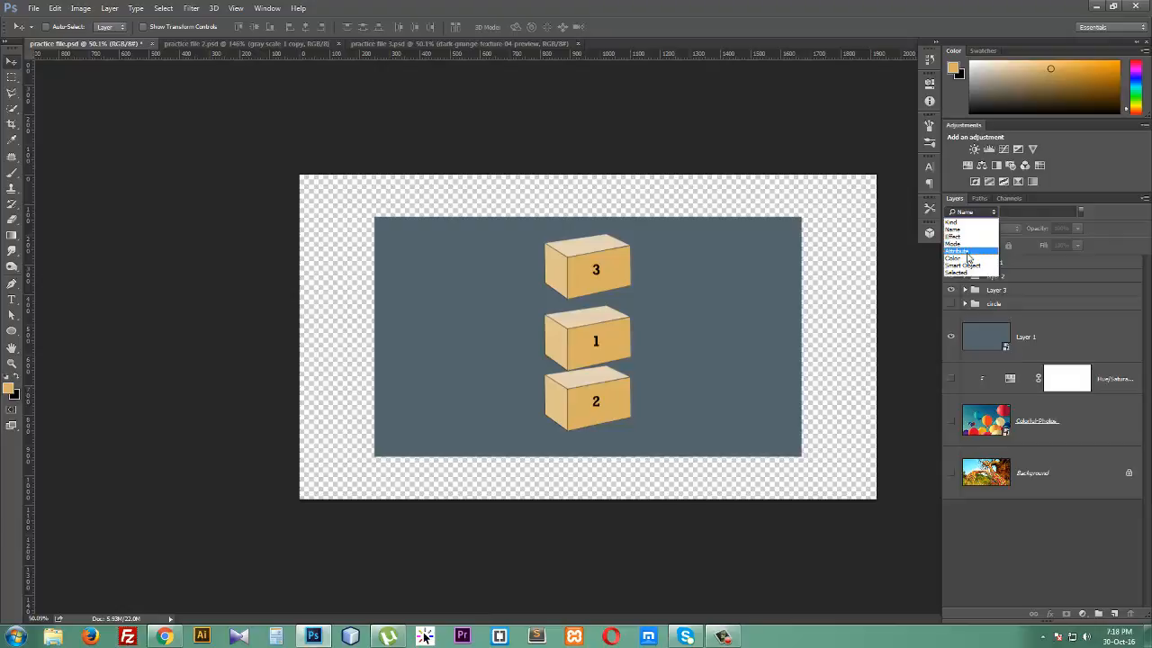
{"action": "left_click", "coordinate": [953, 222]}
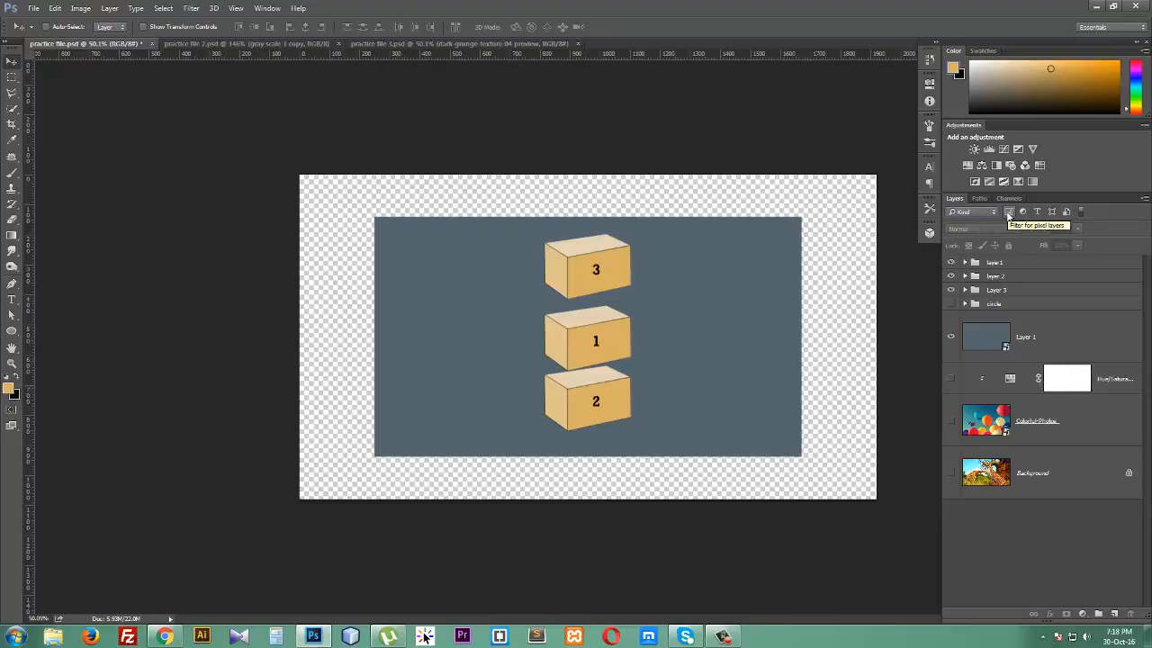
{"action": "left_click", "coordinate": [1008, 212]}
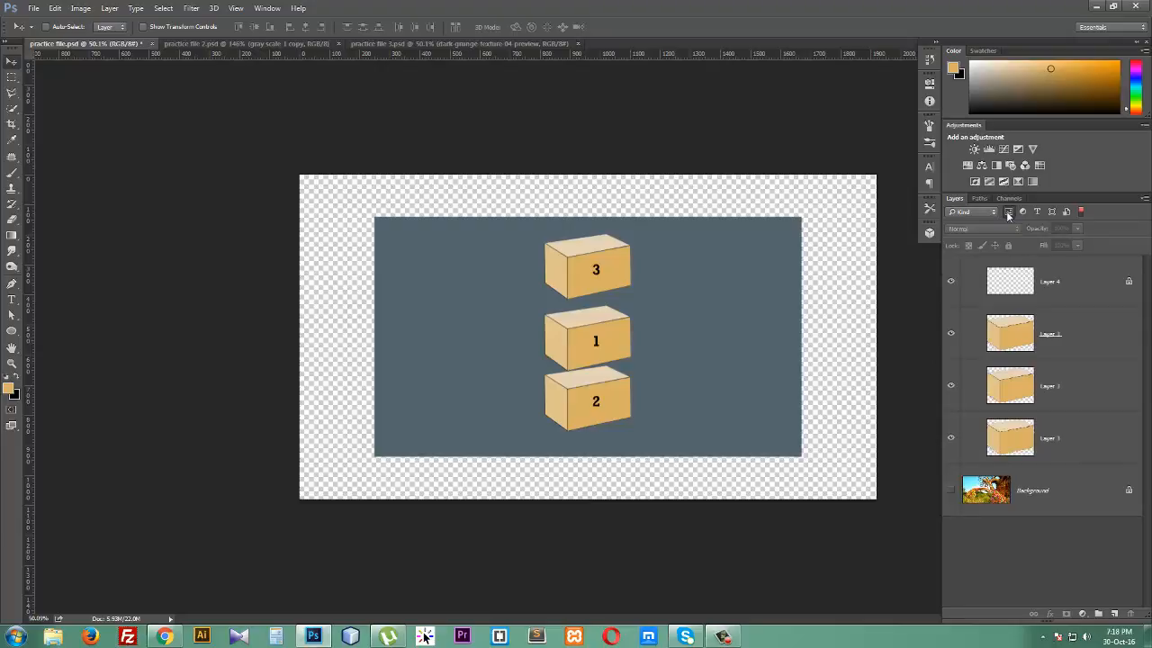
{"action": "left_click", "coordinate": [1008, 212]}
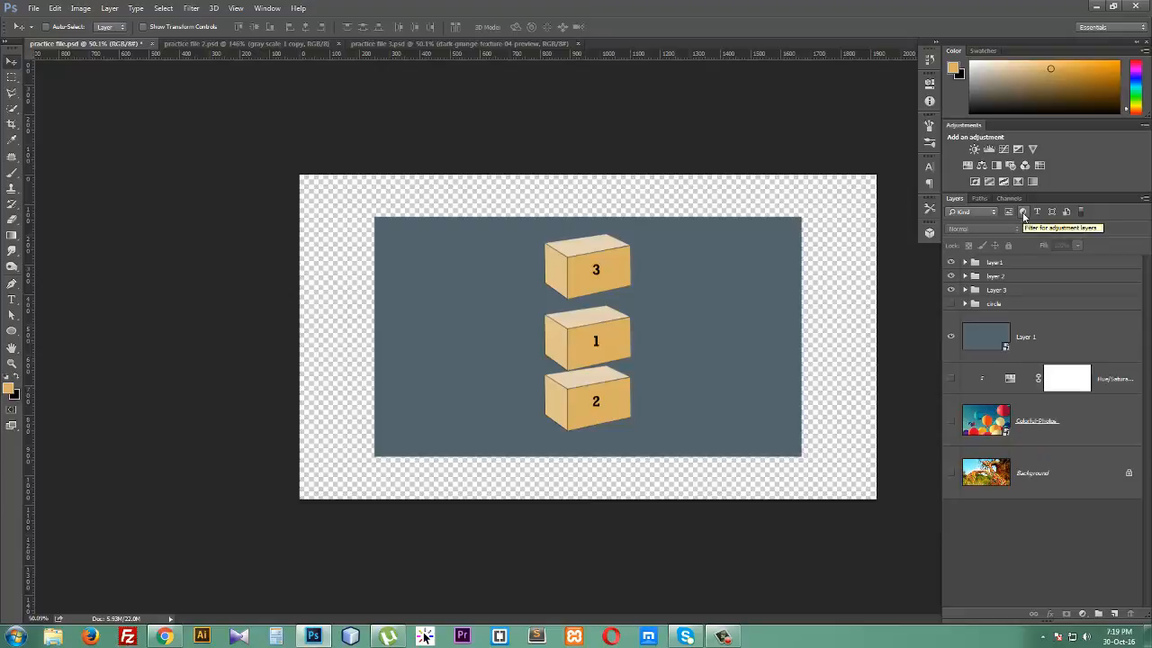
- Toggle the adjustment-layer and type-layer filters on and off
{"action": "left_click", "coordinate": [1023, 212]}
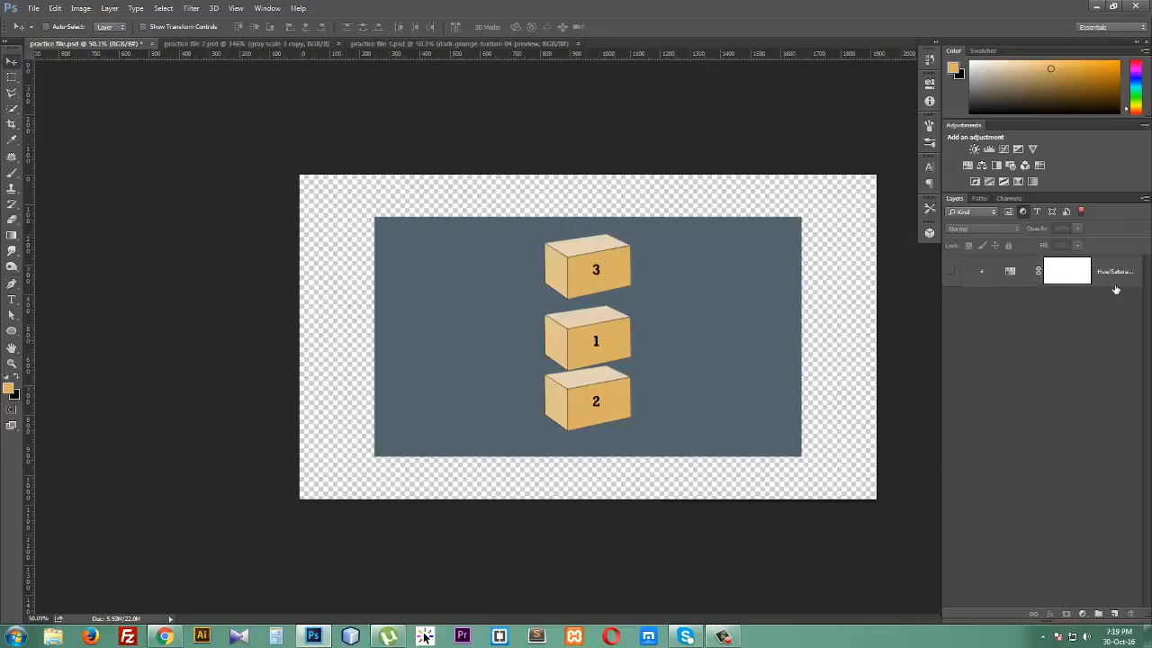
{"action": "left_click", "coordinate": [1023, 212]}
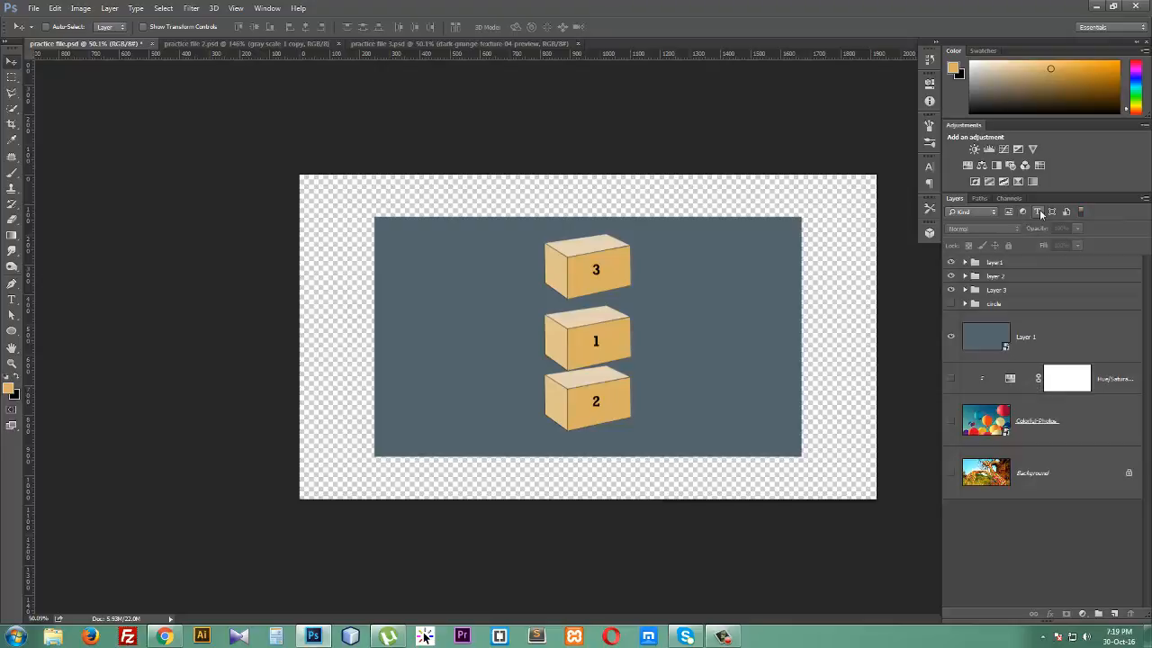
{"action": "left_click", "coordinate": [1037, 212]}
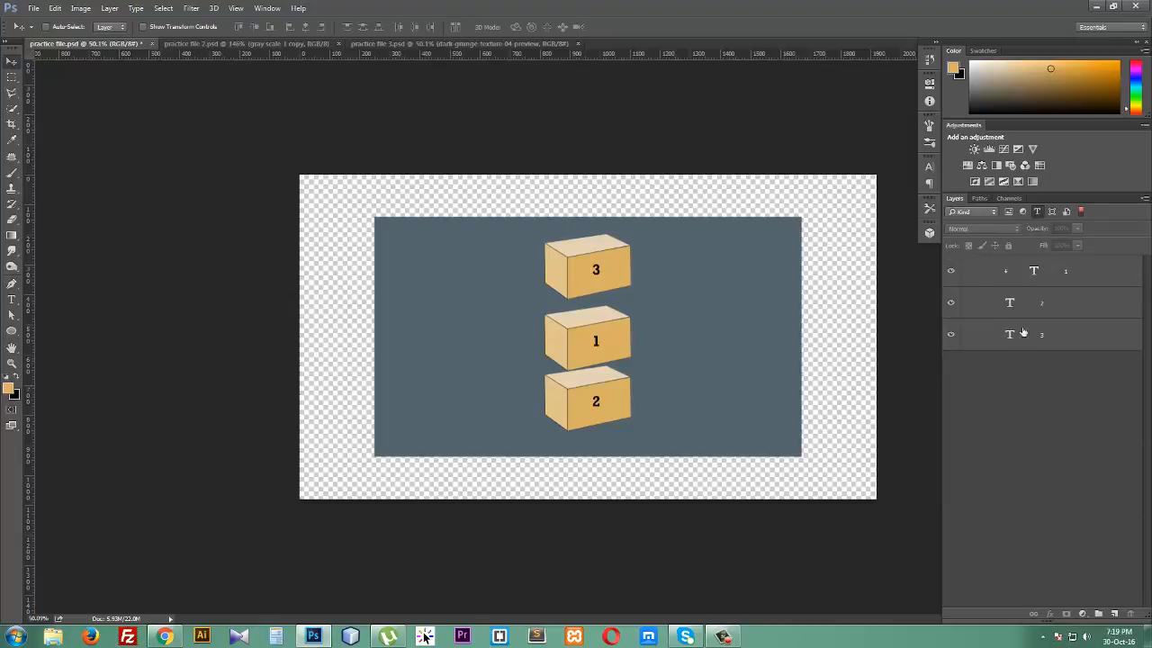
{"action": "left_click", "coordinate": [1040, 211]}
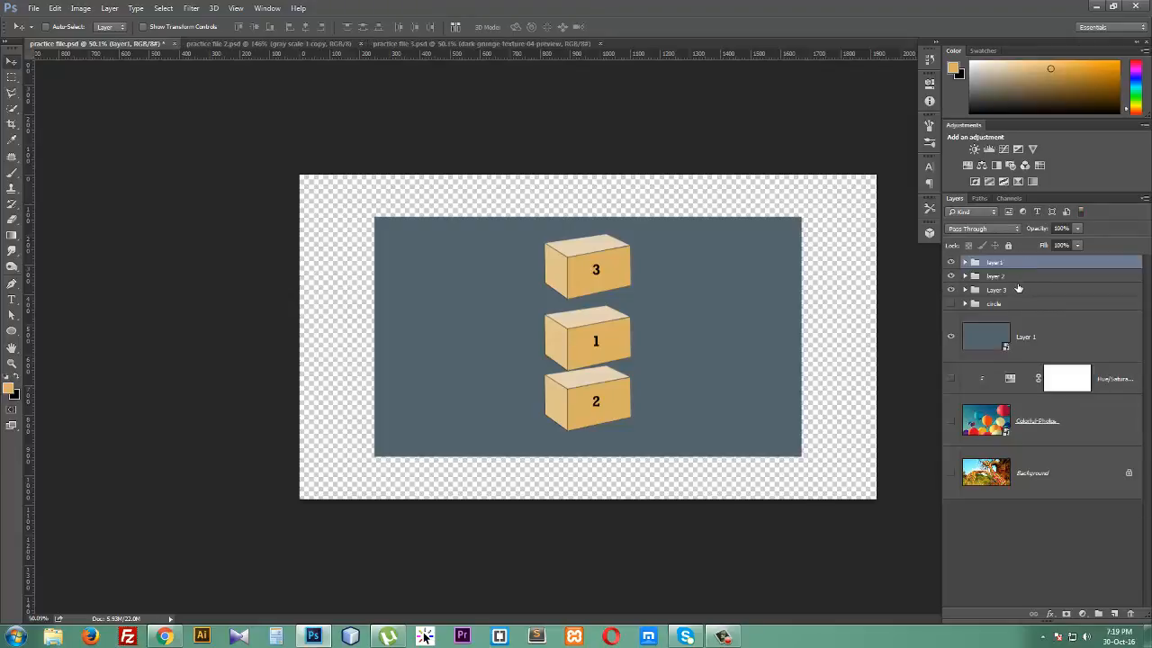
- Scrub the Ellipse 5 layer's opacity down to 0% and back up to 100% twice
{"action": "left_click", "coordinate": [1021, 276]}
{"action": "left_click", "coordinate": [1023, 289]}
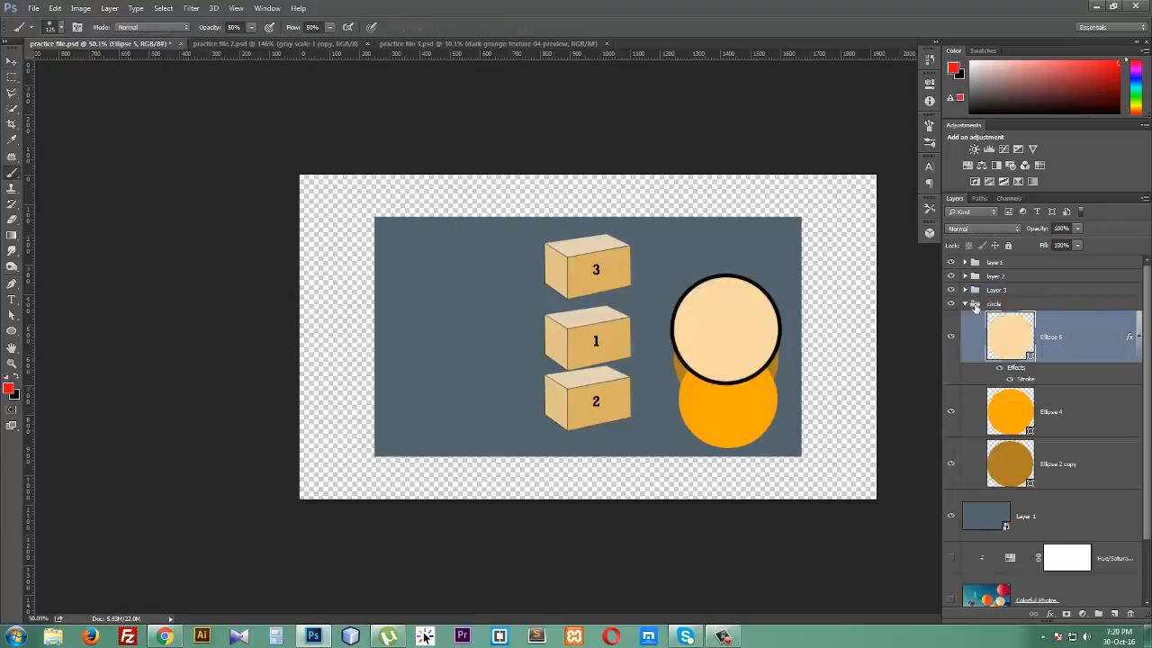
{"action": "left_click", "coordinate": [1040, 231]}
{"action": "left_click_drag", "start_coordinate": [1040, 231], "coordinate": [971, 234]}
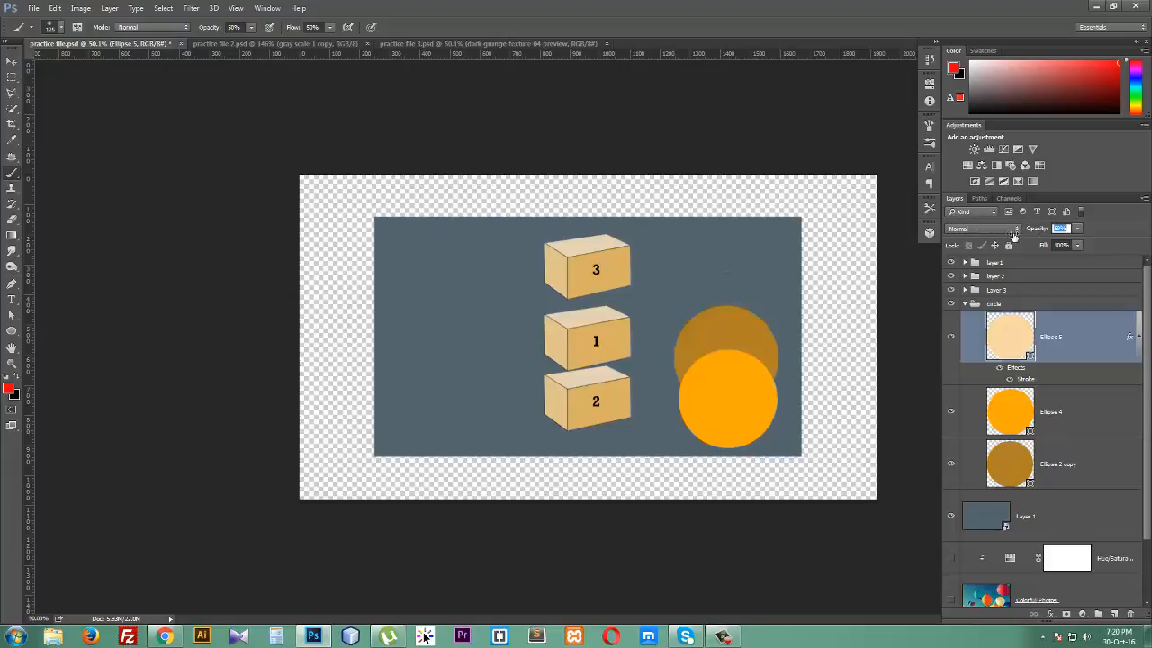
{"action": "left_click_drag", "start_coordinate": [1046, 233], "coordinate": [1054, 232]}
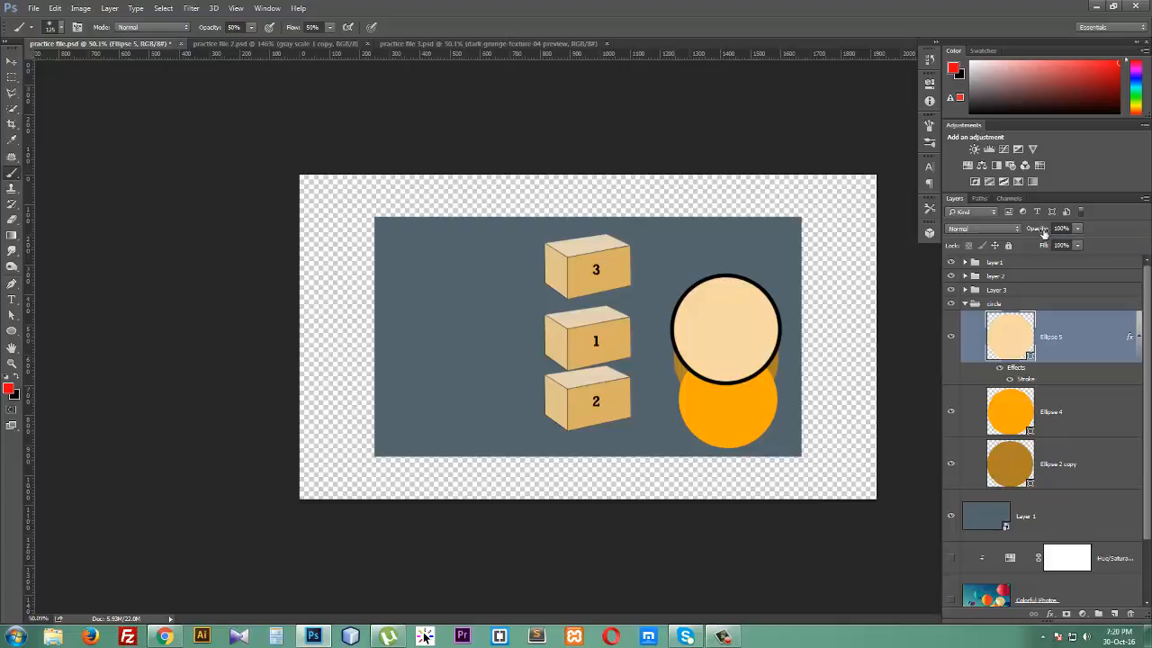
{"action": "left_click_drag", "start_coordinate": [1043, 232], "coordinate": [964, 236]}
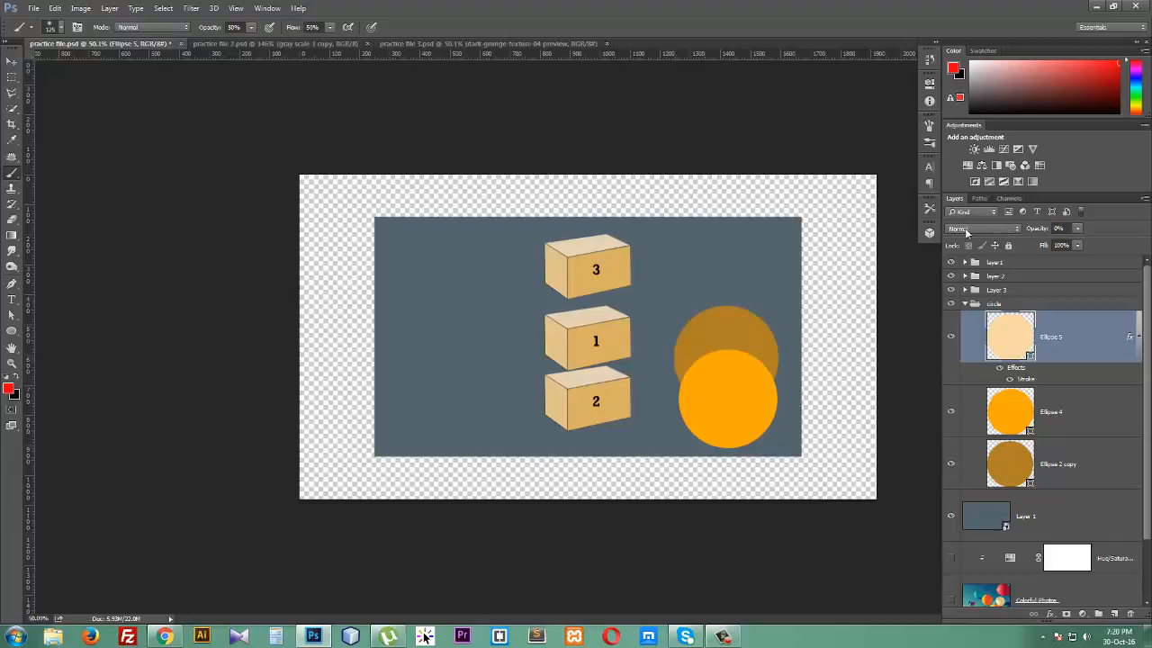
{"action": "mouse_move", "coordinate": [1052, 232]}
{"action": "left_mouse_down"}
{"action": "mouse_move", "coordinate": [1100, 230]}
{"action": "mouse_move", "coordinate": [1004, 246]}
{"action": "mouse_move", "coordinate": [1090, 245]}
{"action": "left_mouse_up"}
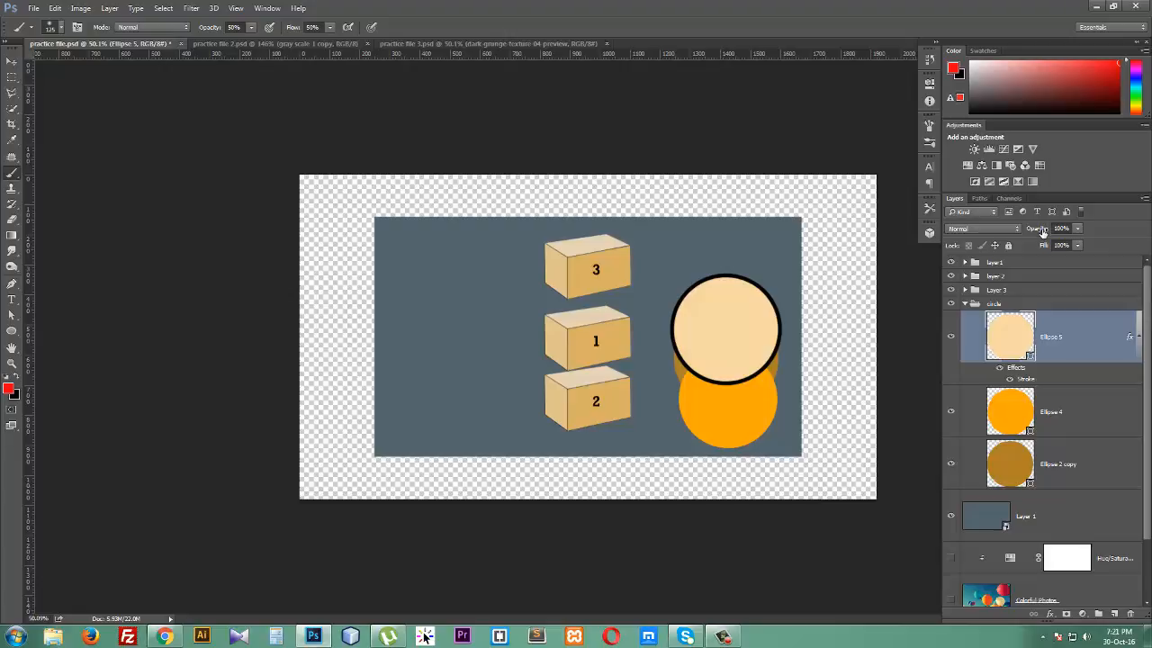
- Set the Ellipse 5 layer's opacity to 37% and scrub it back to 100%
{"action": "left_click", "coordinate": [1037, 230]}
{"action": "type", "text": "37"}
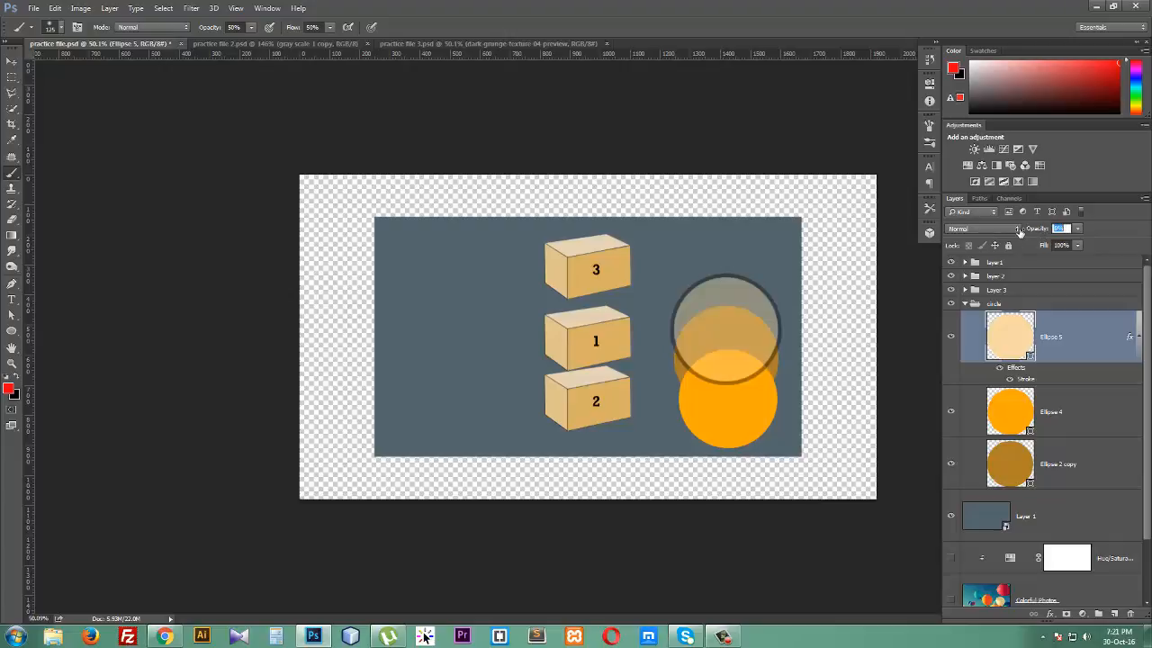
{"action": "left_click_drag", "start_coordinate": [1039, 230], "coordinate": [1116, 234]}
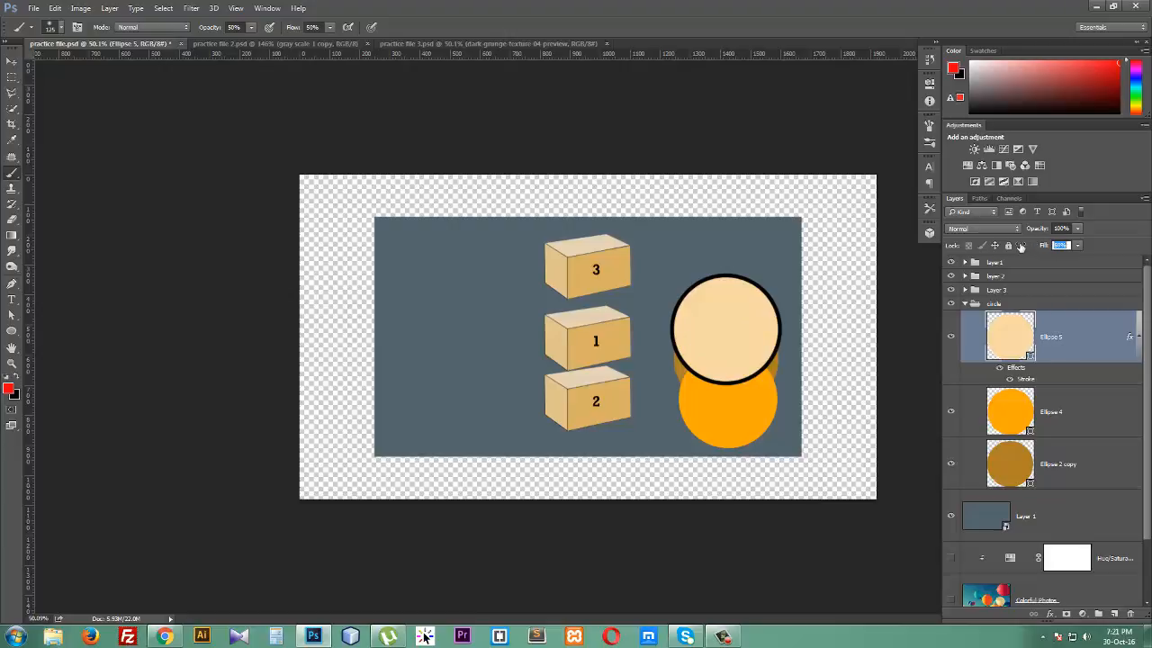
- Set the Ellipse 5 layer's fill to 40% and scrub it back to 100%
{"action": "type", "text": "40"}
{"action": "key", "text": "Return"}
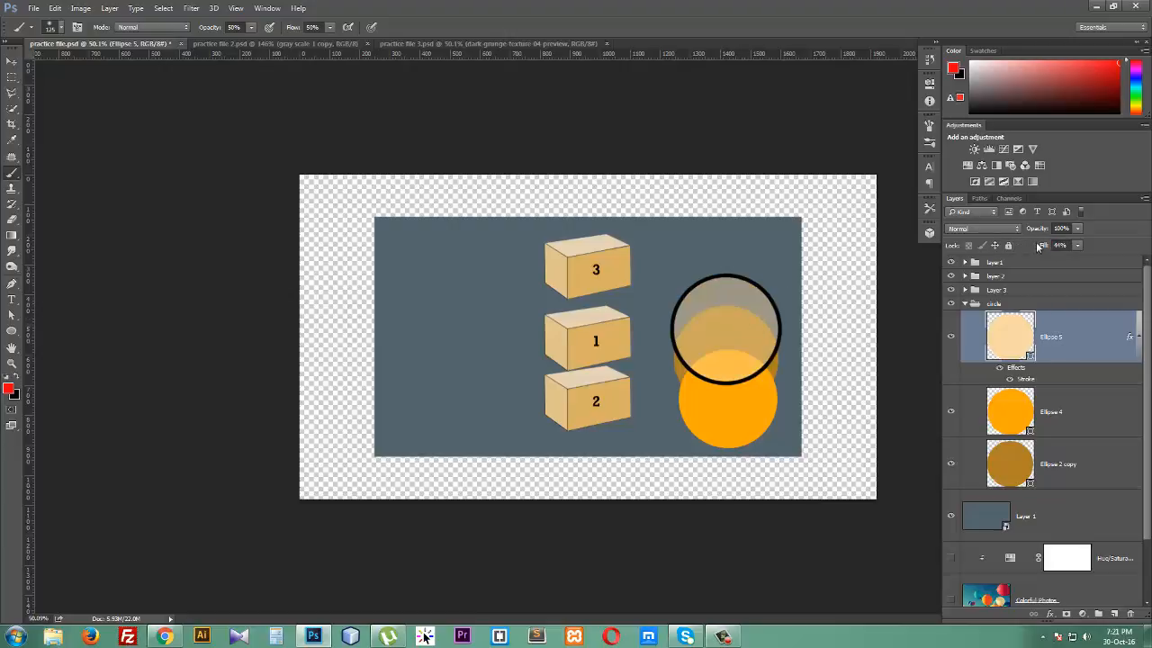
{"action": "mouse_move", "coordinate": [1049, 248]}
{"action": "left_mouse_down"}
{"action": "mouse_move", "coordinate": [1009, 251]}
{"action": "mouse_move", "coordinate": [1111, 263]}
{"action": "left_mouse_up"}
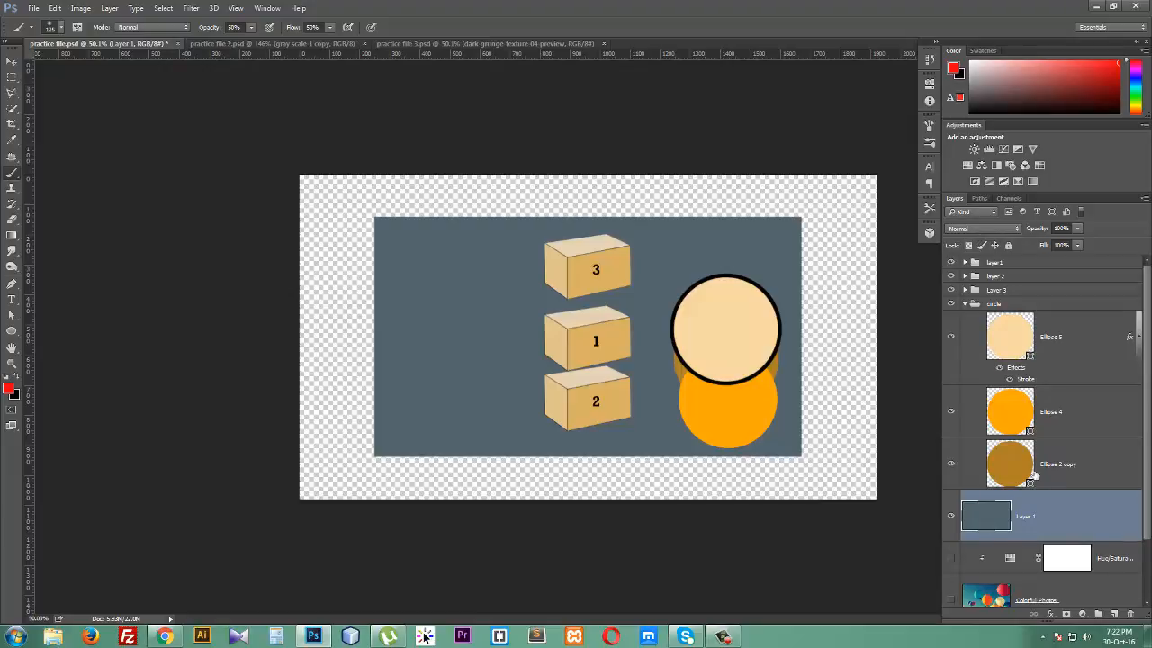
- Toggle the Colorful Photos layer's visibility on and off and show the Background layer
{"action": "scroll", "coordinate": [1013, 552], "scroll_direction": "down", "scroll_amount": 2}
{"action": "left_click", "coordinate": [954, 534]}
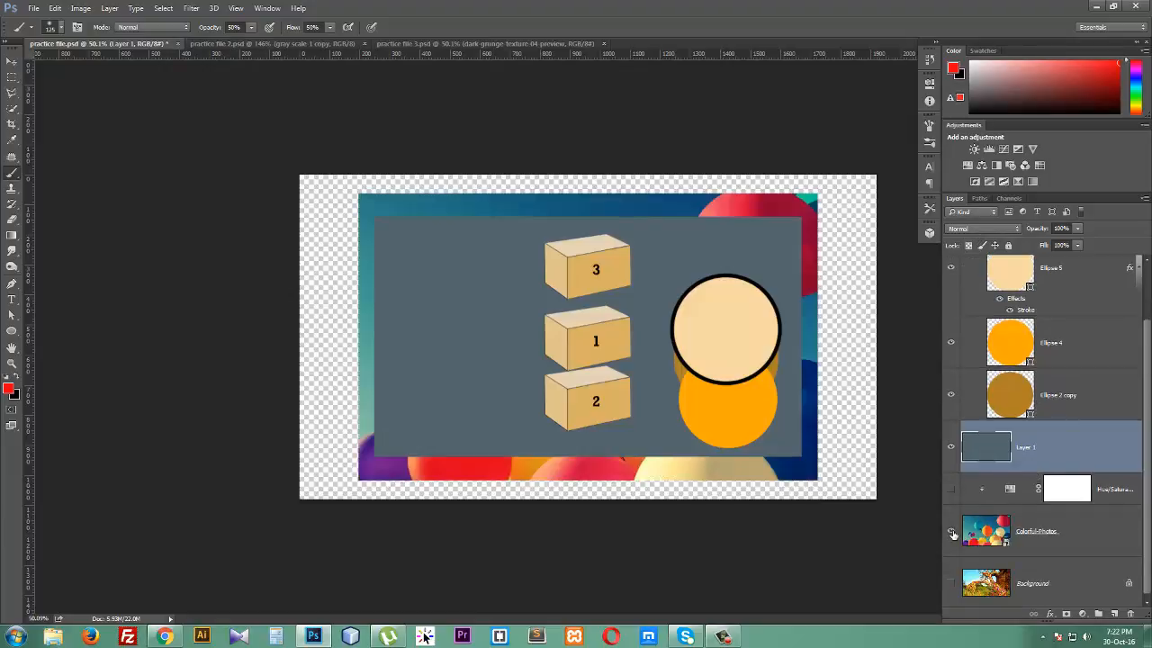
{"action": "left_click", "coordinate": [953, 534]}
{"action": "left_click", "coordinate": [951, 582]}
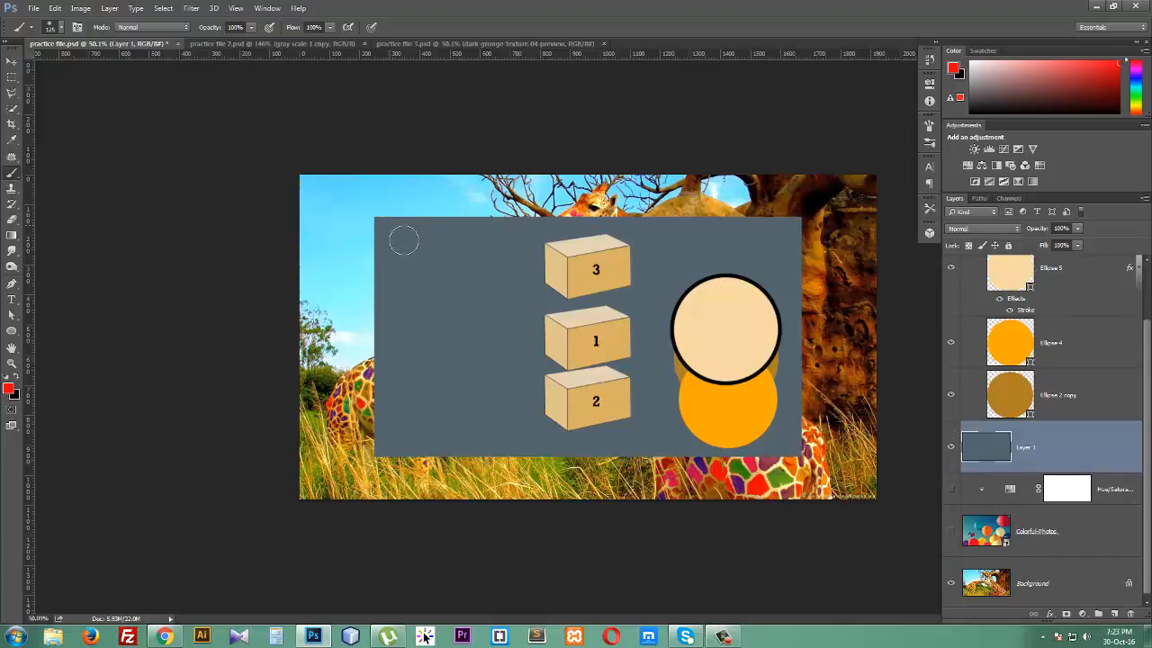
- Lock Layer 1's transparent pixels, testing brush strokes on the layer before and after and undoing each stroke
{"action": "mouse_move", "coordinate": [417, 228]}
{"action": "left_mouse_down"}
{"action": "mouse_move", "coordinate": [376, 224]}
{"action": "mouse_move", "coordinate": [419, 249]}
{"action": "mouse_move", "coordinate": [420, 272]}
{"action": "mouse_move", "coordinate": [484, 191]}
{"action": "left_mouse_up"}
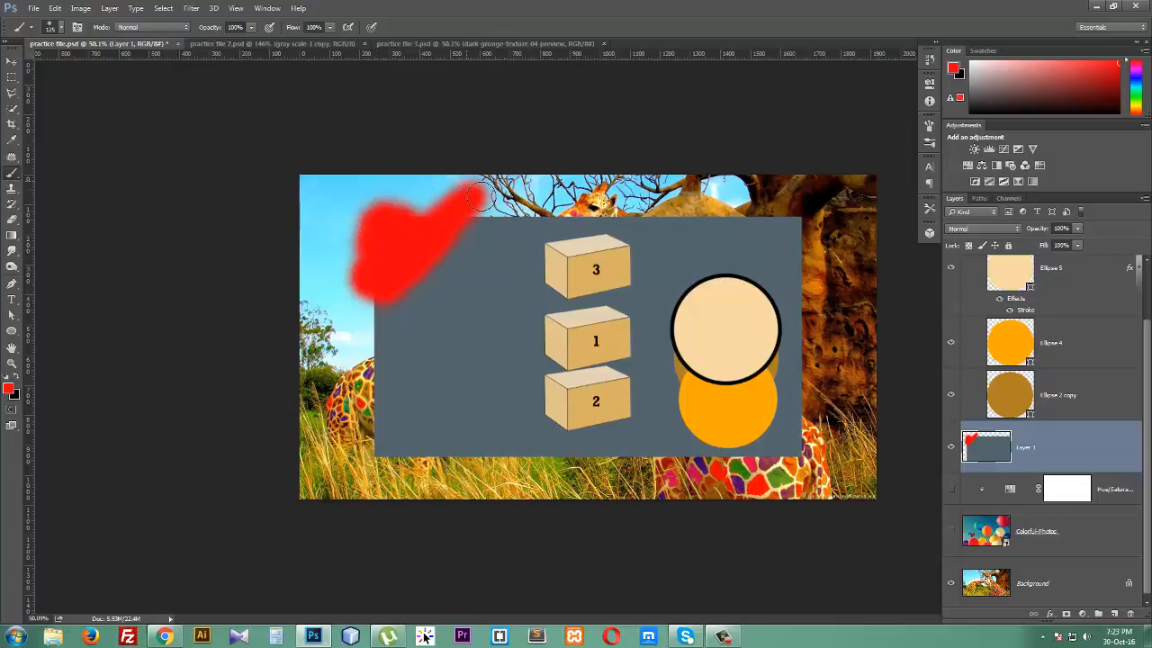
{"action": "key", "text": "ctrl+z"}
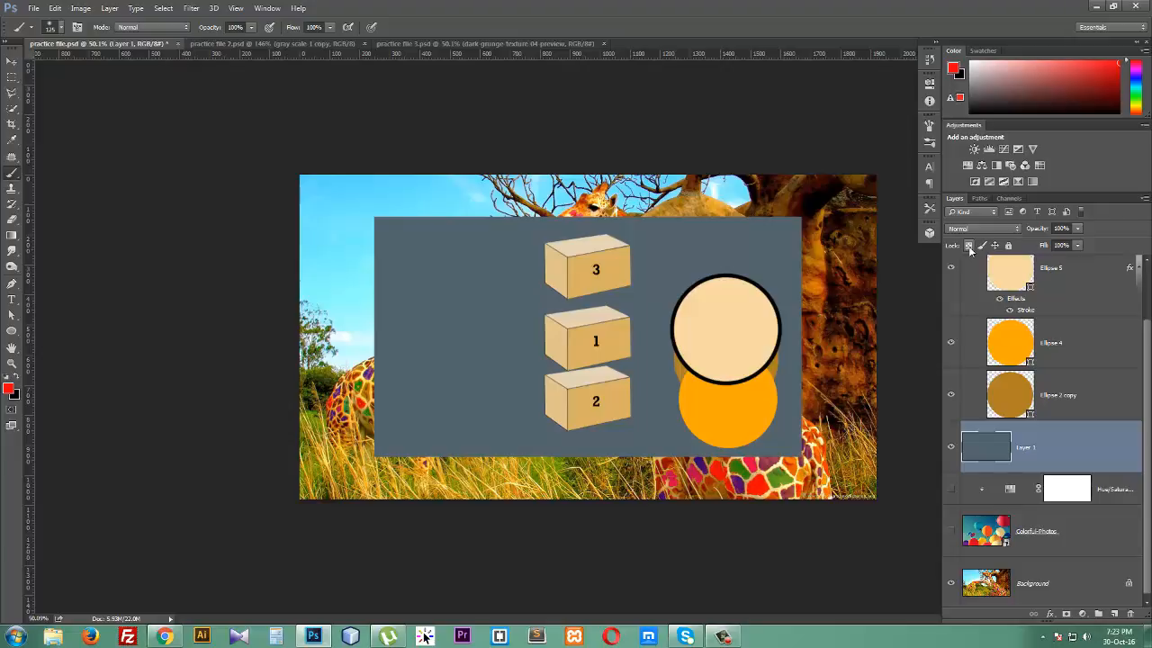
{"action": "left_click", "coordinate": [969, 246]}
{"action": "mouse_move", "coordinate": [399, 237]}
{"action": "left_mouse_down"}
{"action": "mouse_move", "coordinate": [386, 240]}
{"action": "mouse_move", "coordinate": [436, 228]}
{"action": "left_mouse_up"}
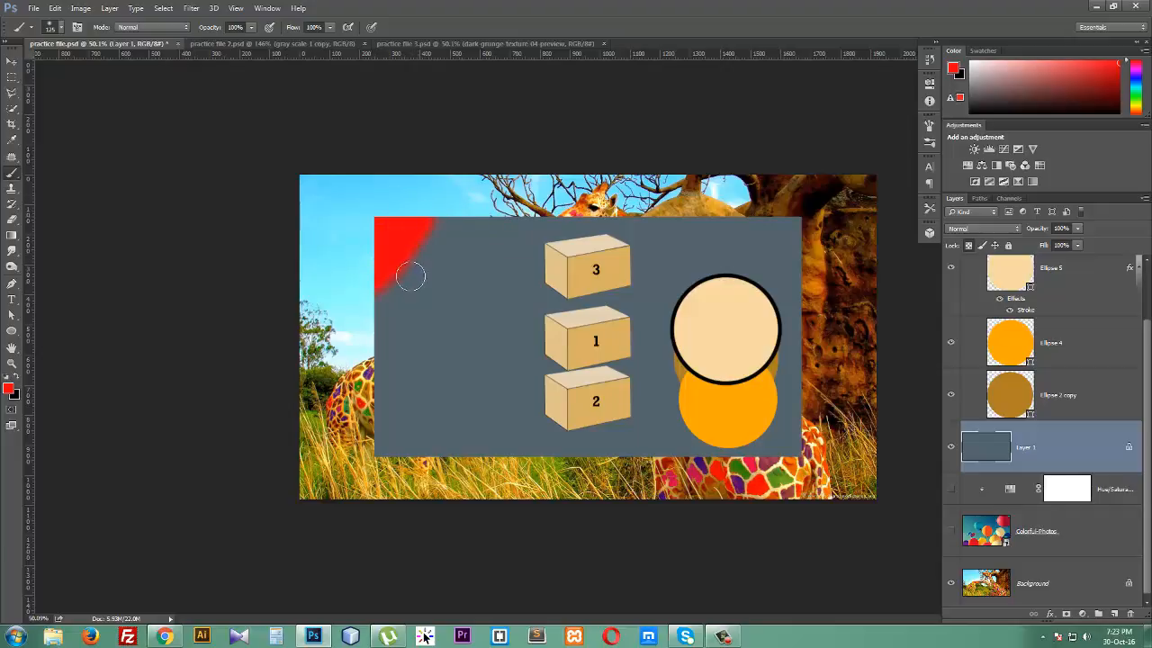
{"action": "key", "text": "ctrl+z"}
- Try to move the locked Layer 1 with the Move tool, then toggle Lock All on and off
{"action": "left_click", "coordinate": [11, 61]}
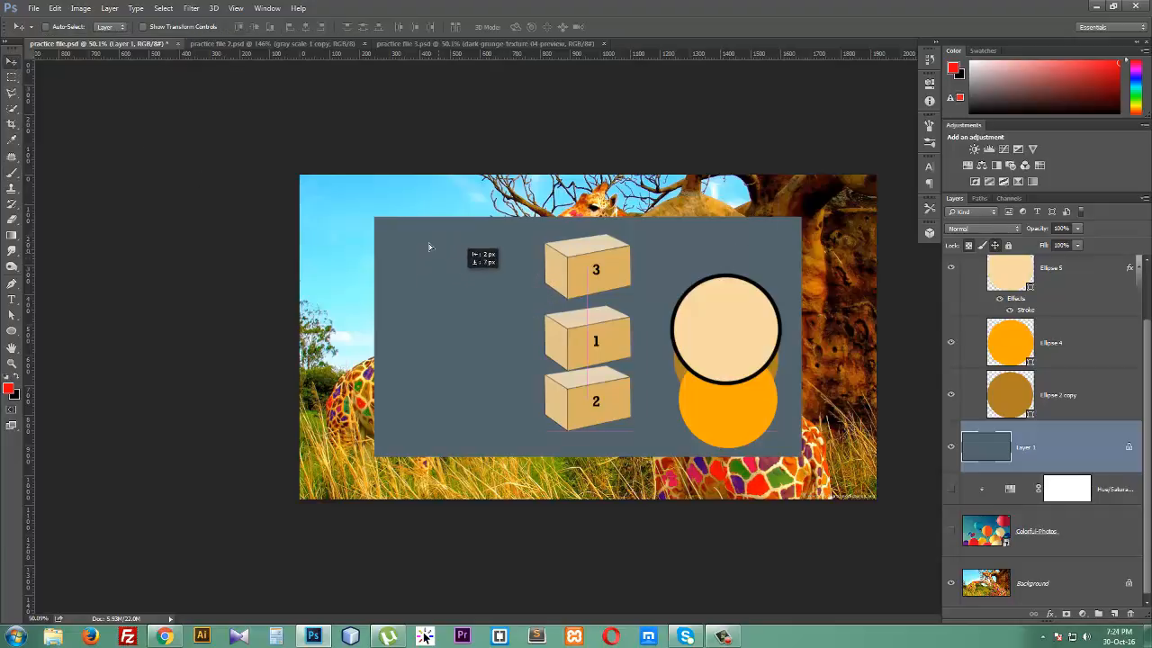
{"action": "left_click", "coordinate": [481, 258]}
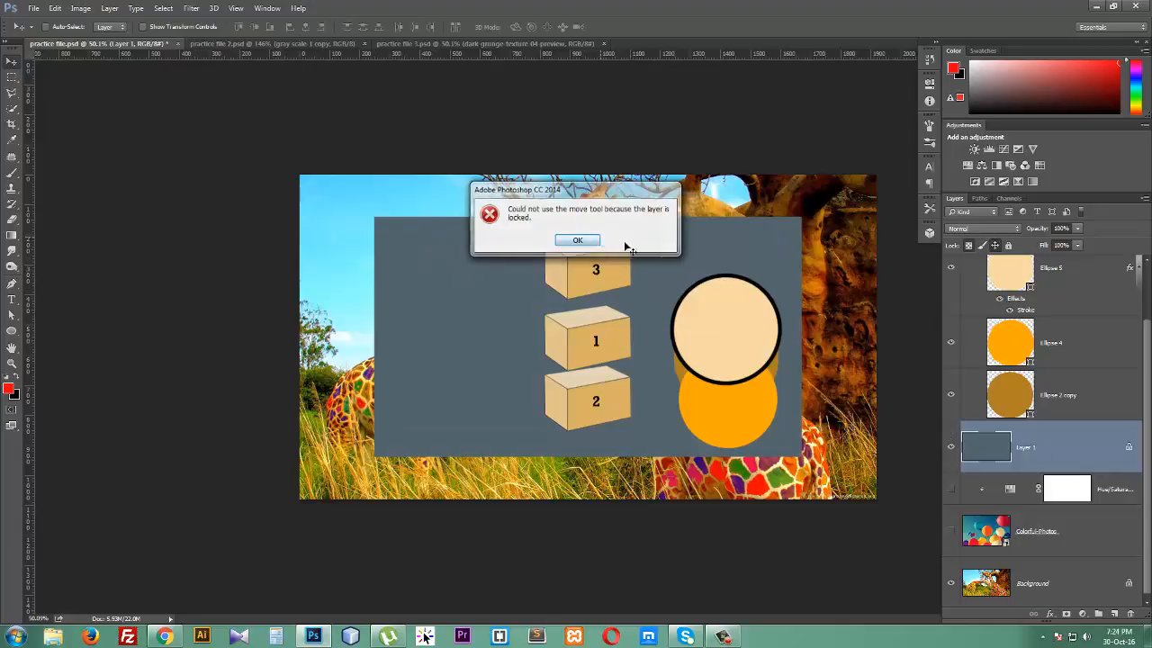
{"action": "left_click", "coordinate": [578, 240]}
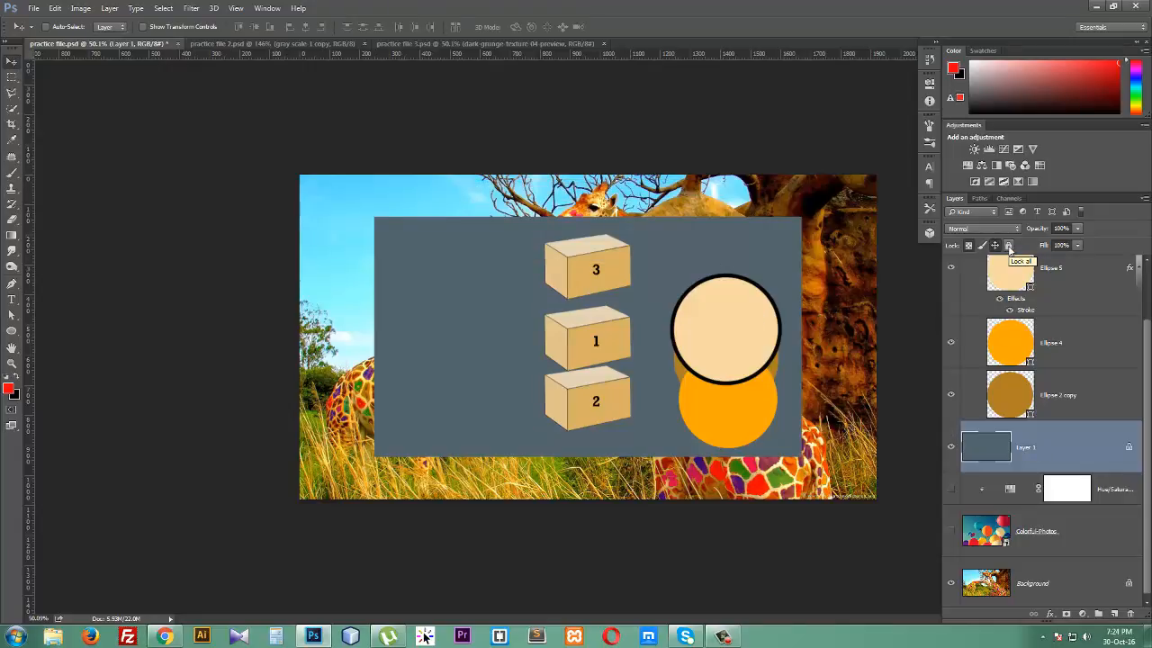
{"action": "left_click", "coordinate": [1009, 247]}
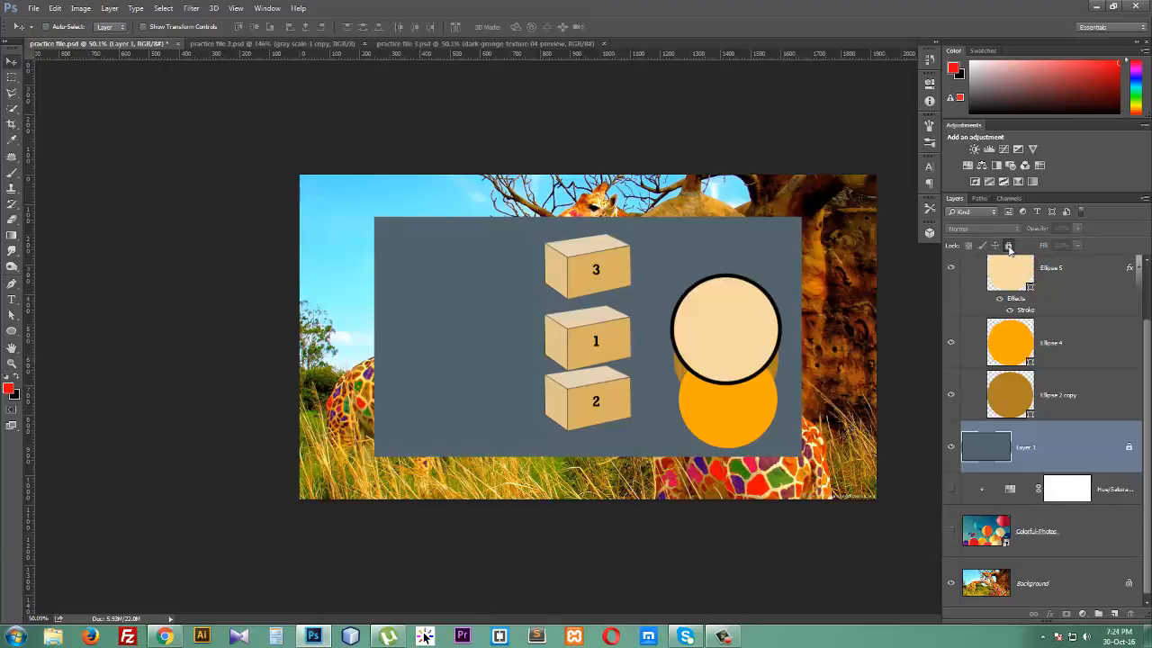
{"action": "left_click", "coordinate": [1010, 247]}
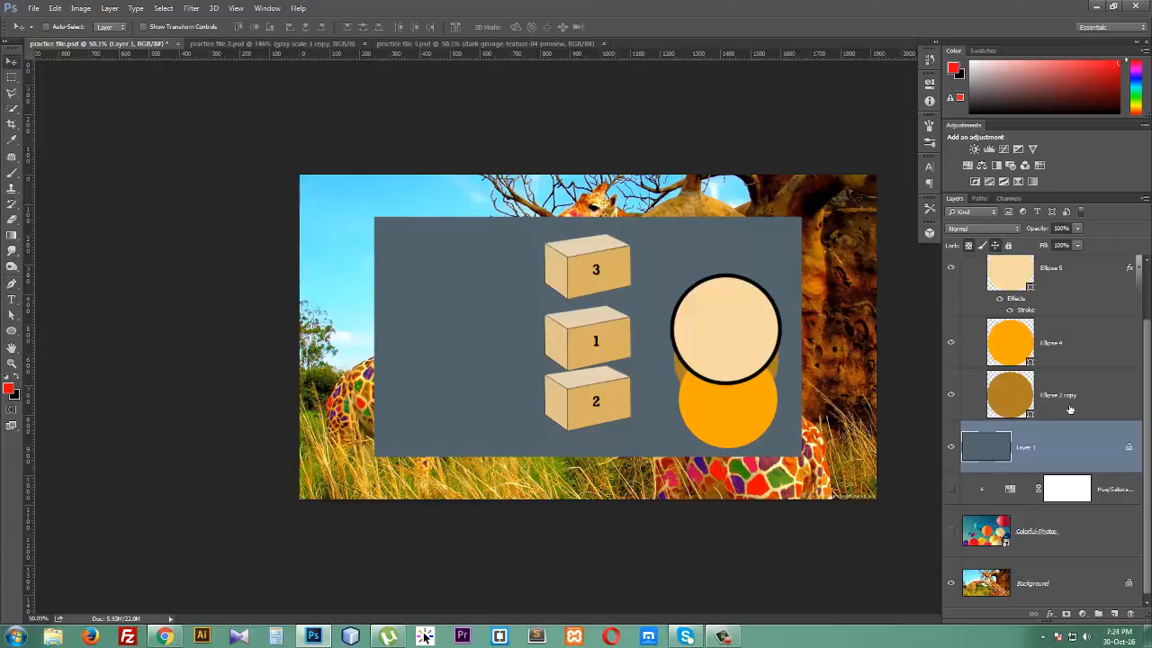
- Select the top layer group and create a new empty layer above it
{"action": "scroll", "coordinate": [1071, 409], "scroll_direction": "up", "scroll_amount": 2}
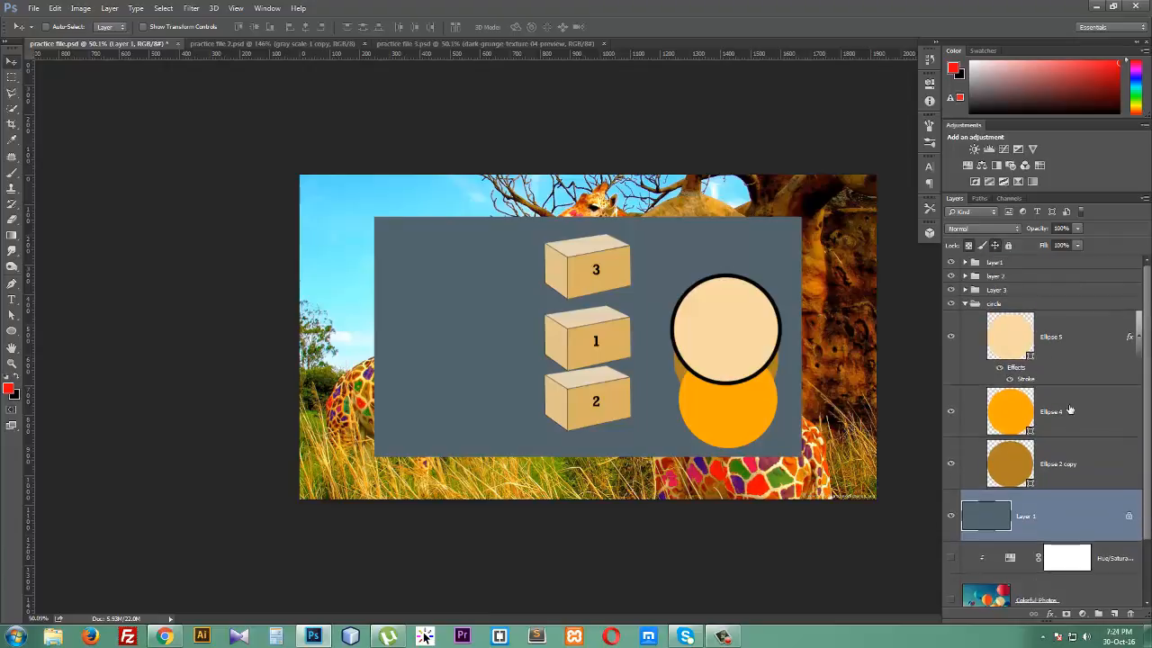
{"action": "left_click", "coordinate": [1037, 263]}
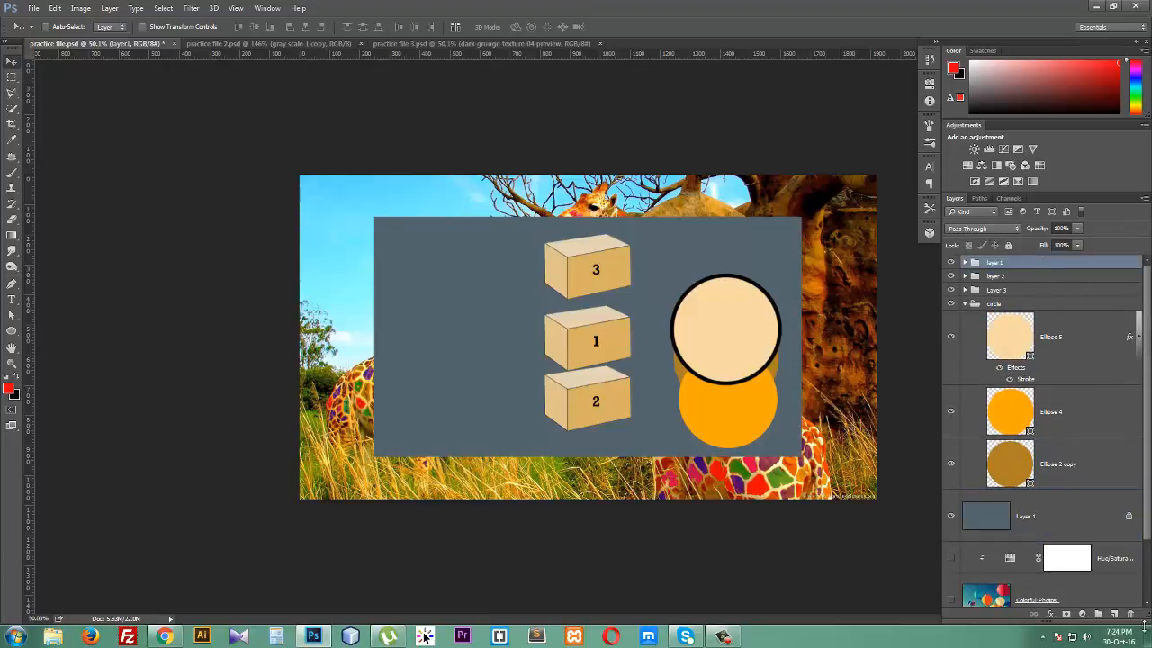
{"action": "left_click", "coordinate": [1115, 614]}
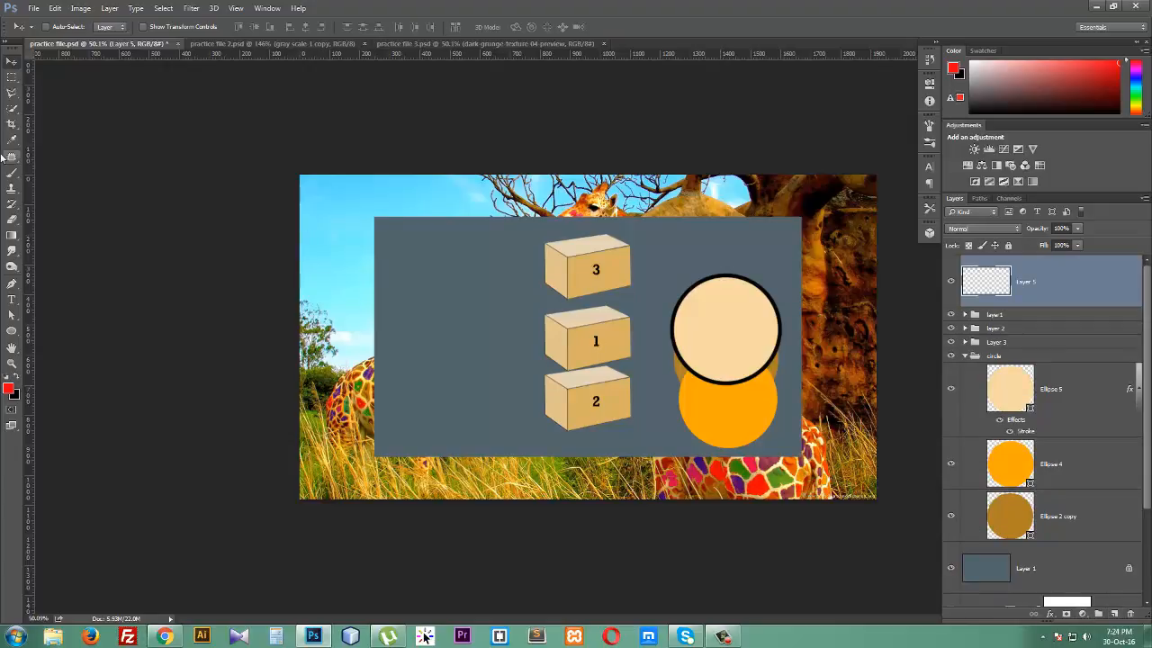
- Select the entire canvas with the Rectangular Marquee tool
{"action": "left_click", "coordinate": [9, 80]}
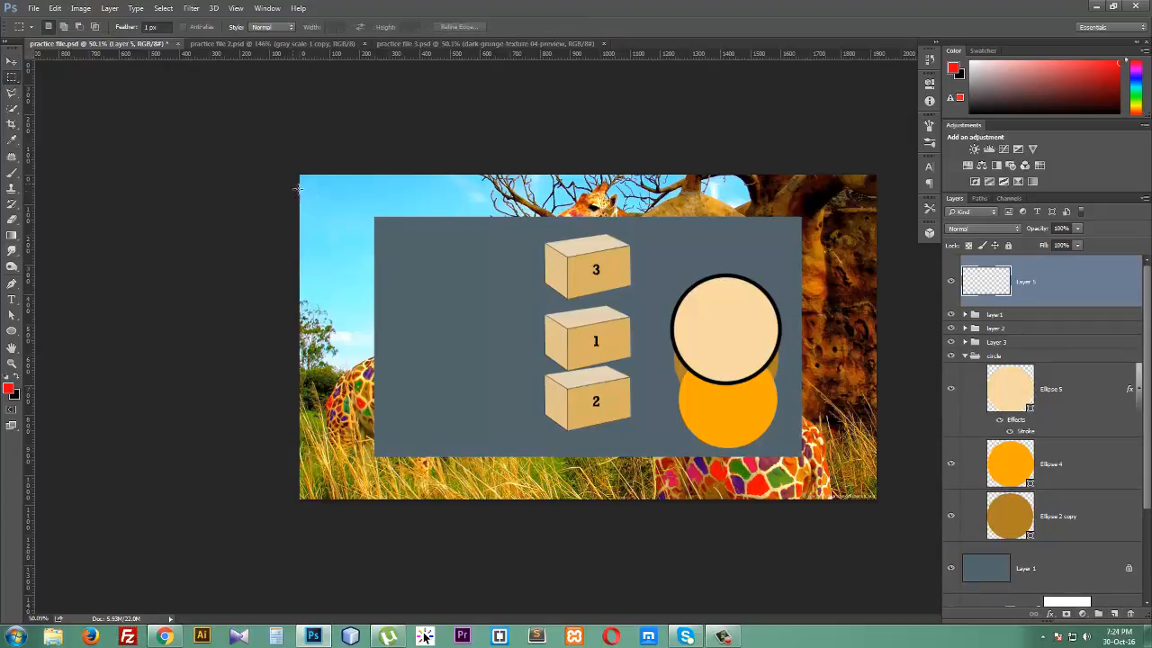
{"action": "left_click_drag", "start_coordinate": [302, 177], "coordinate": [900, 452]}
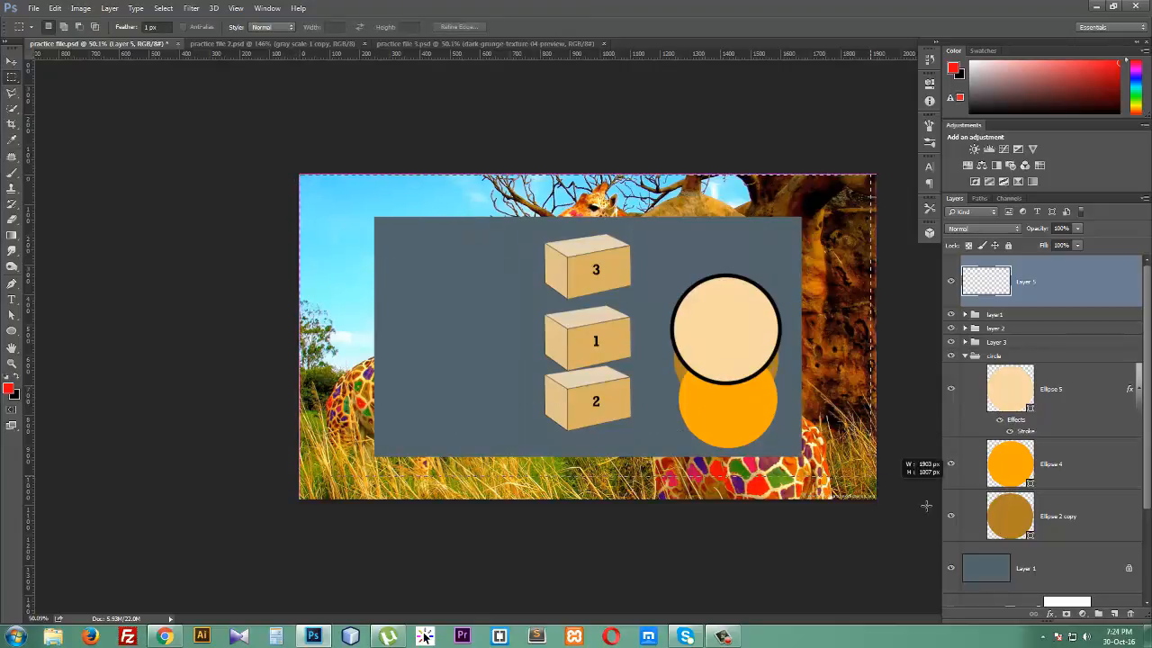
{"action": "left_click_drag", "start_coordinate": [910, 503], "coordinate": [909, 502]}
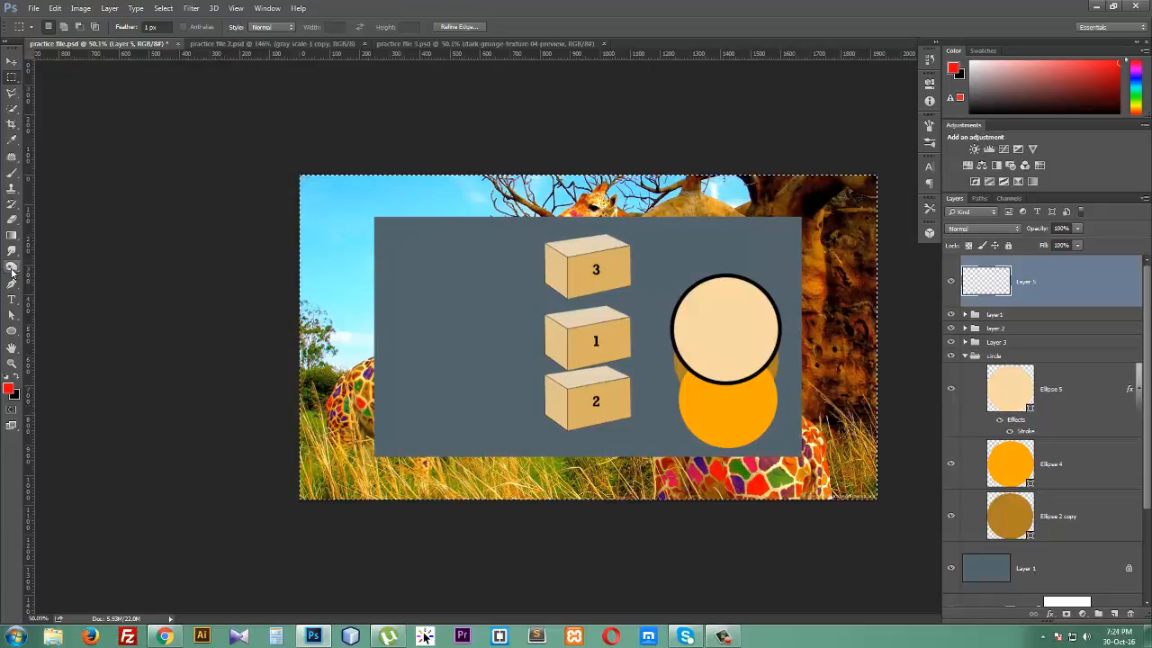
- Set the foreground colour to black, 000000
{"action": "left_click", "coordinate": [8, 388]}
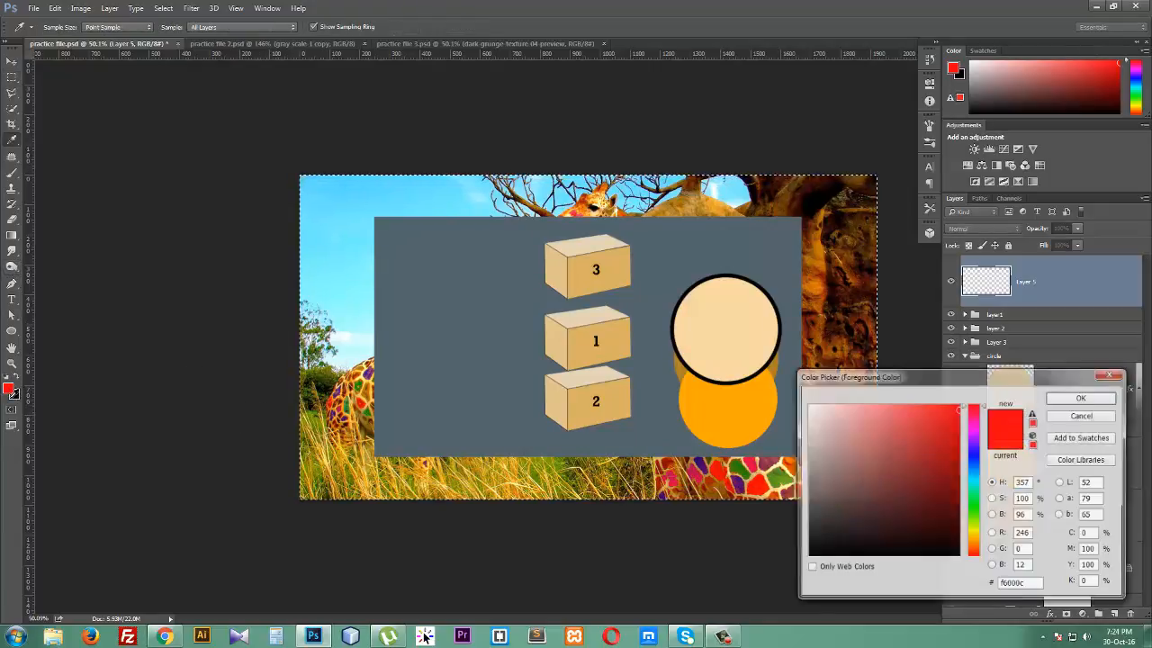
{"action": "left_click", "coordinate": [855, 552]}
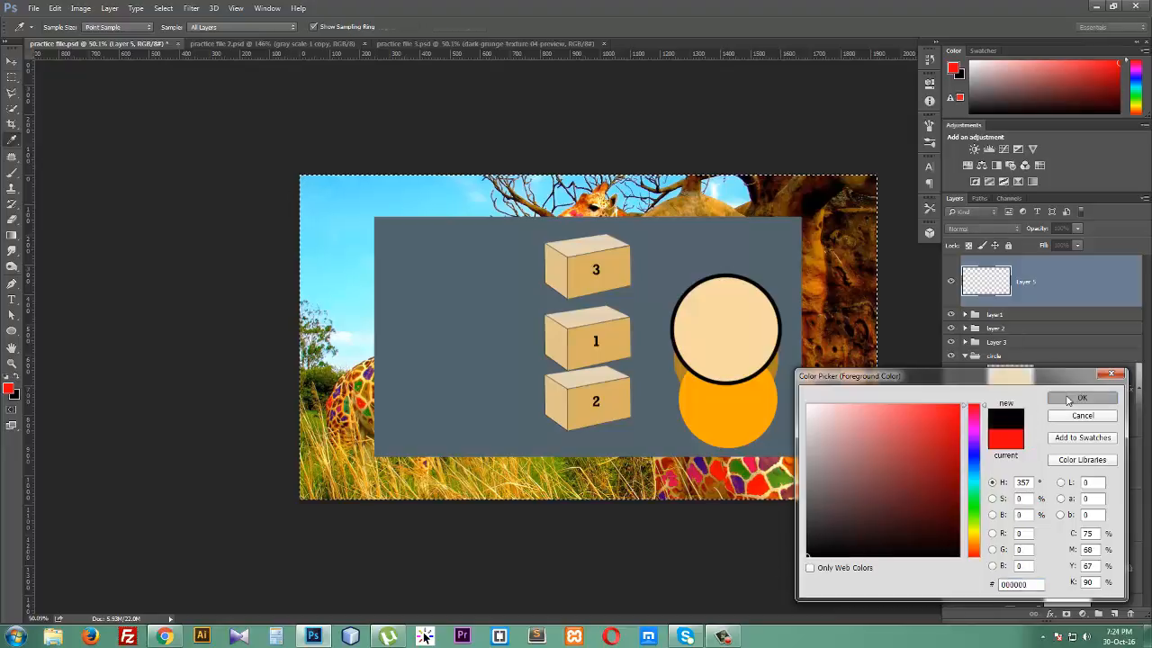
{"action": "left_click", "coordinate": [1081, 398]}
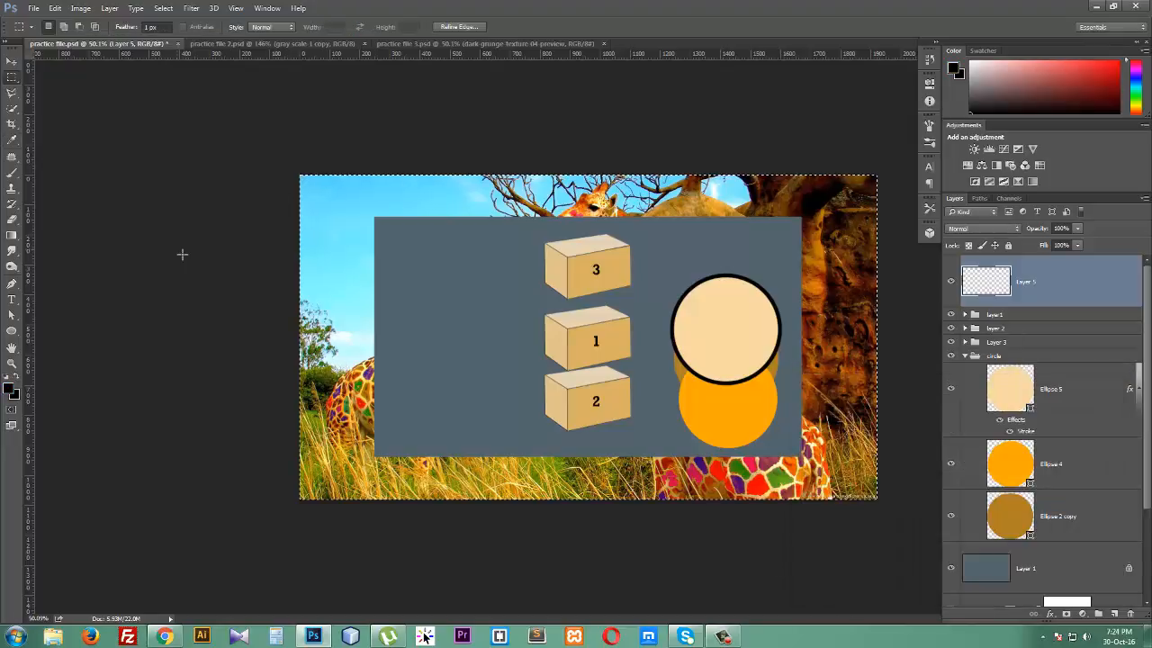
- Fill the selection on the new layer with black using the Paint Bucket tool, then deselect
{"action": "left_click", "coordinate": [11, 236]}
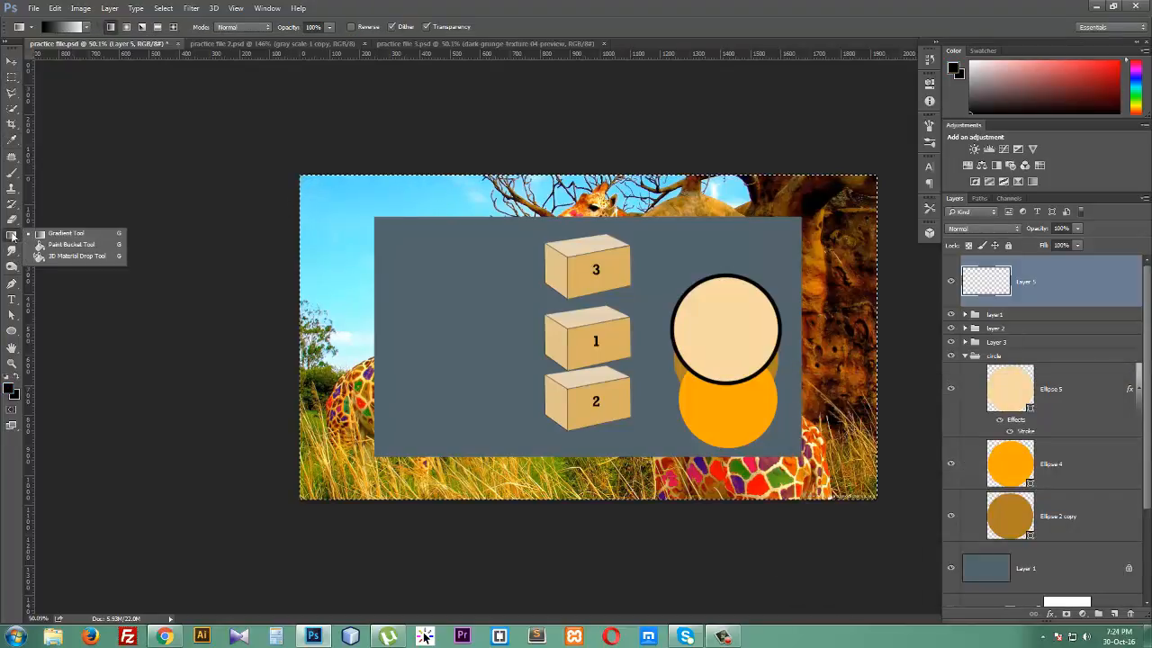
{"action": "left_click", "coordinate": [70, 245]}
{"action": "left_click", "coordinate": [407, 273]}
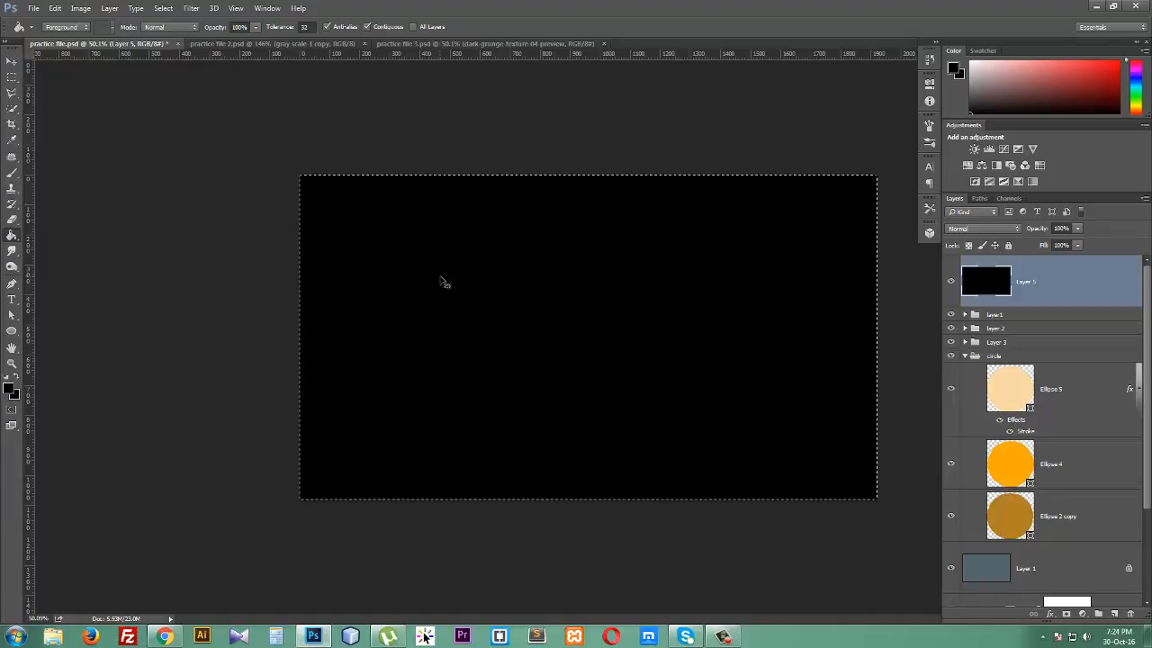
{"action": "key", "text": "ctrl+d"}
- Create a white RBN text layer in Rockwell Bold near the canvas centre
{"action": "left_click", "coordinate": [11, 298]}
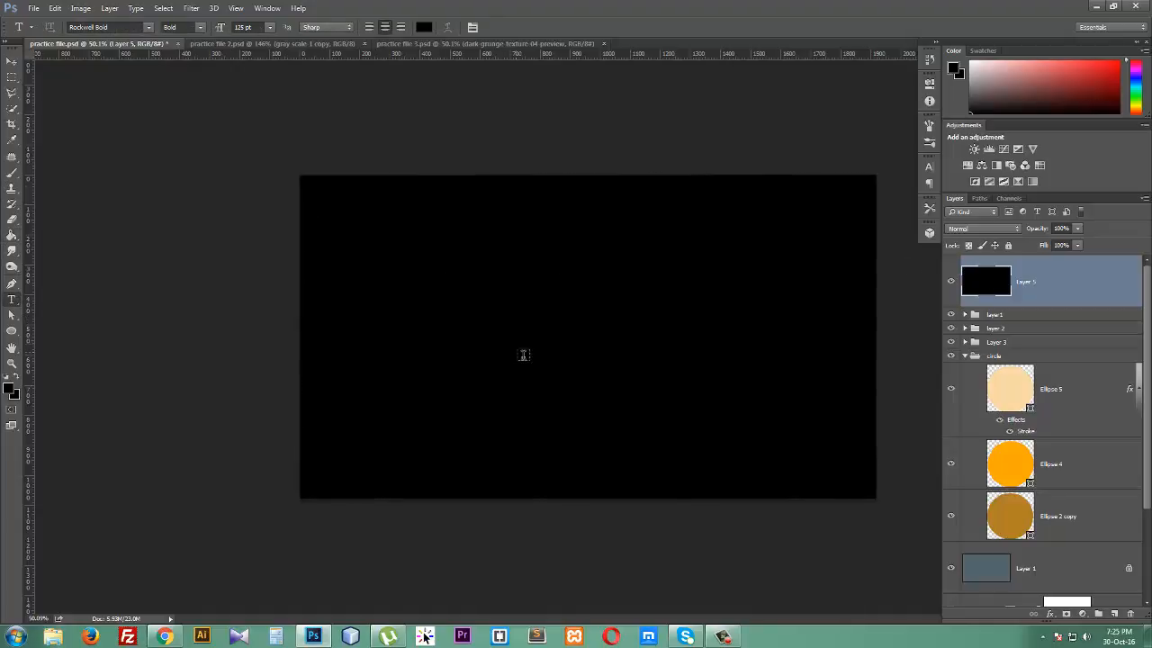
{"action": "left_click", "coordinate": [467, 333]}
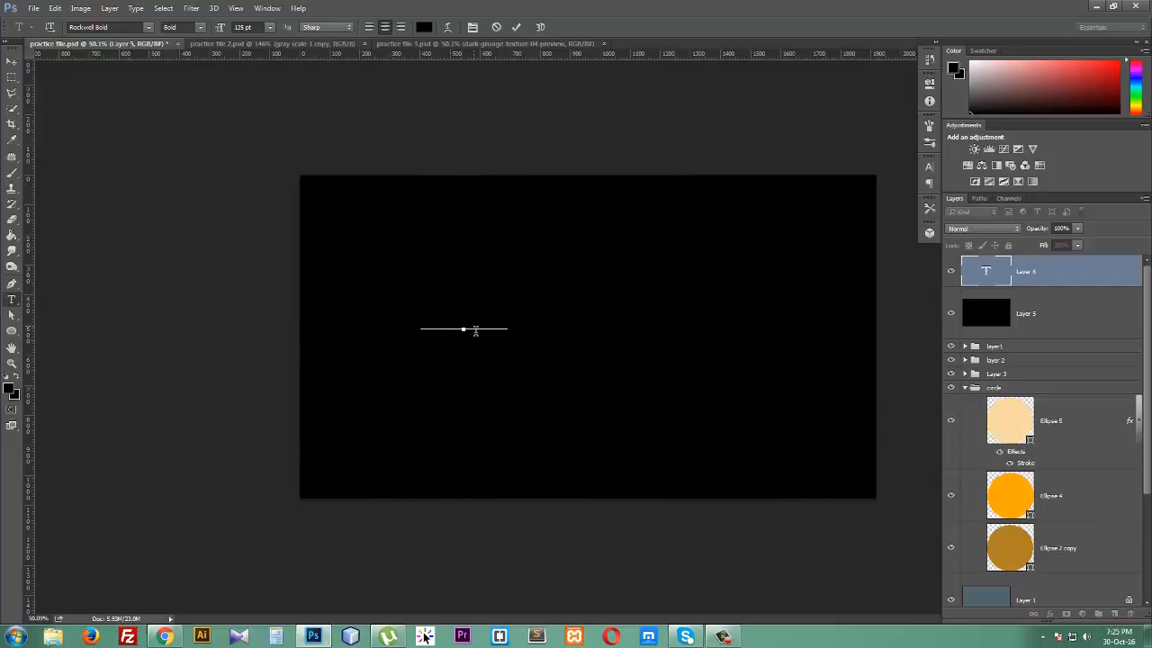
{"action": "key", "text": "ctrl+a"}
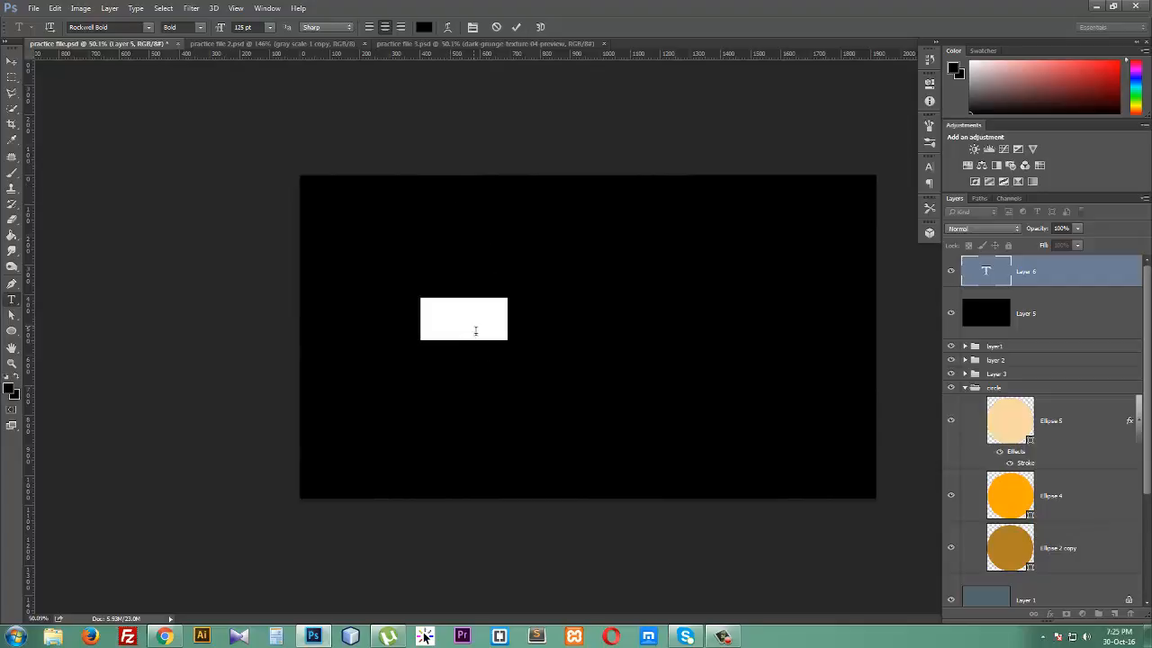
{"action": "left_click", "coordinate": [428, 28]}
{"action": "left_click_drag", "start_coordinate": [876, 456], "coordinate": [789, 436]}
{"action": "left_click", "coordinate": [1060, 403]}
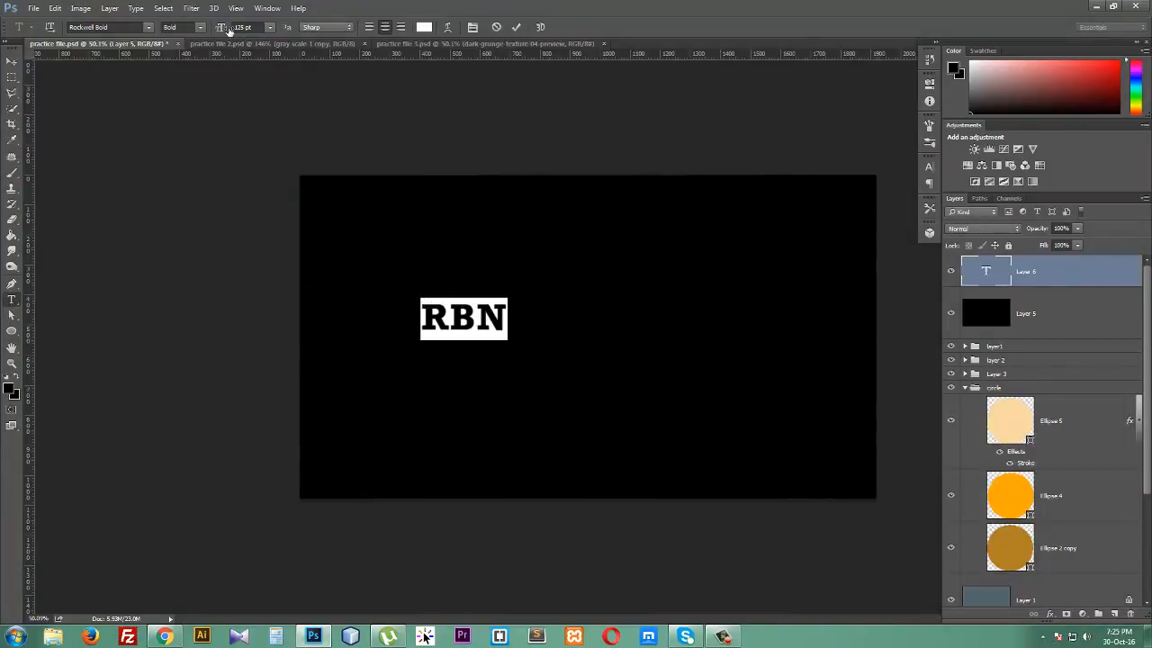
- Enlarge the RBN text to 432 pt and commit the text
{"action": "left_click_drag", "start_coordinate": [225, 30], "coordinate": [597, 509]}
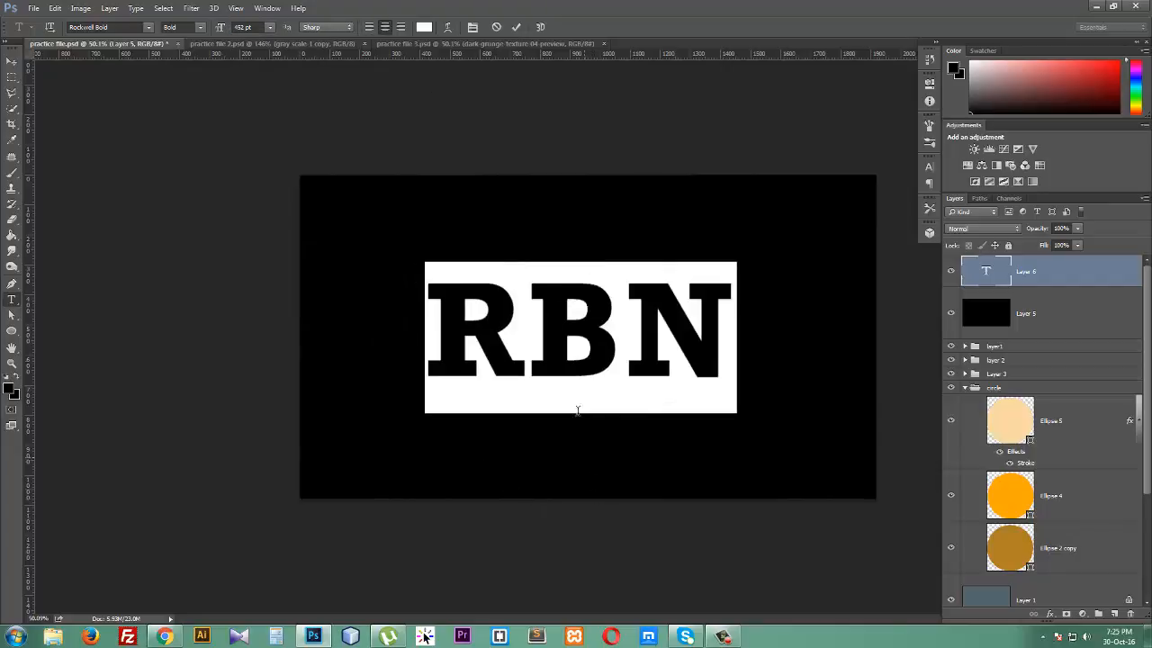
{"action": "left_click", "coordinate": [516, 27]}
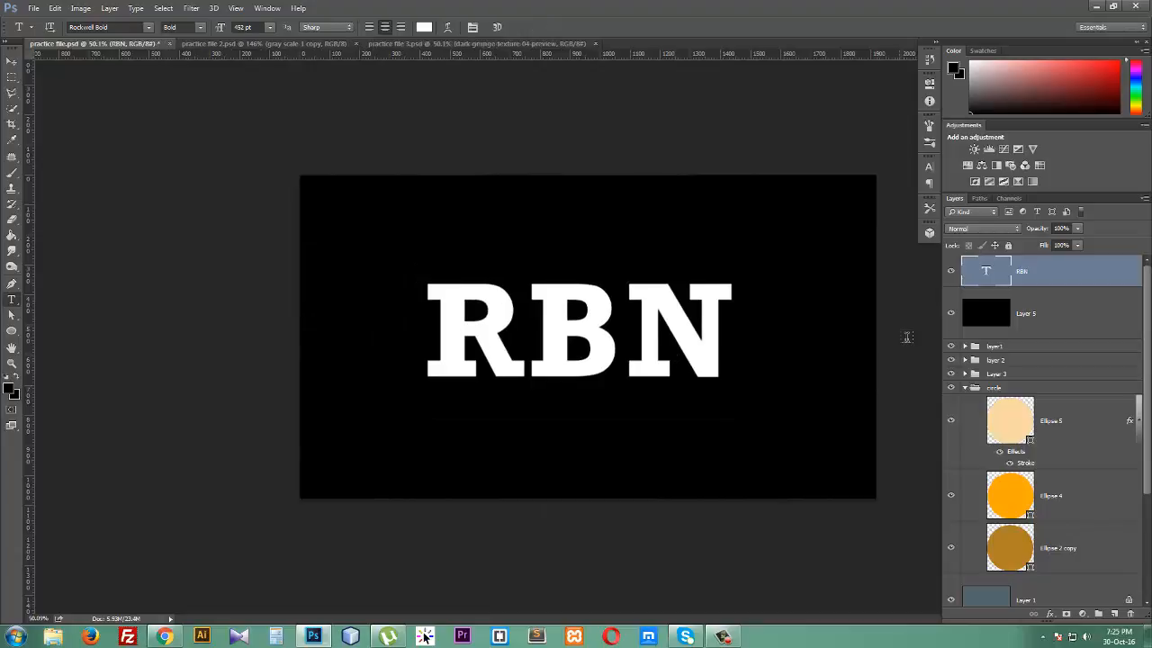
- Open the RBN layer's Layer Style and apply Bevel & Emboss, direction Down, size 40 px, soften 2 px
{"action": "double_click", "coordinate": [1072, 279]}
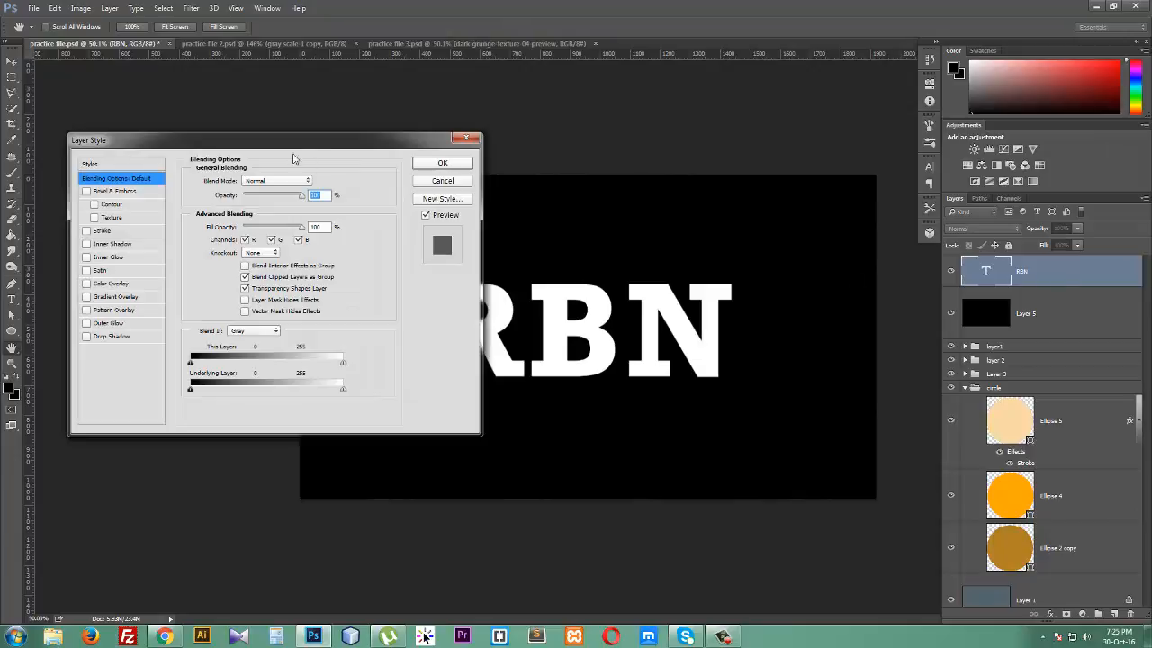
{"action": "left_click_drag", "start_coordinate": [265, 142], "coordinate": [909, 6]}
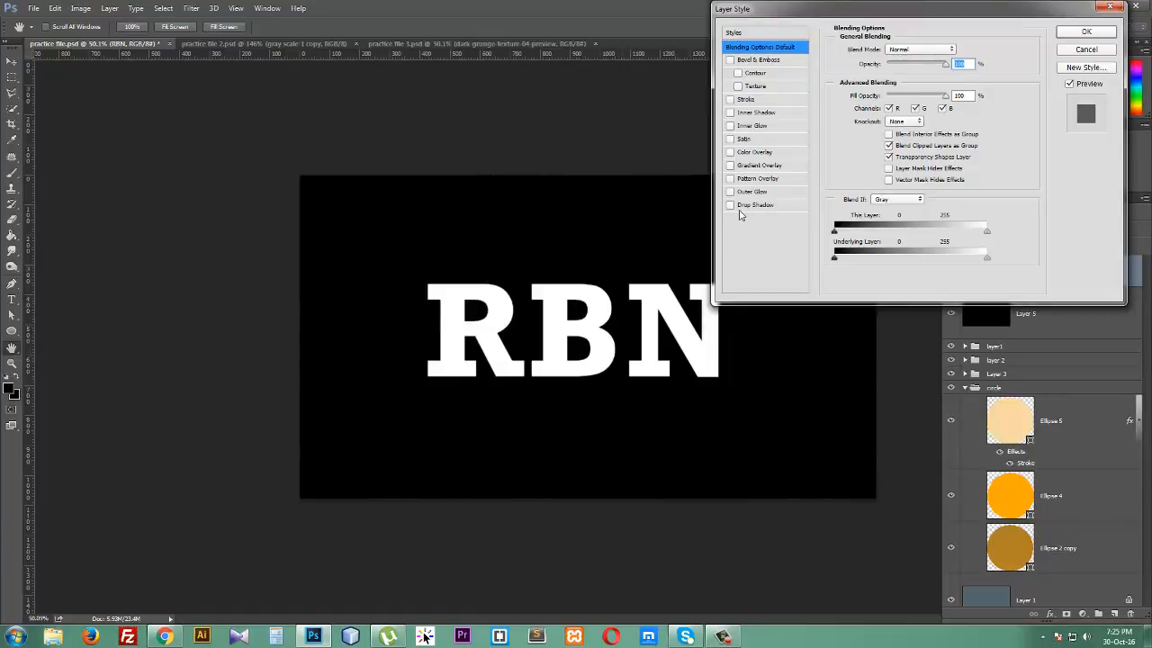
{"action": "left_click", "coordinate": [750, 60]}
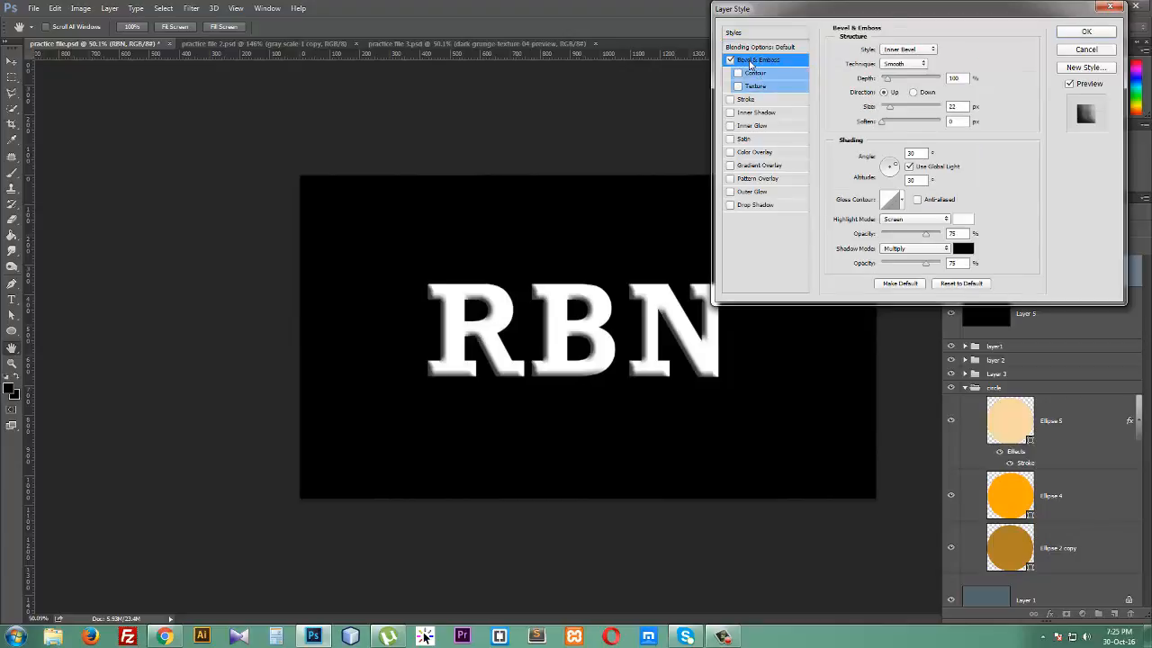
{"action": "left_click", "coordinate": [900, 80]}
{"action": "left_click", "coordinate": [885, 80]}
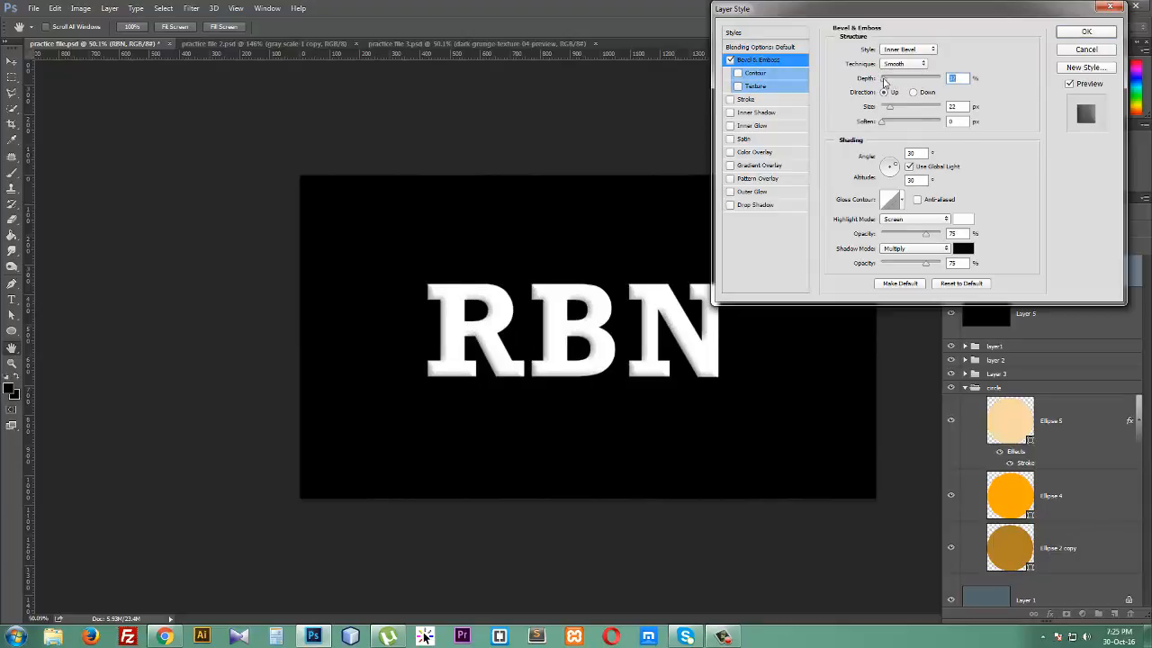
{"action": "left_click", "coordinate": [898, 106]}
{"action": "left_click", "coordinate": [895, 122]}
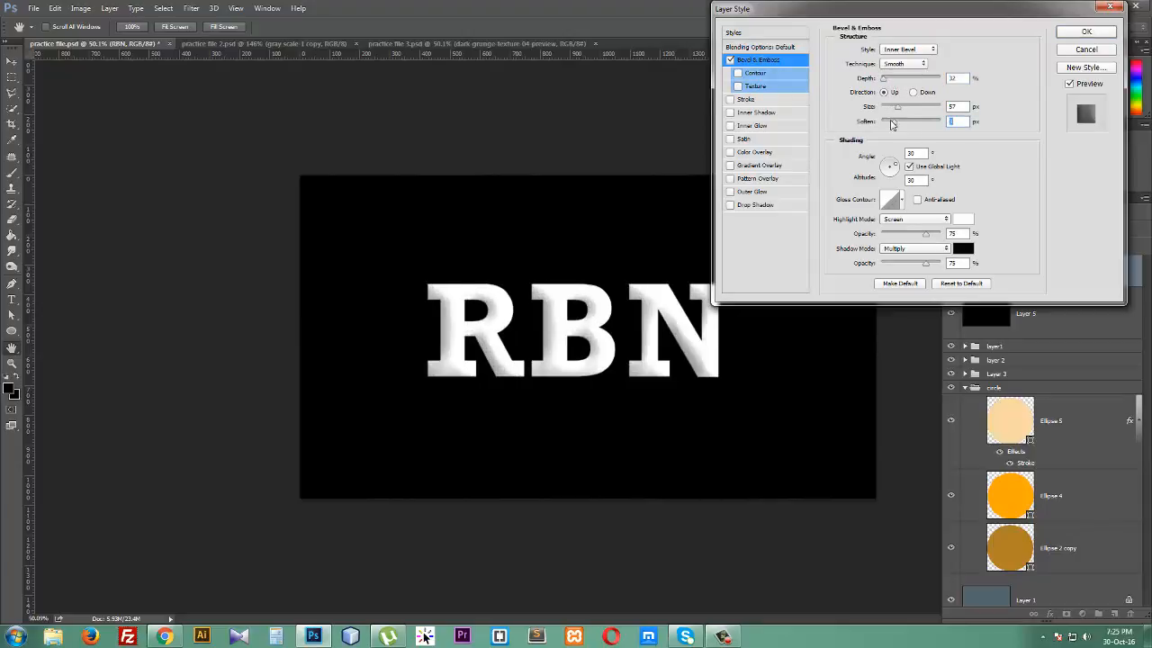
{"action": "left_click", "coordinate": [884, 106]}
{"action": "left_click", "coordinate": [913, 92]}
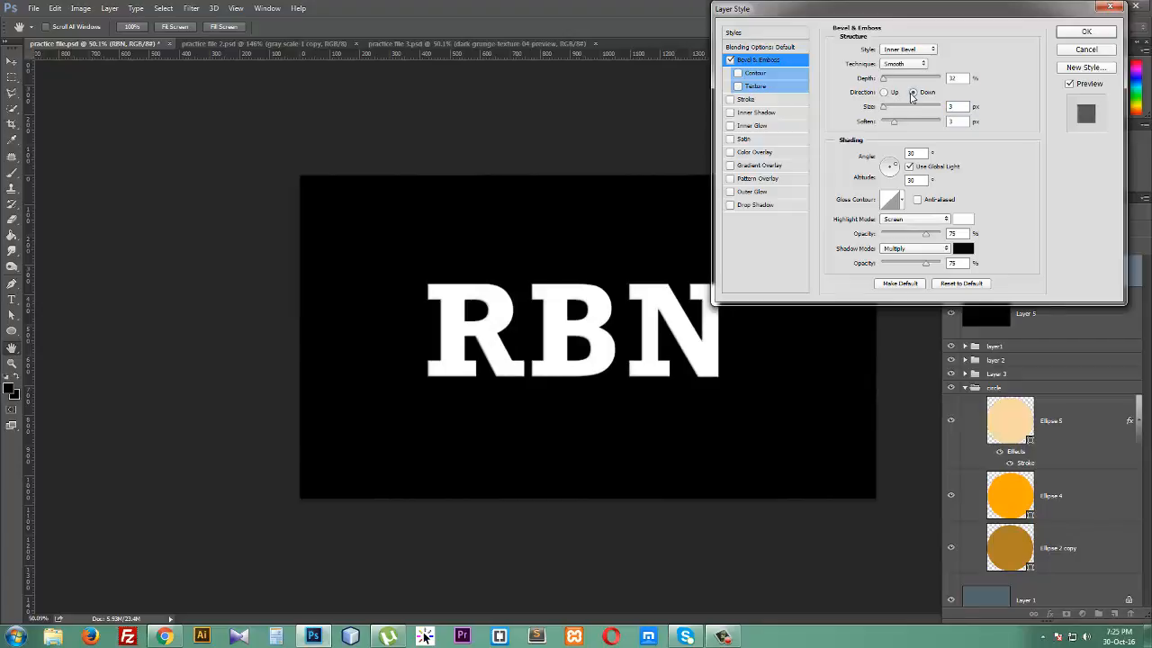
{"action": "left_click", "coordinate": [894, 106]}
{"action": "left_click", "coordinate": [892, 123]}
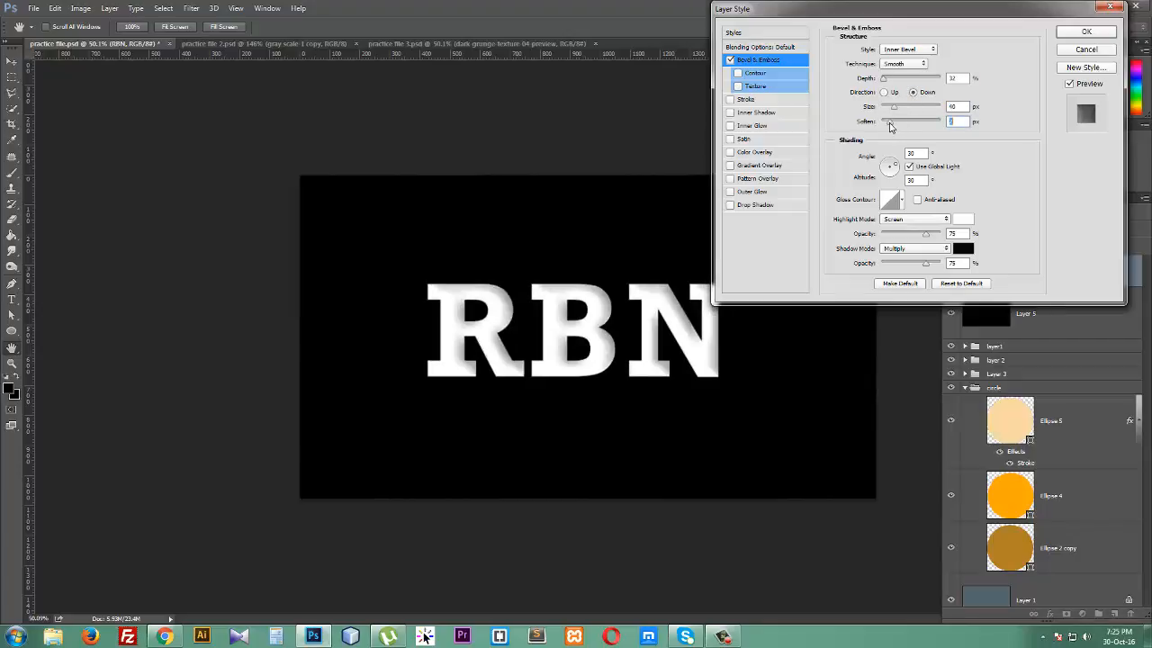
{"action": "left_click", "coordinate": [895, 78]}
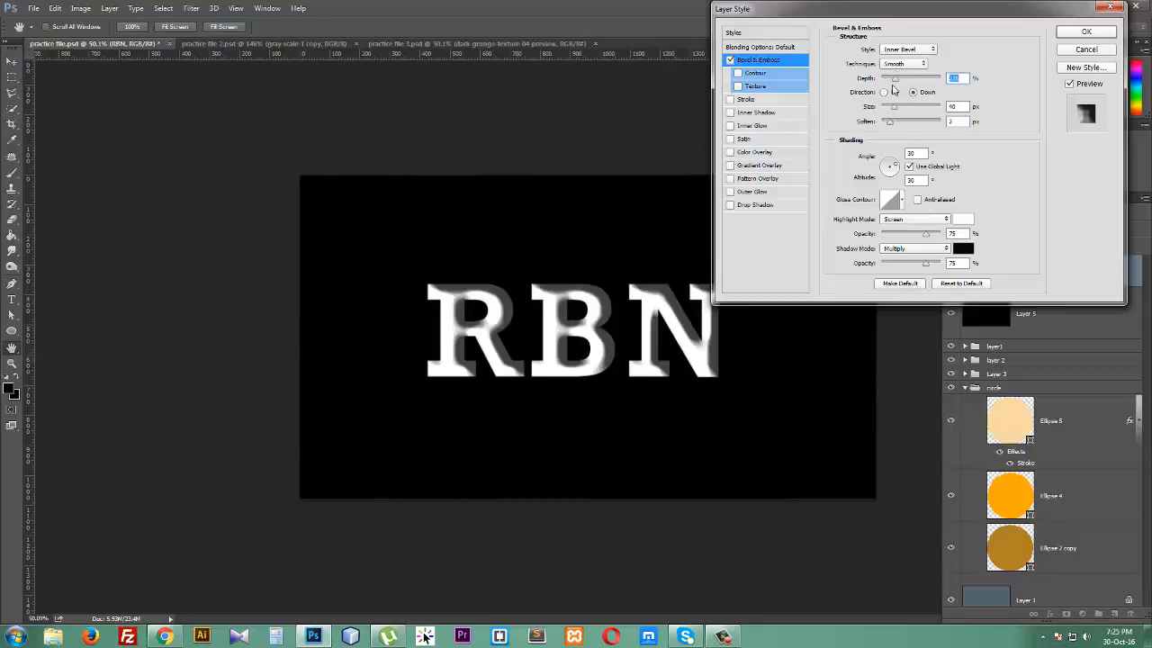
- Turn off Bevel & Emboss and add a Stroke to the text in red d40640
{"action": "left_click", "coordinate": [732, 60]}
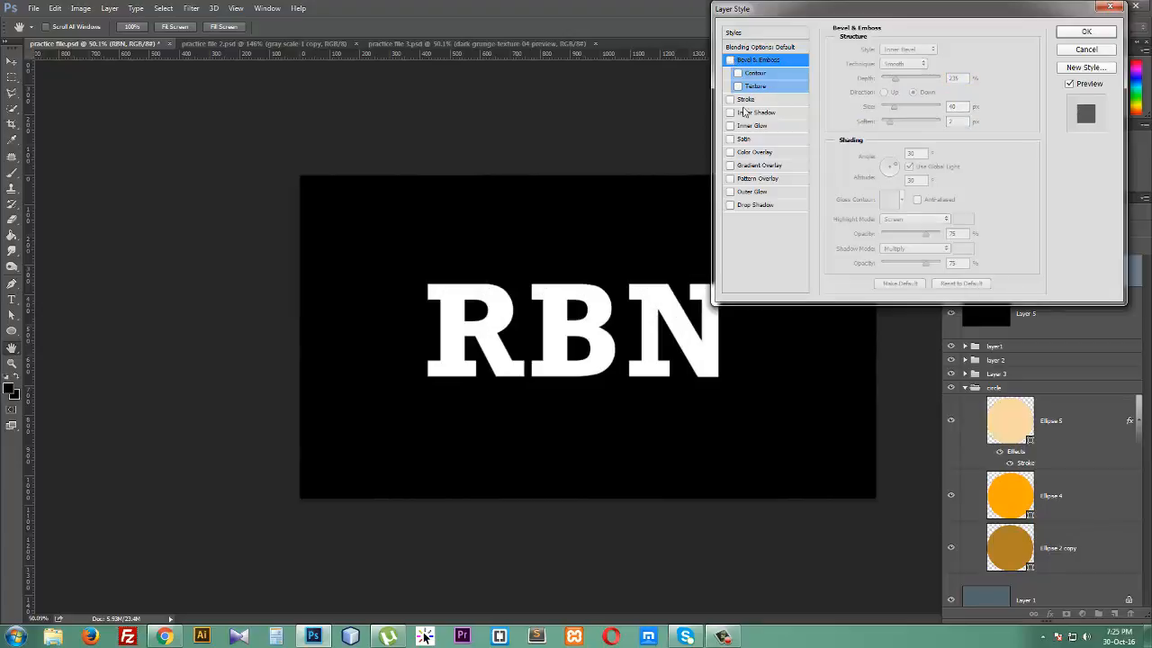
{"action": "left_click", "coordinate": [744, 101]}
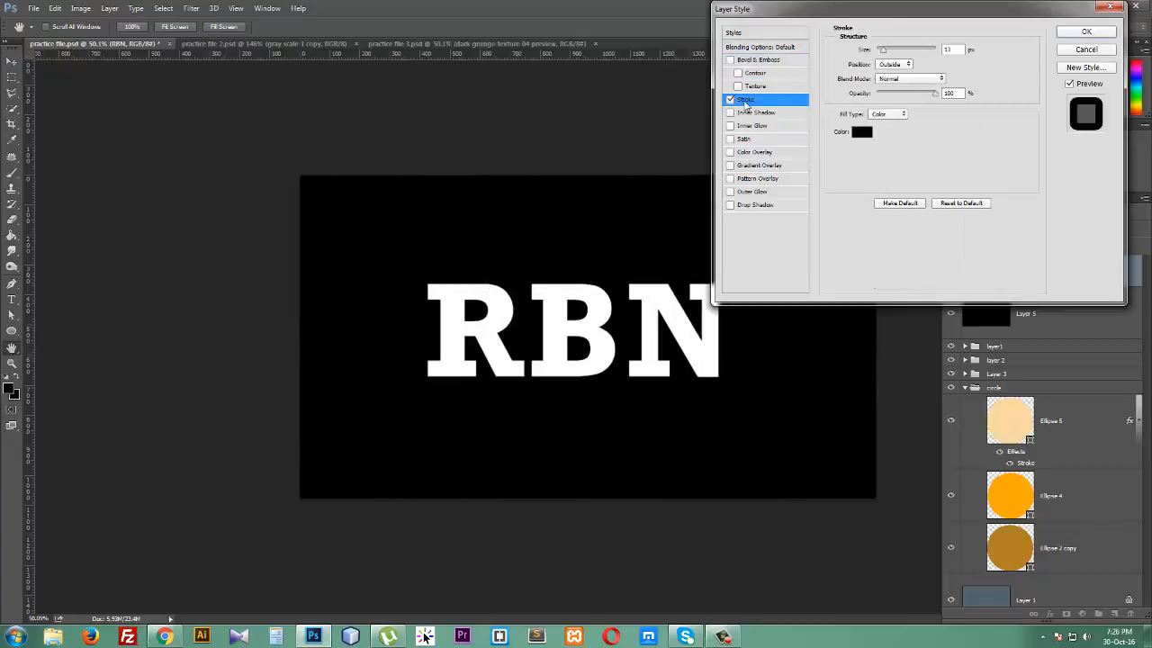
{"action": "left_click", "coordinate": [863, 133]}
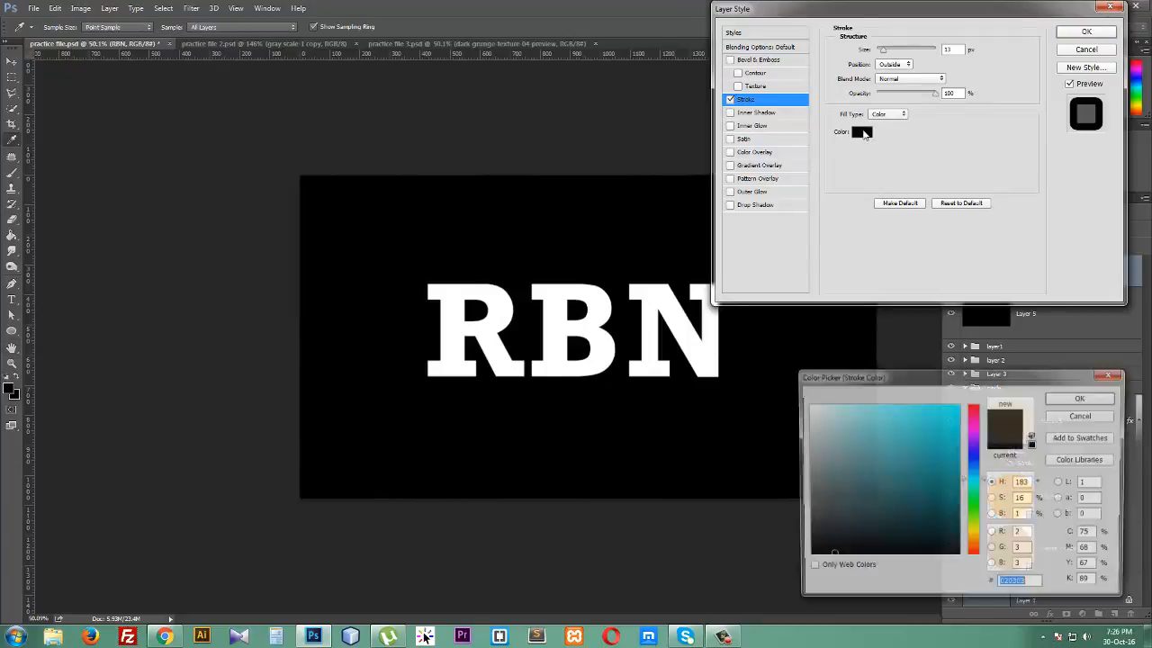
{"action": "left_click", "coordinate": [974, 413]}
{"action": "left_click", "coordinate": [956, 430]}
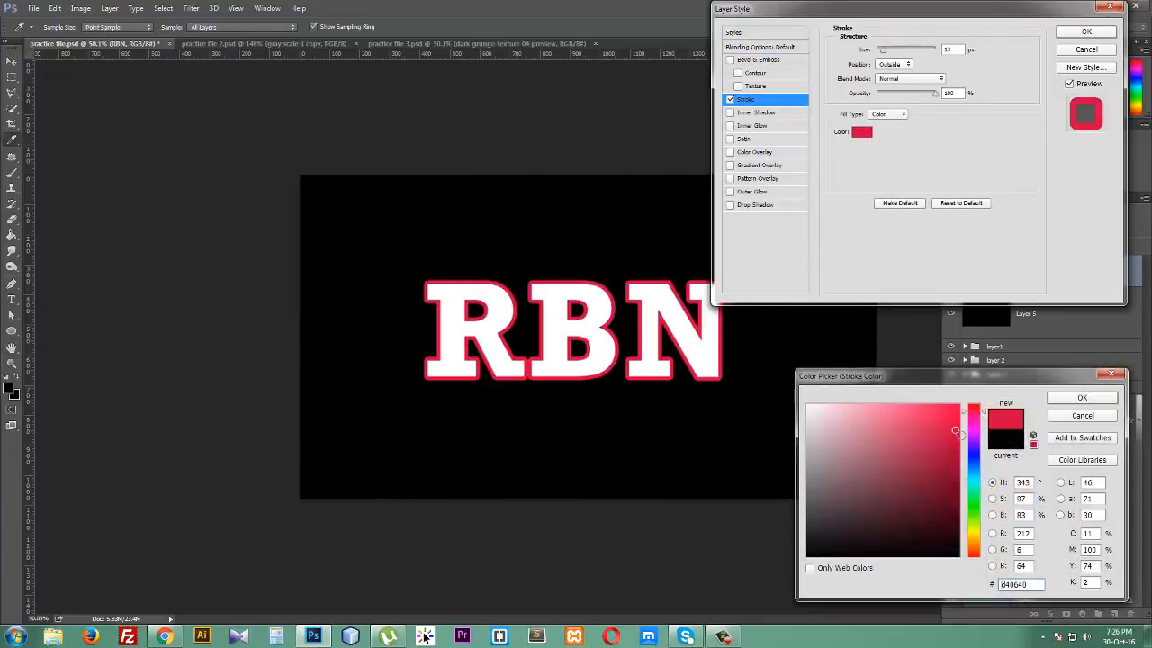
{"action": "left_click", "coordinate": [1071, 398]}
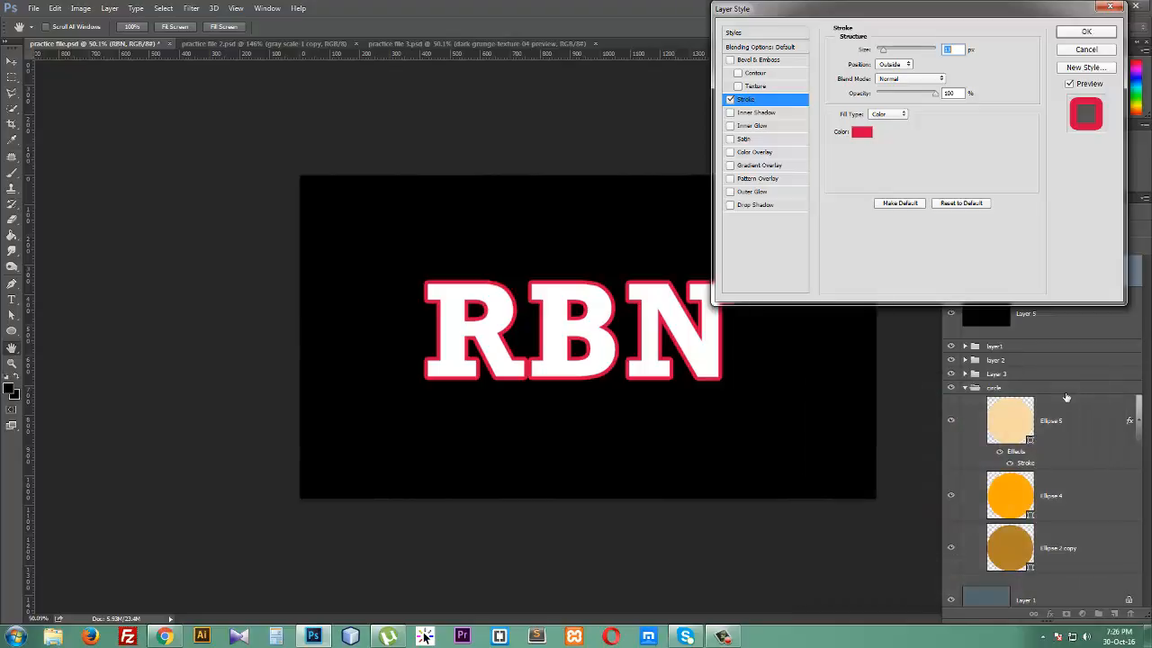
- Switch the stroke position to Inside and back to Outside
{"action": "left_click", "coordinate": [897, 66]}
{"action": "left_click", "coordinate": [885, 73]}
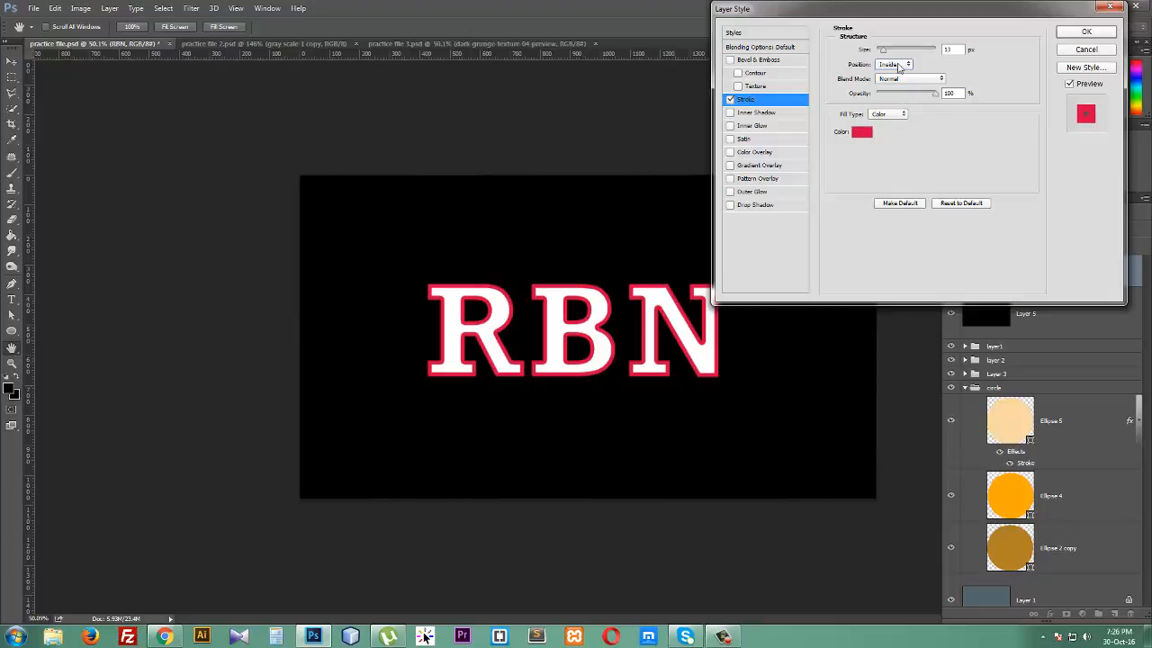
{"action": "left_click", "coordinate": [899, 65]}
{"action": "left_click", "coordinate": [897, 77]}
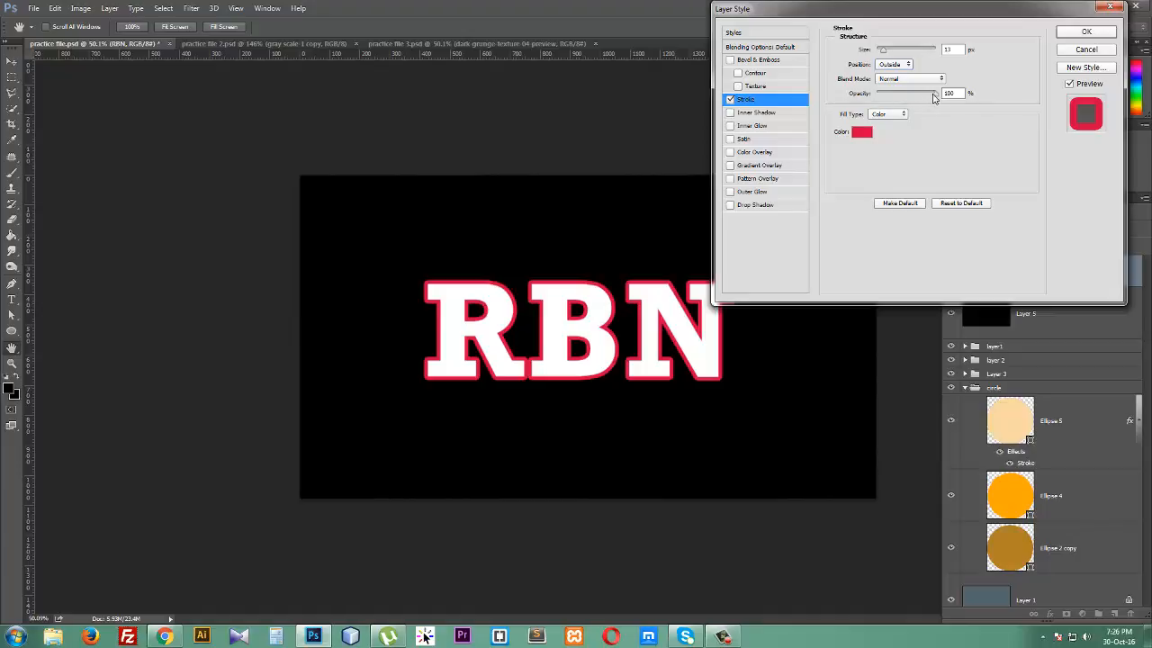
{"action": "mouse_move", "coordinate": [937, 97]}
{"action": "left_mouse_down"}
{"action": "mouse_move", "coordinate": [905, 98]}
{"action": "mouse_move", "coordinate": [947, 97]}
{"action": "left_mouse_up"}
- Turn off Stroke and enable Inner Shadow with distance 24 px, choke 9% and size 27 px
{"action": "left_click", "coordinate": [731, 99]}
{"action": "left_click", "coordinate": [747, 112]}
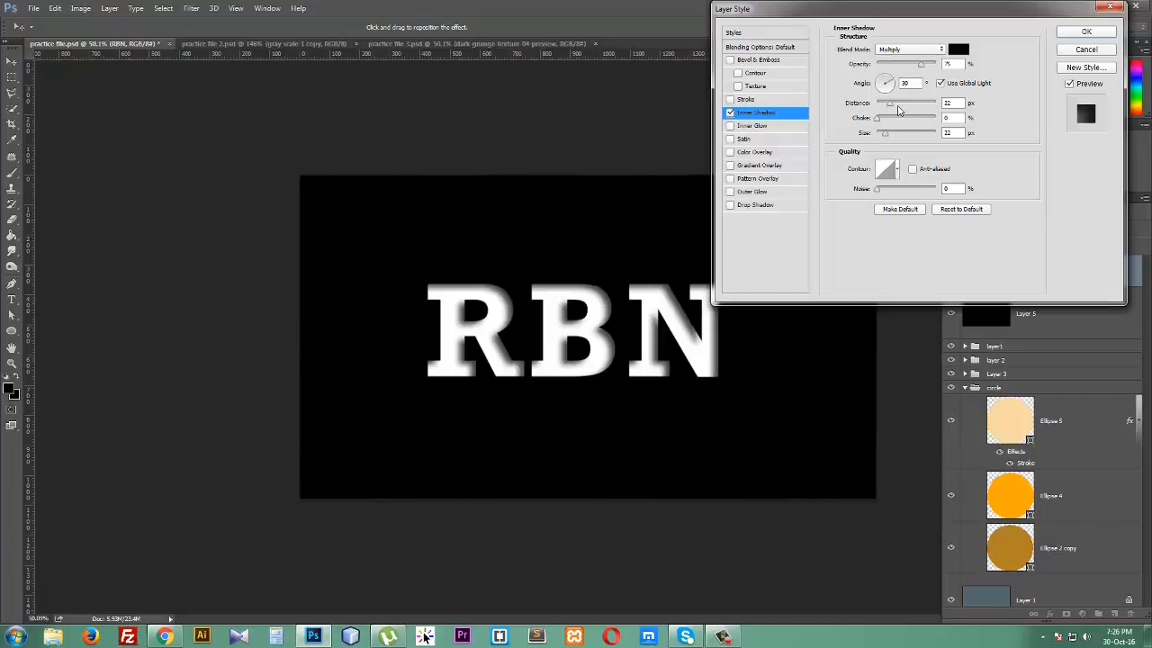
{"action": "left_click_drag", "start_coordinate": [891, 107], "coordinate": [893, 109]}
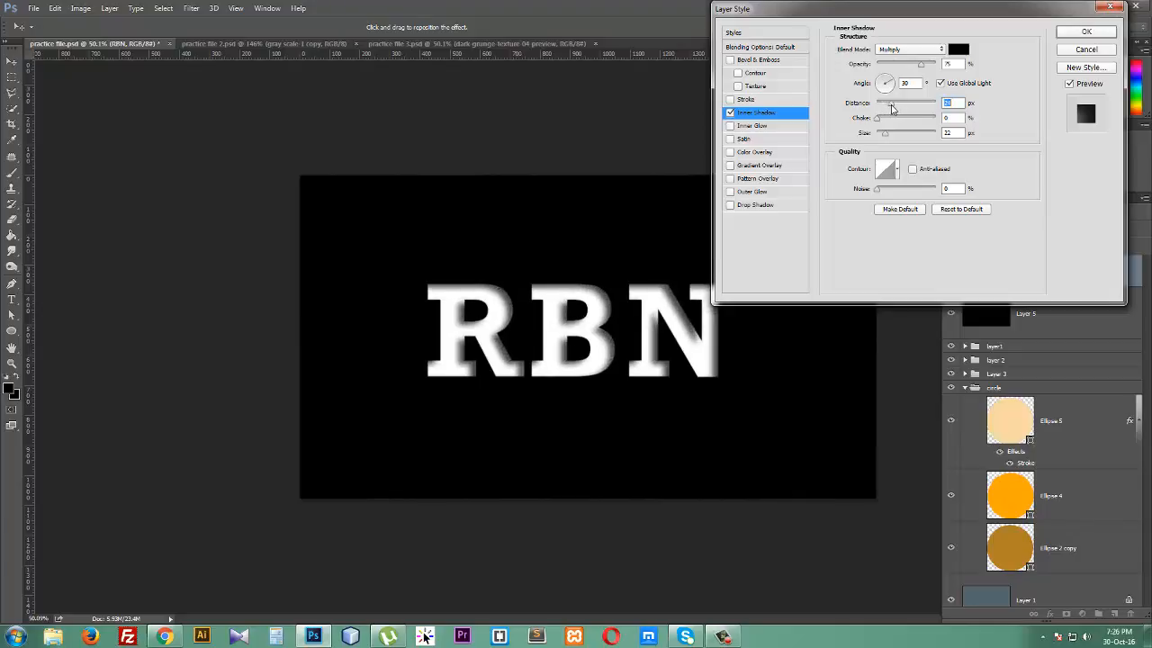
{"action": "mouse_move", "coordinate": [882, 126]}
{"action": "left_mouse_down"}
{"action": "mouse_move", "coordinate": [895, 126]}
{"action": "mouse_move", "coordinate": [883, 124]}
{"action": "mouse_move", "coordinate": [897, 136]}
{"action": "mouse_move", "coordinate": [888, 136]}
{"action": "left_mouse_up"}
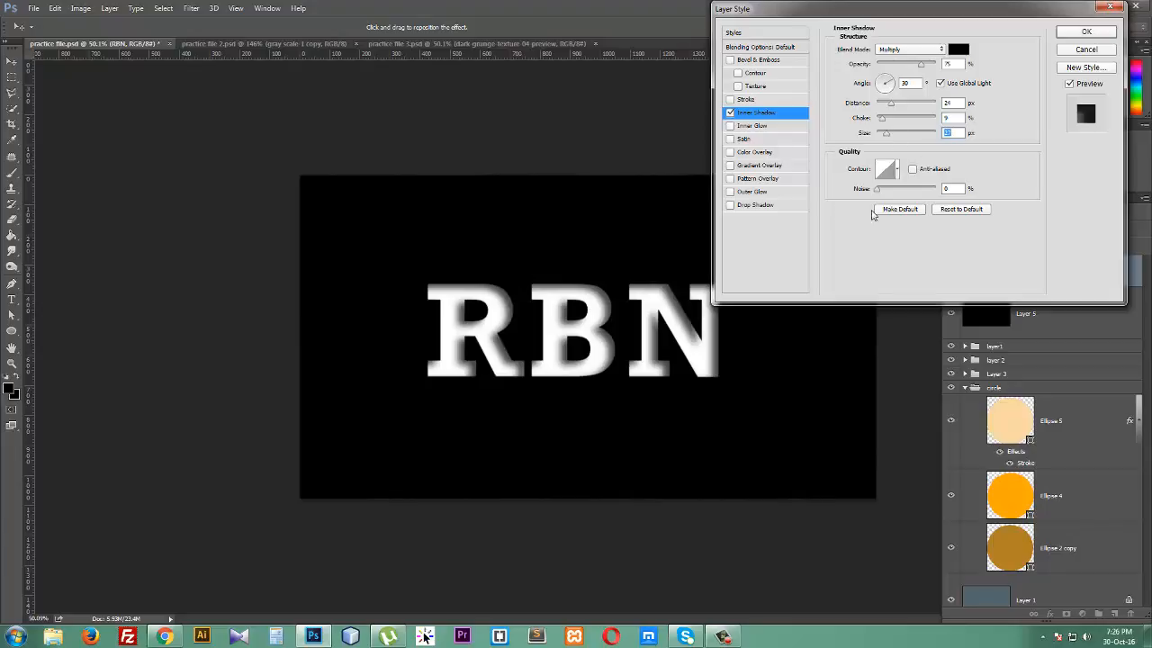
- Replace Inner Shadow with Inner Glow, trying Linear Burn and Soft Light before setting its blend mode to Normal
{"action": "left_click", "coordinate": [730, 113]}
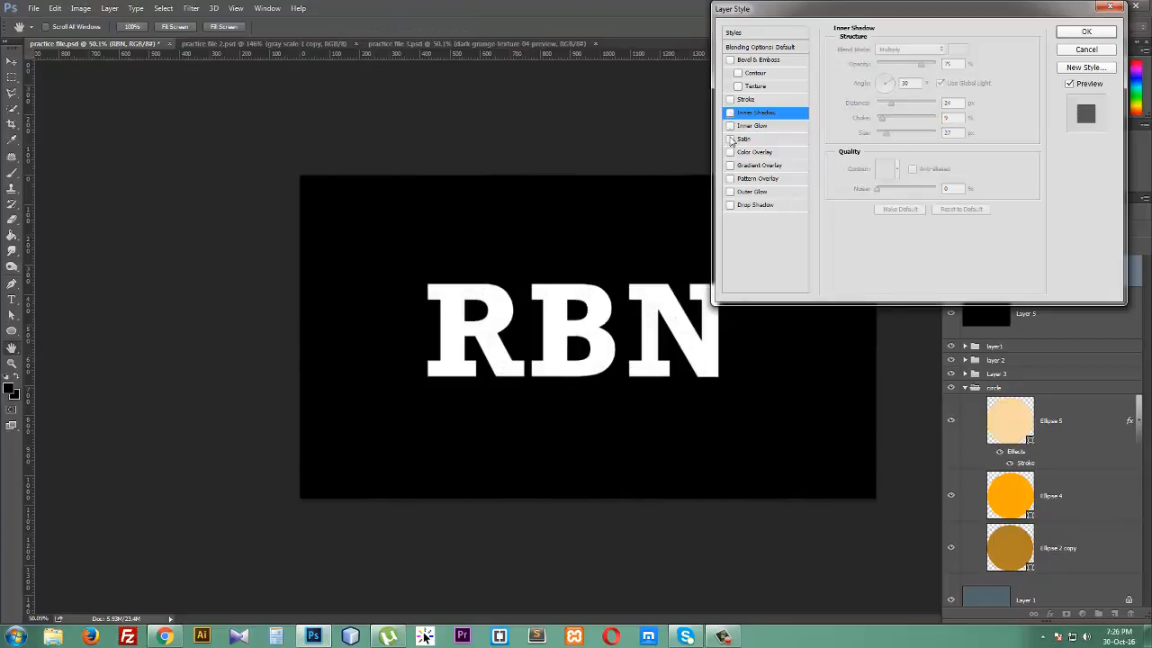
{"action": "left_click", "coordinate": [741, 127]}
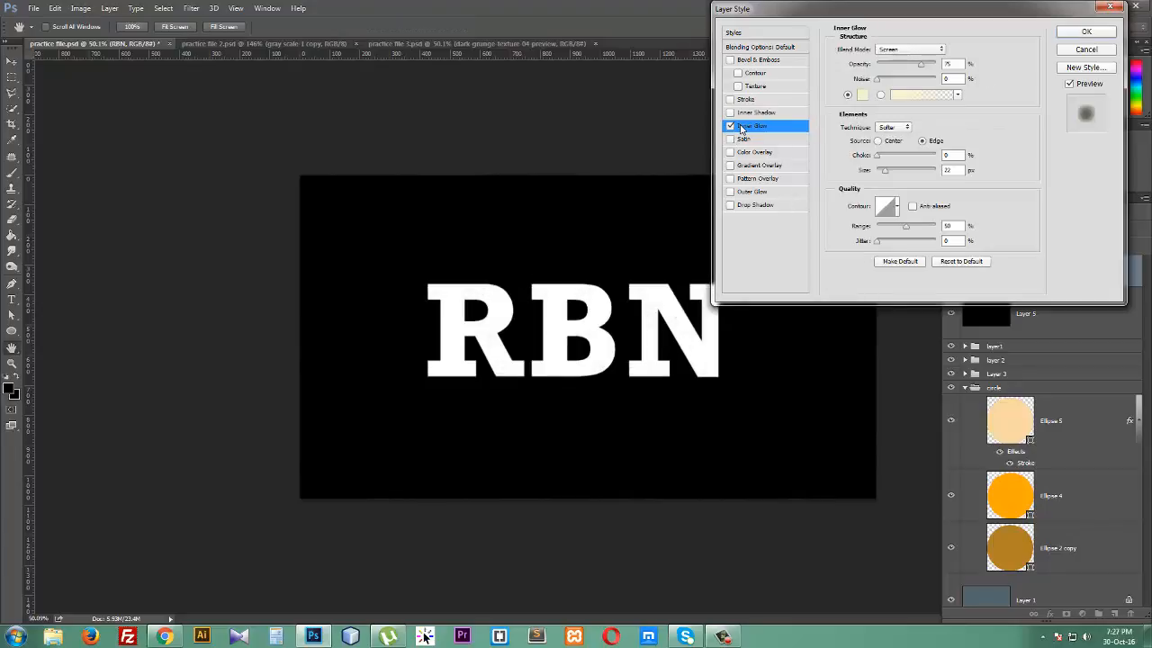
{"action": "left_click", "coordinate": [926, 51]}
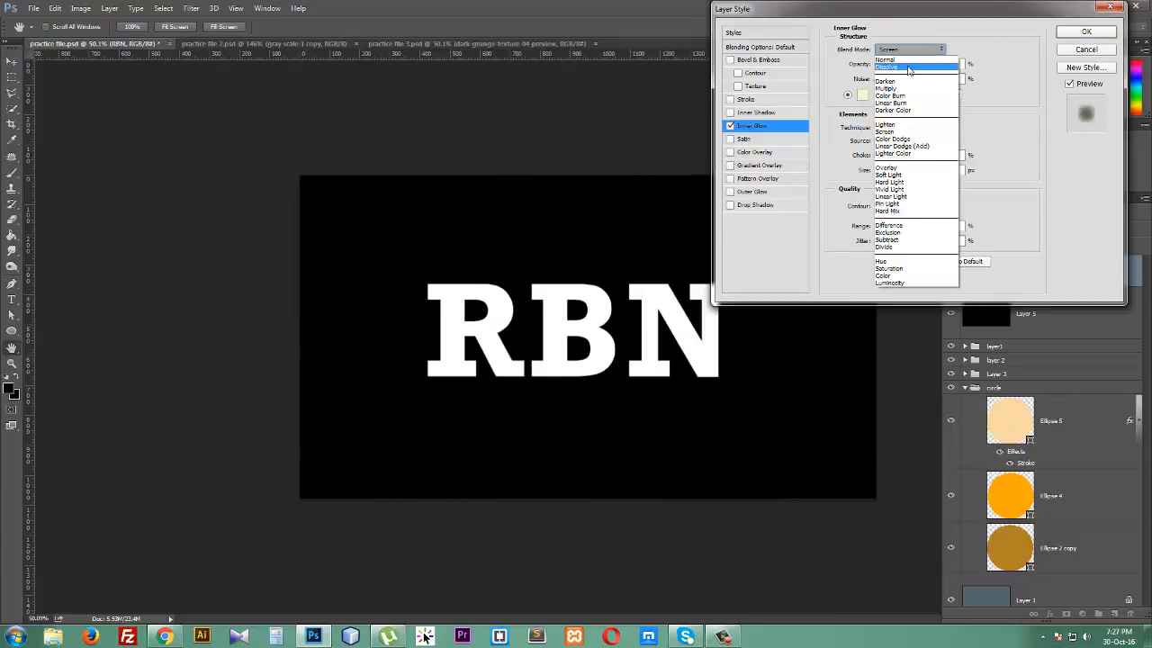
{"action": "left_click", "coordinate": [911, 104]}
{"action": "left_click", "coordinate": [914, 51]}
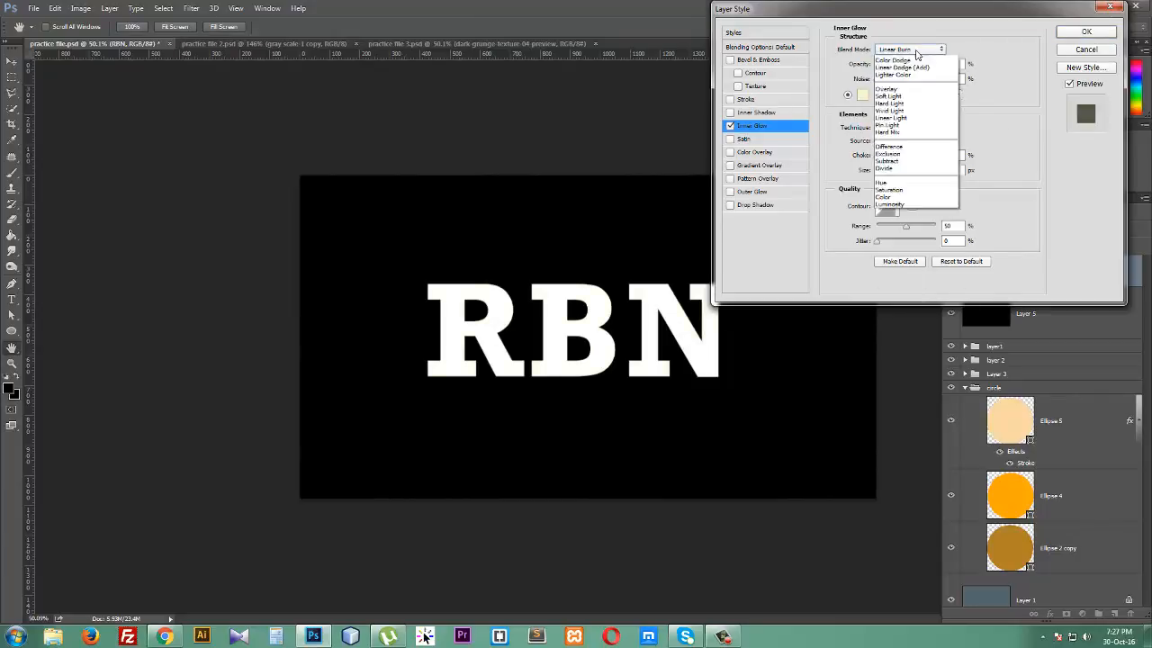
{"action": "left_click", "coordinate": [904, 178]}
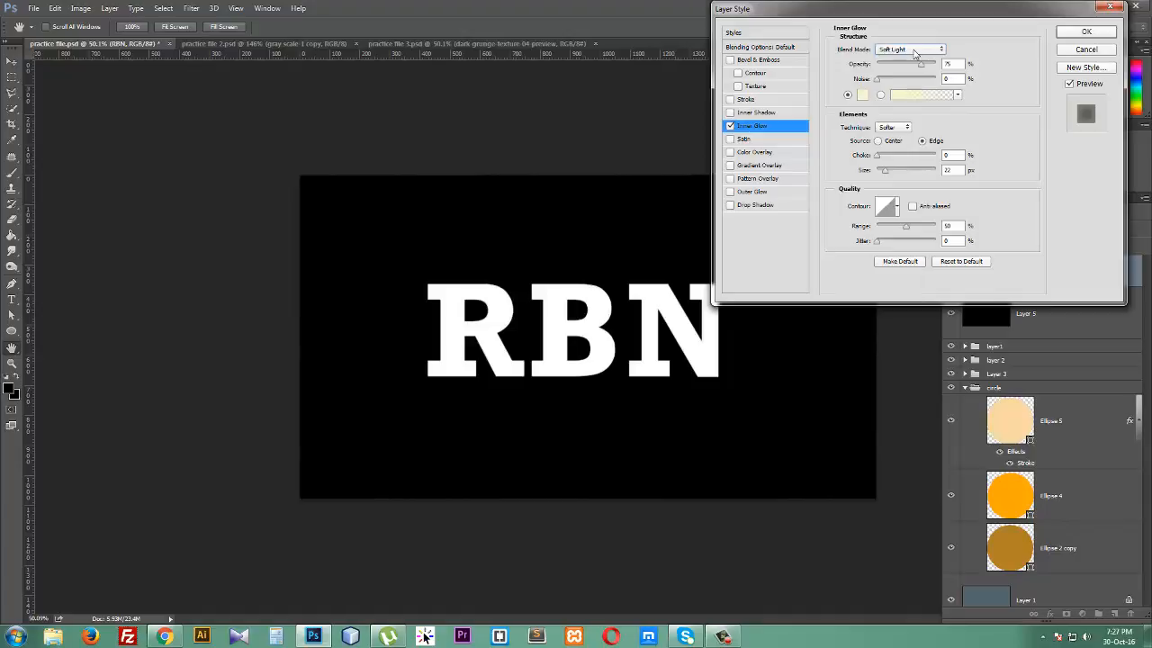
{"action": "left_click", "coordinate": [915, 51]}
{"action": "left_click", "coordinate": [907, 55]}
- Set the inner glow's choke to 17% and its source to Center
{"action": "left_click", "coordinate": [891, 156]}
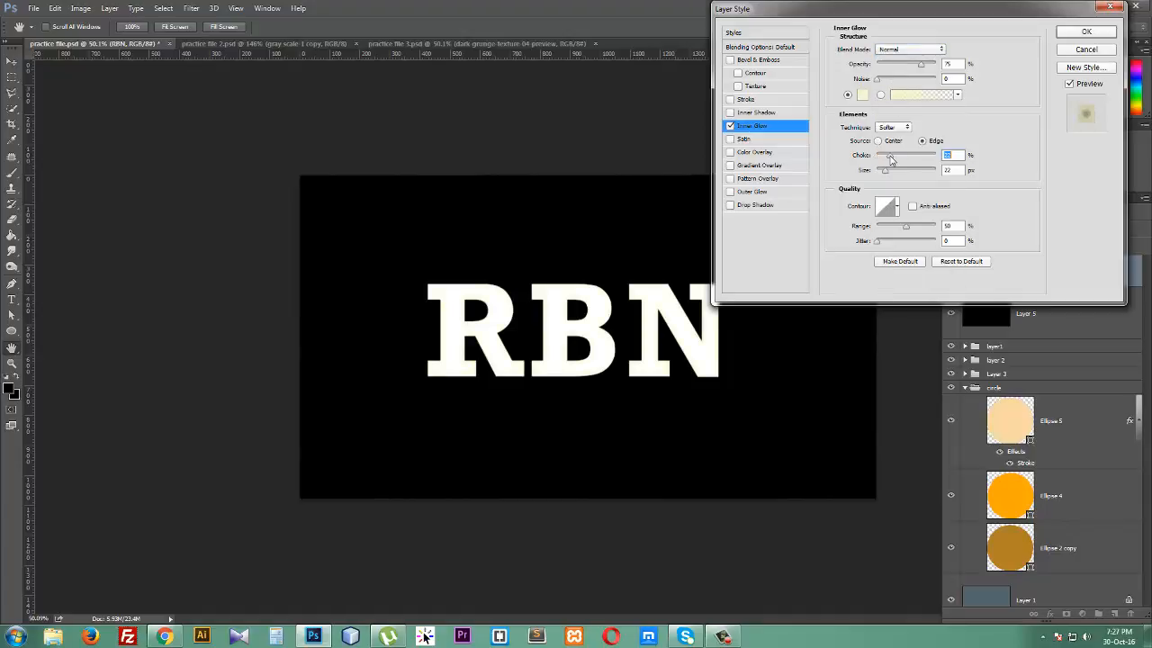
{"action": "mouse_move", "coordinate": [888, 172]}
{"action": "left_mouse_down"}
{"action": "mouse_move", "coordinate": [907, 172]}
{"action": "mouse_move", "coordinate": [888, 173]}
{"action": "mouse_move", "coordinate": [887, 156]}
{"action": "left_mouse_up"}
{"action": "left_click", "coordinate": [878, 141]}
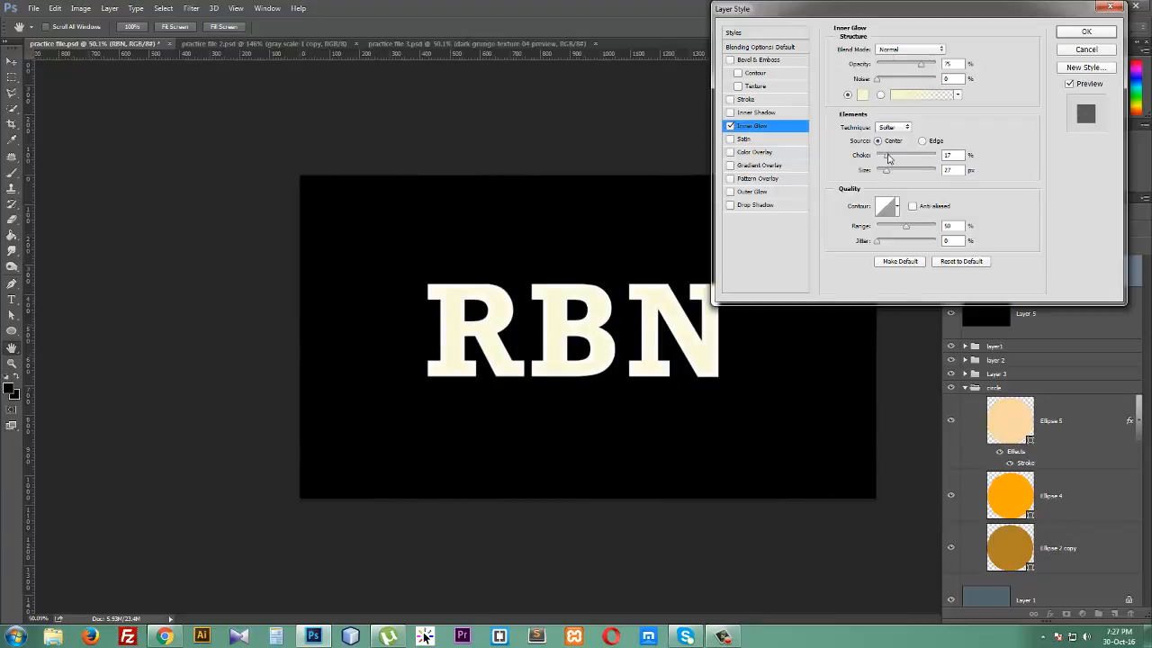
- Change the inner glow colour to pale yellow and enlarge the glow size
{"action": "left_click", "coordinate": [862, 95]}
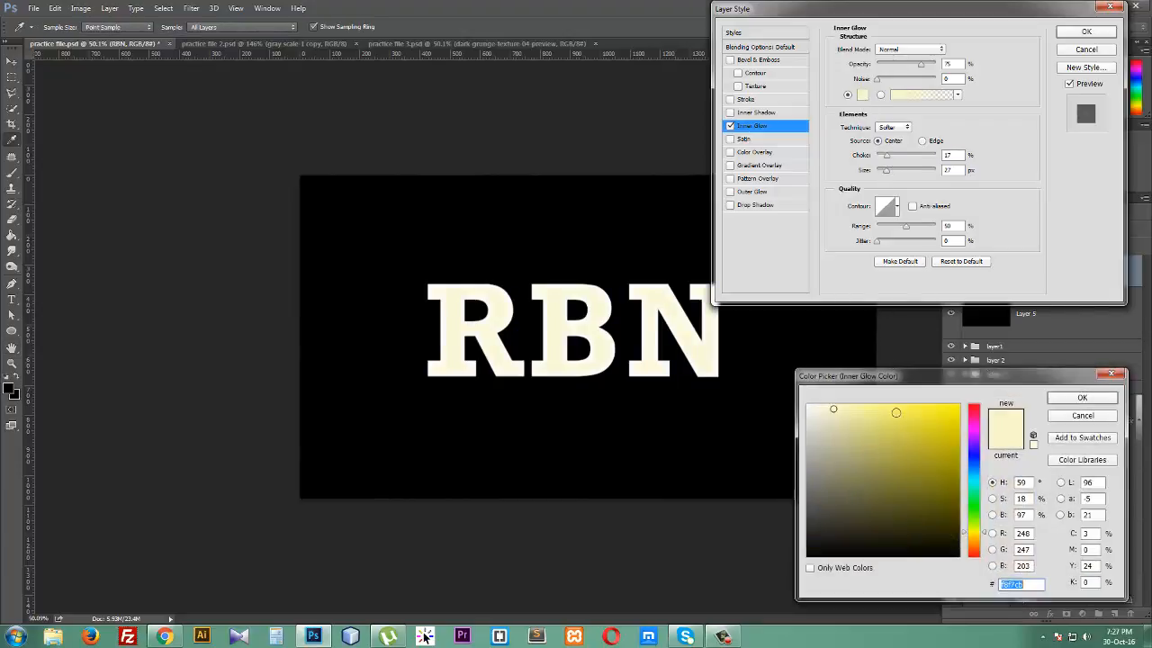
{"action": "left_click", "coordinate": [897, 412]}
{"action": "left_click", "coordinate": [1065, 399]}
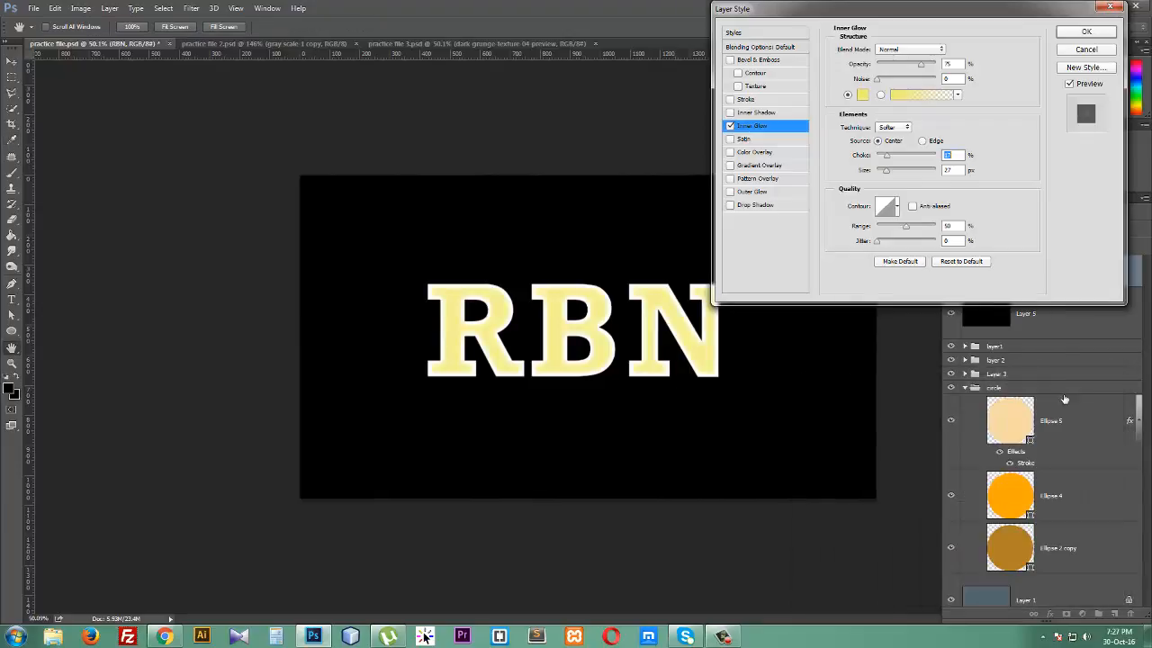
{"action": "mouse_move", "coordinate": [887, 159]}
{"action": "left_mouse_down"}
{"action": "mouse_move", "coordinate": [884, 171]}
{"action": "mouse_move", "coordinate": [900, 179]}
{"action": "mouse_move", "coordinate": [888, 158]}
{"action": "left_mouse_up"}
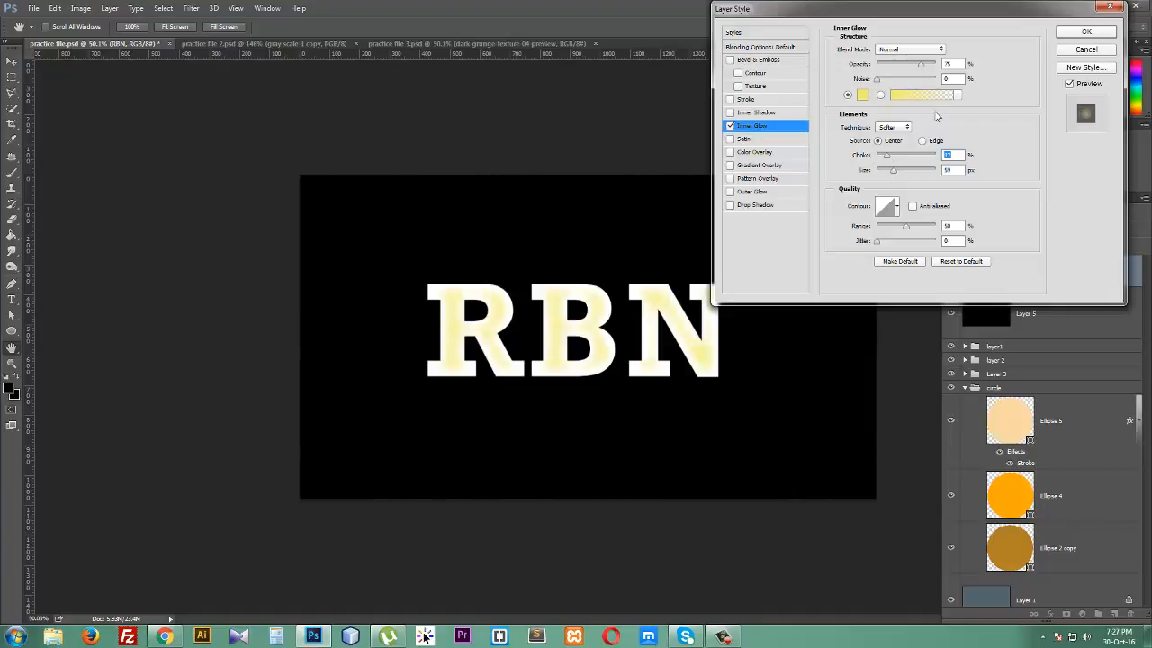
- Turn off Inner Glow and preview Satin, switching Satin off again
{"action": "left_click", "coordinate": [729, 126]}
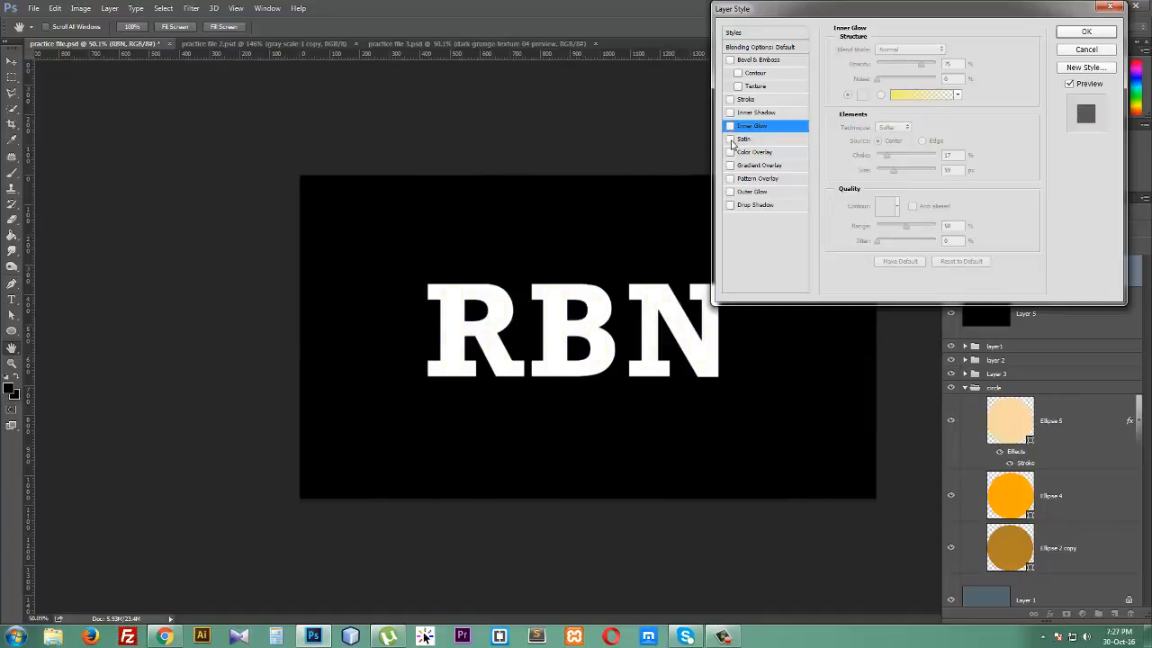
{"action": "left_click", "coordinate": [742, 140]}
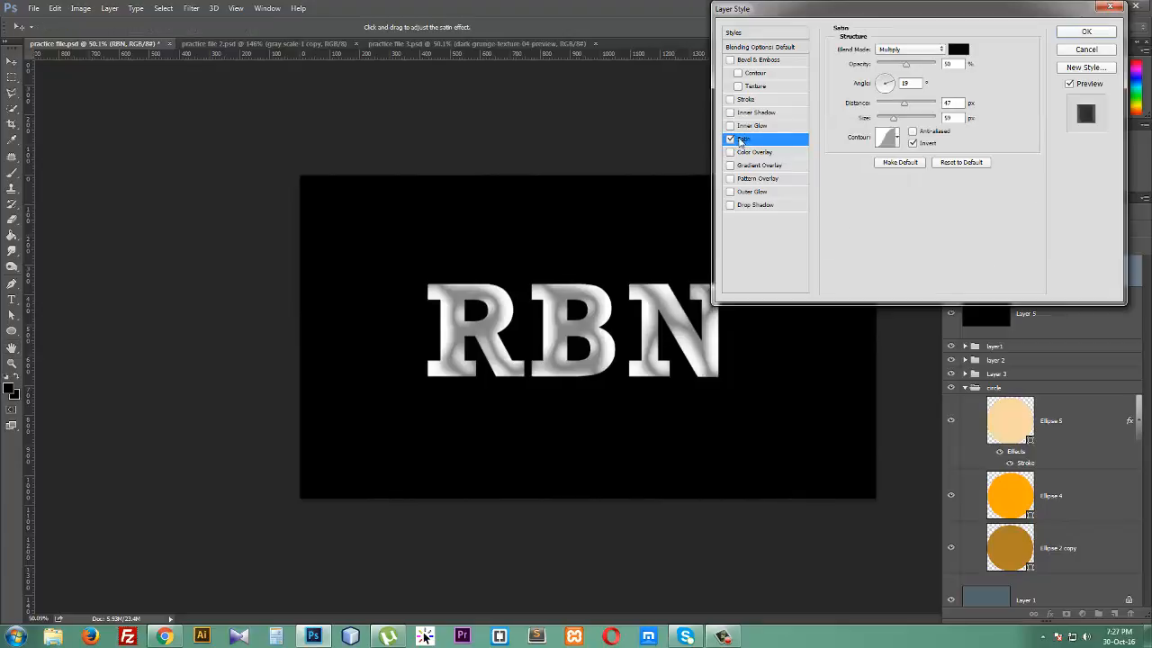
{"action": "left_click", "coordinate": [731, 140]}
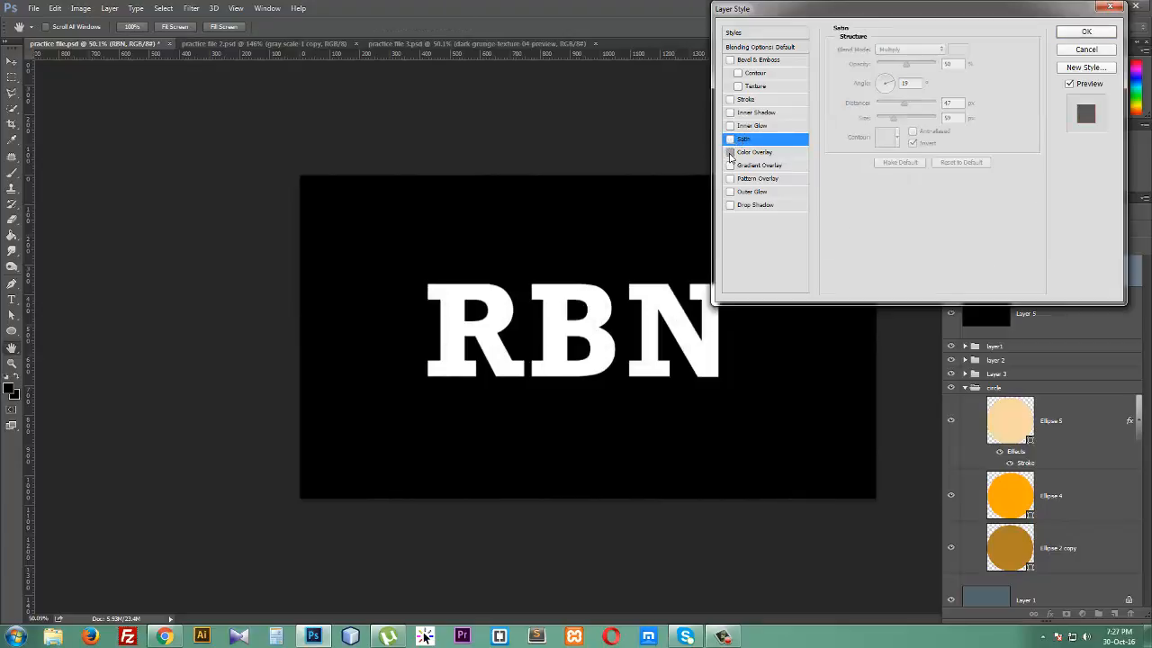
- Enable Color Overlay and set its colour to light pink e5aaaa
{"action": "left_click", "coordinate": [731, 153]}
{"action": "left_click", "coordinate": [746, 153]}
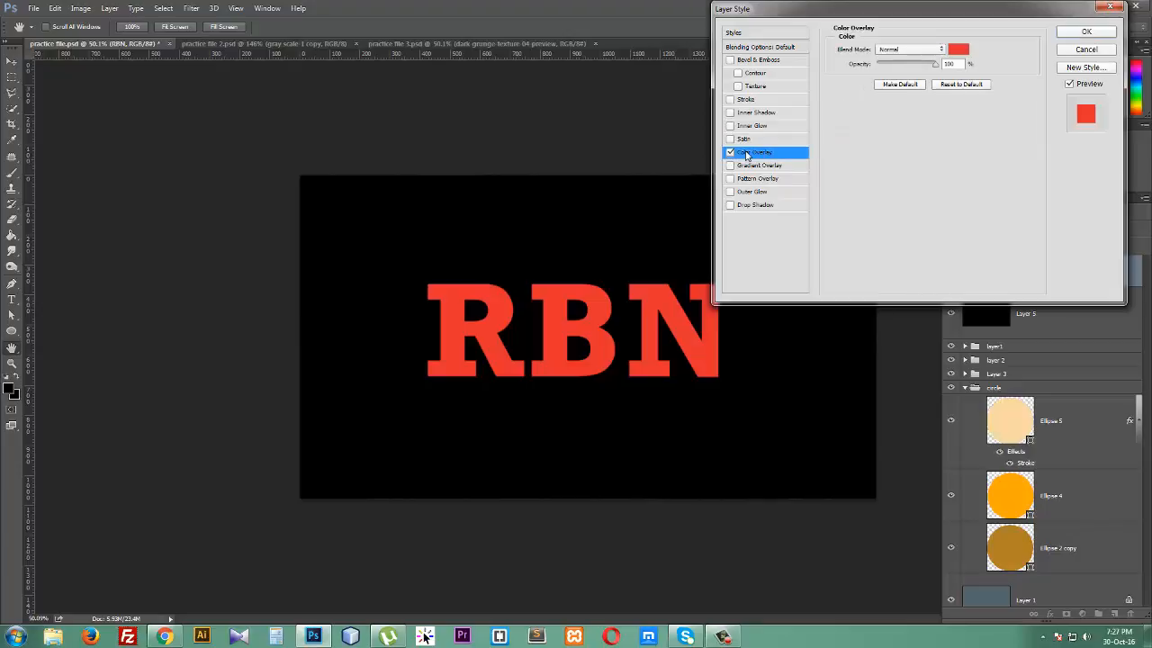
{"action": "left_click", "coordinate": [963, 51]}
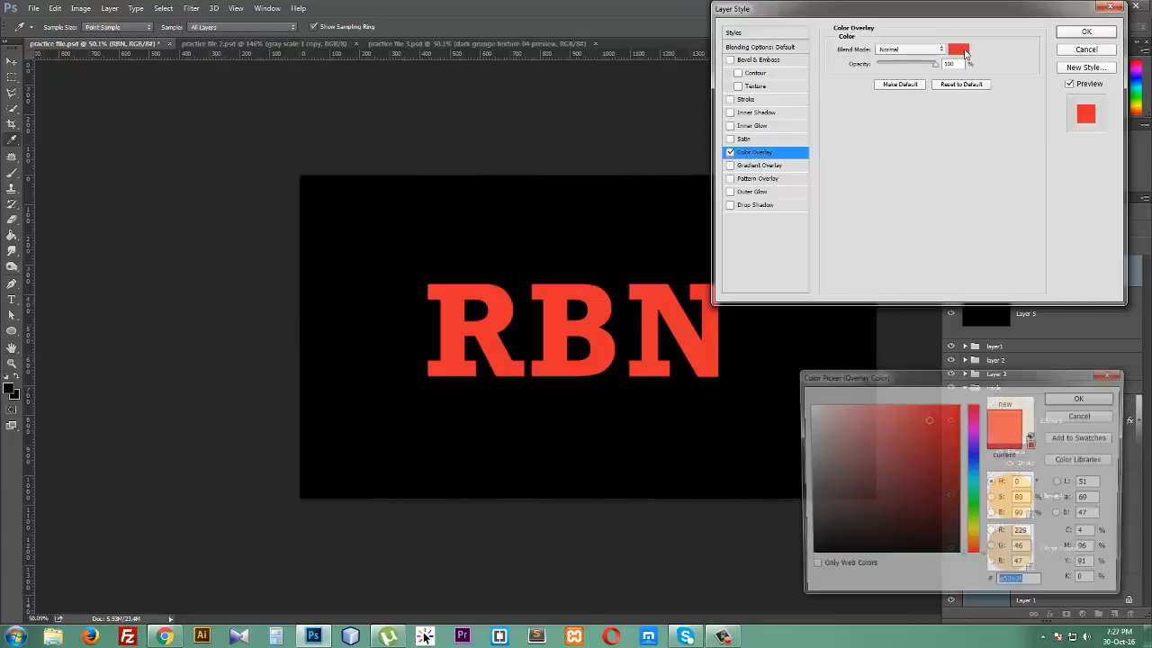
{"action": "left_click", "coordinate": [853, 425]}
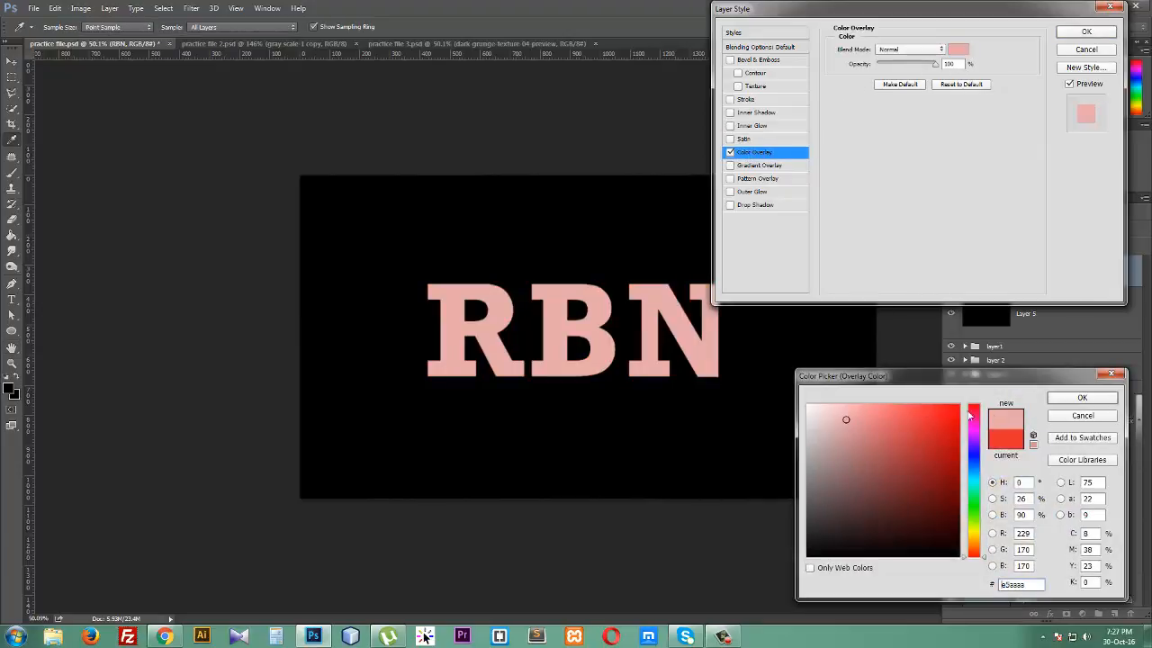
{"action": "left_click", "coordinate": [1080, 399]}
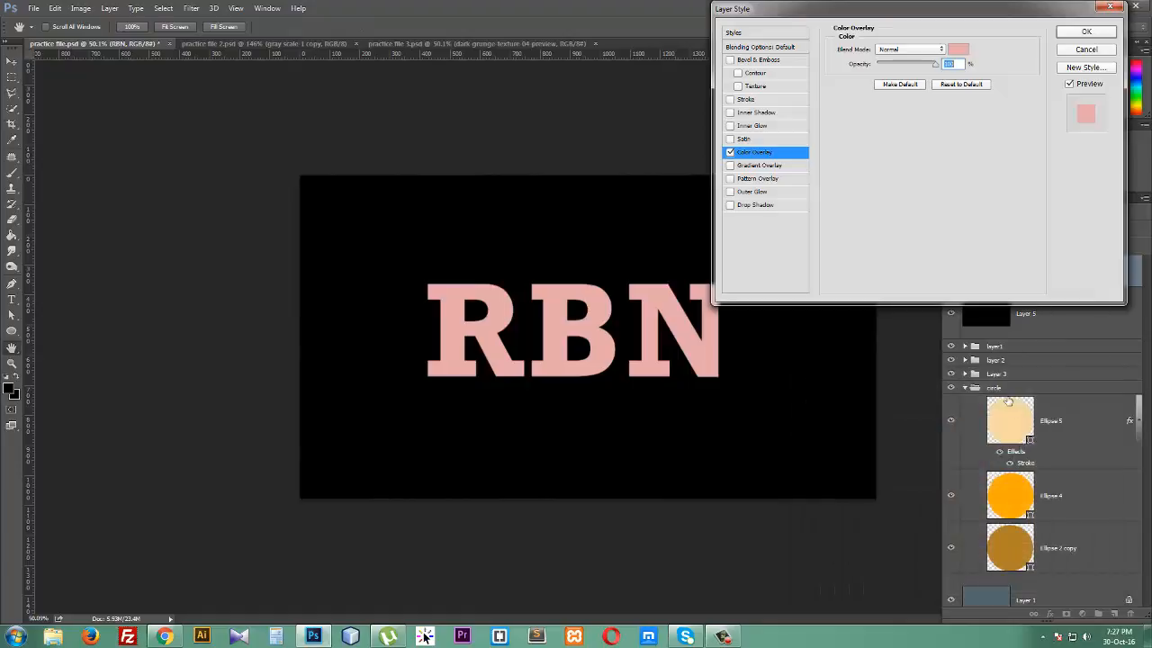
- Replace Color Overlay with Gradient Overlay and edit the gradient, making the left stop grey 929292 and moving the midpoint
{"action": "left_click", "coordinate": [731, 153]}
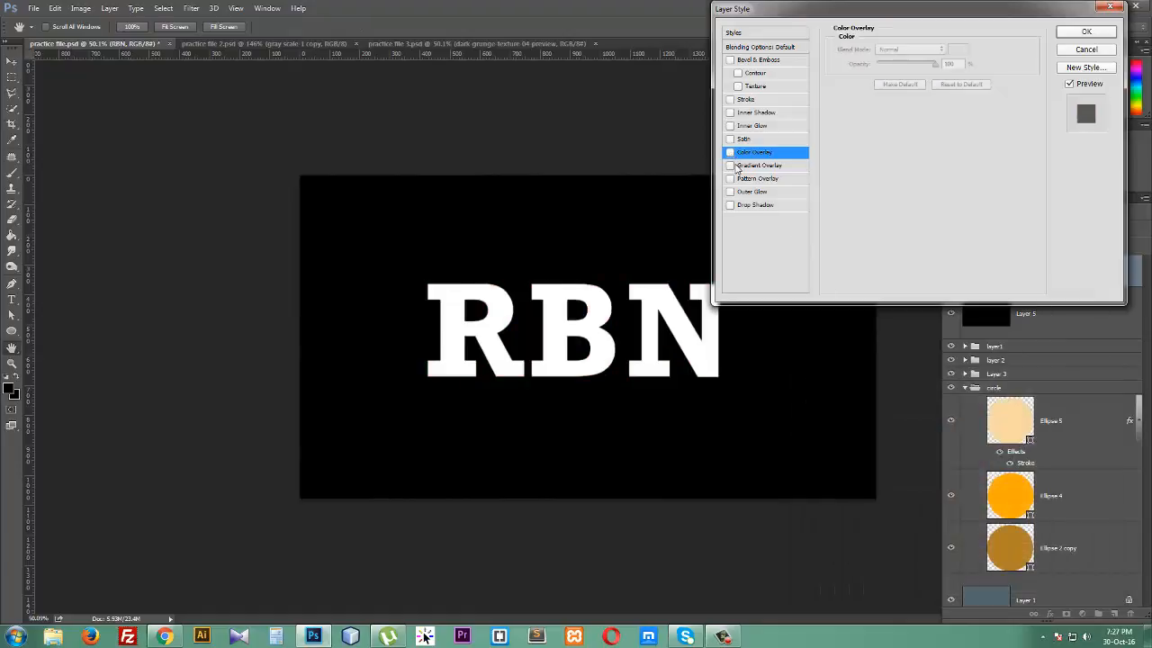
{"action": "left_click", "coordinate": [744, 168]}
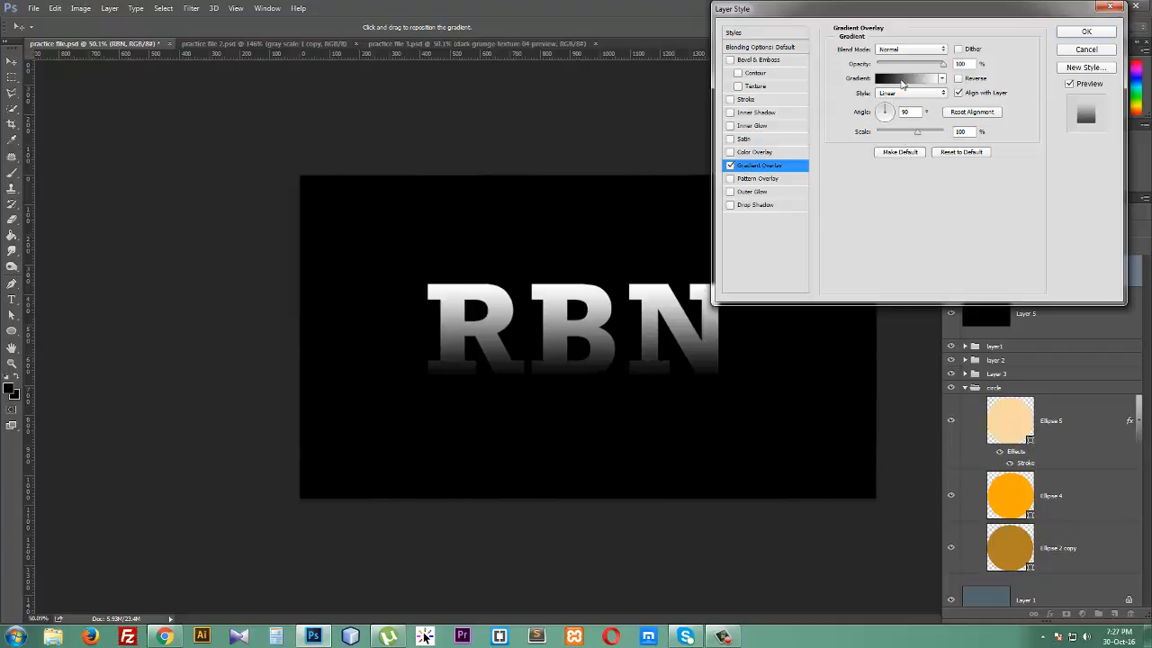
{"action": "left_click", "coordinate": [903, 83]}
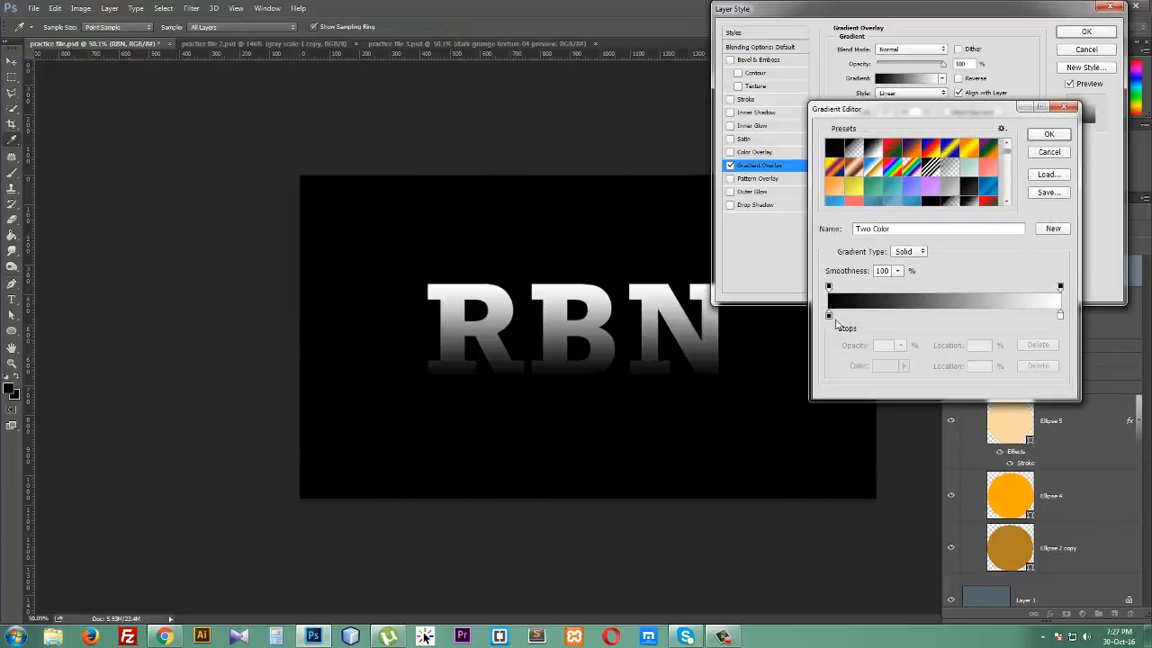
{"action": "double_click", "coordinate": [829, 316]}
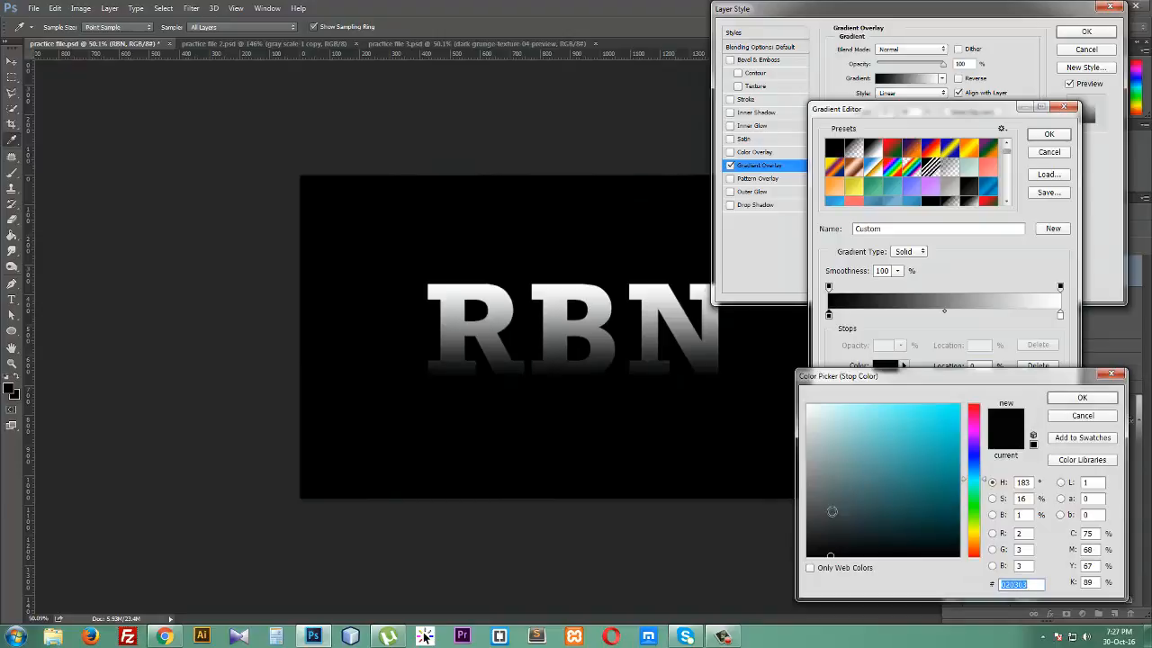
{"action": "left_click_drag", "start_coordinate": [818, 514], "coordinate": [809, 475]}
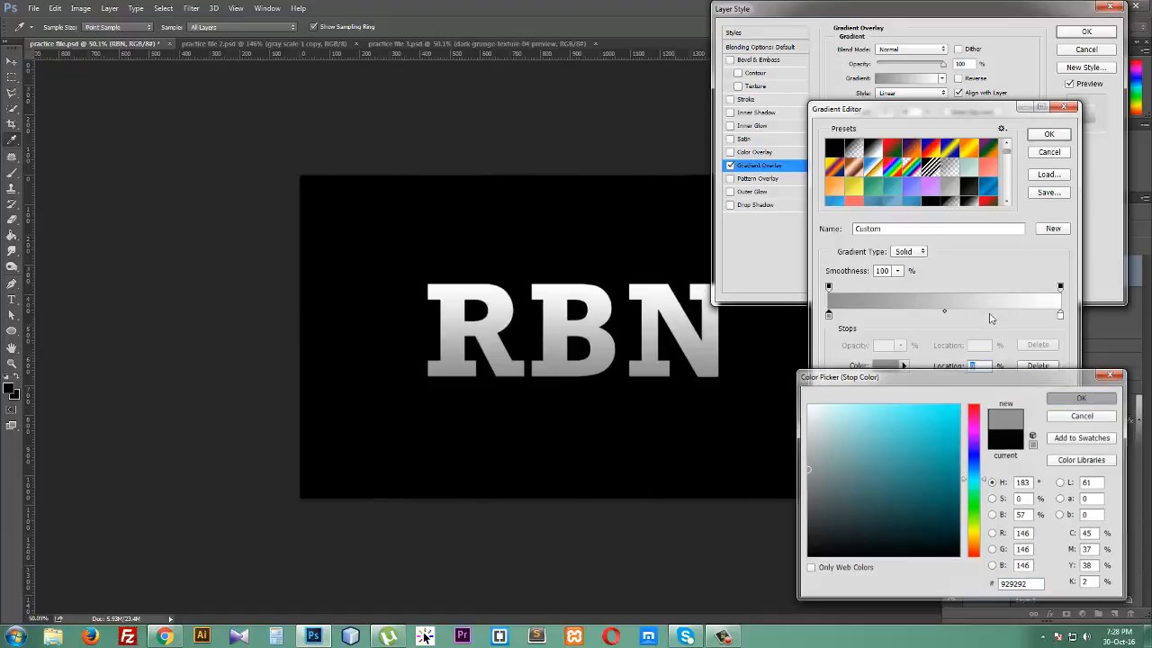
{"action": "left_click", "coordinate": [1083, 400]}
{"action": "left_click_drag", "start_coordinate": [946, 316], "coordinate": [978, 315]}
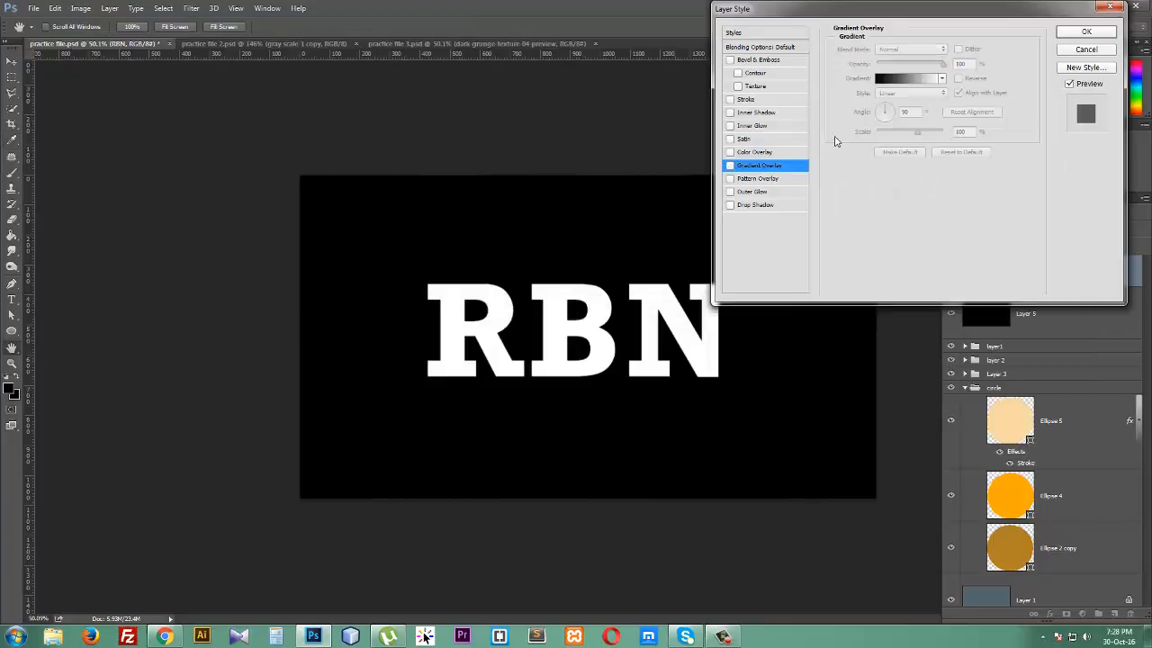
- Preview Pattern Overlay on the text and turn it off again
{"action": "left_click", "coordinate": [746, 180]}
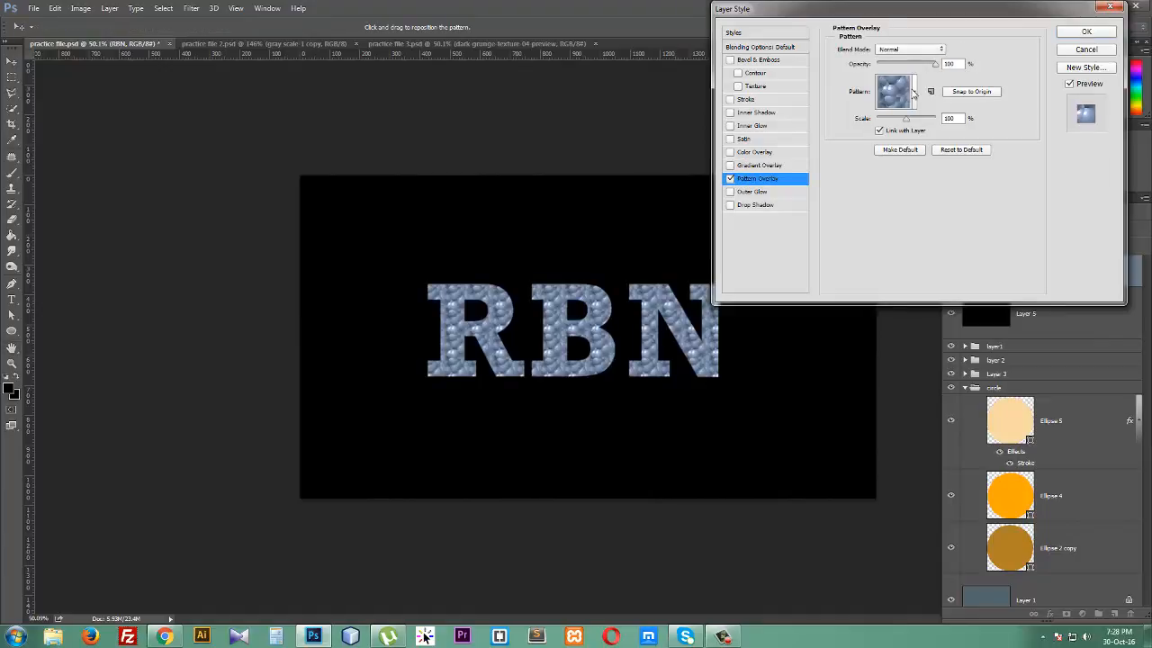
{"action": "left_click", "coordinate": [730, 179]}
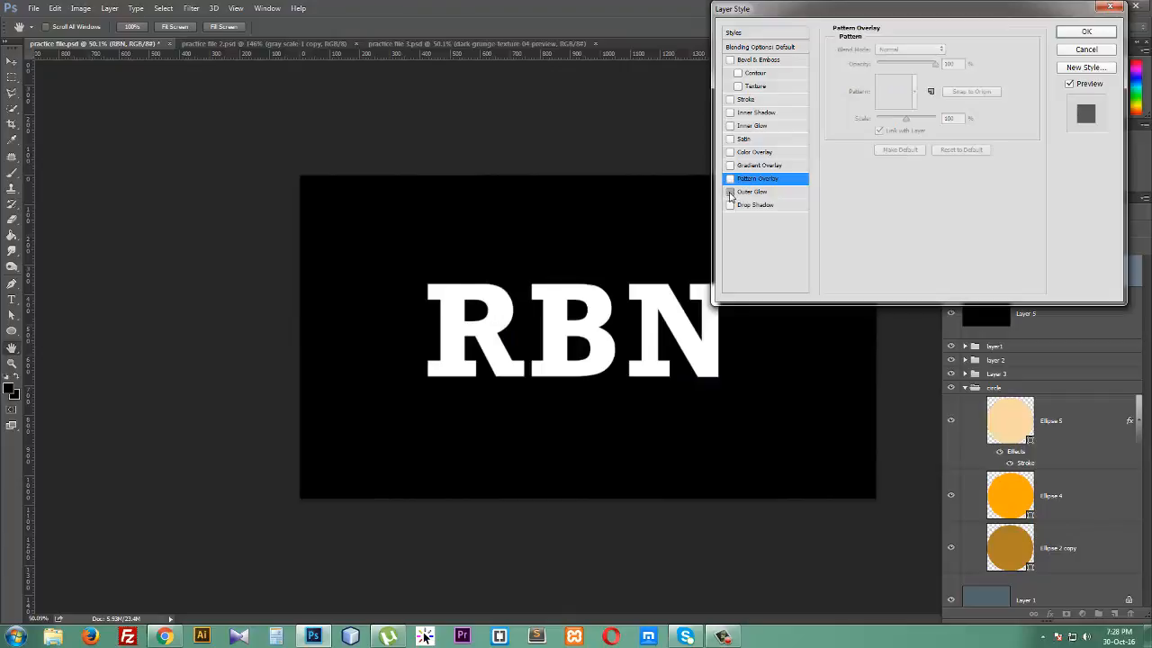
- Enable Outer Glow on the RBN text and set its glow colour to blue 009cff
{"action": "left_click", "coordinate": [731, 192]}
{"action": "left_click", "coordinate": [748, 193]}
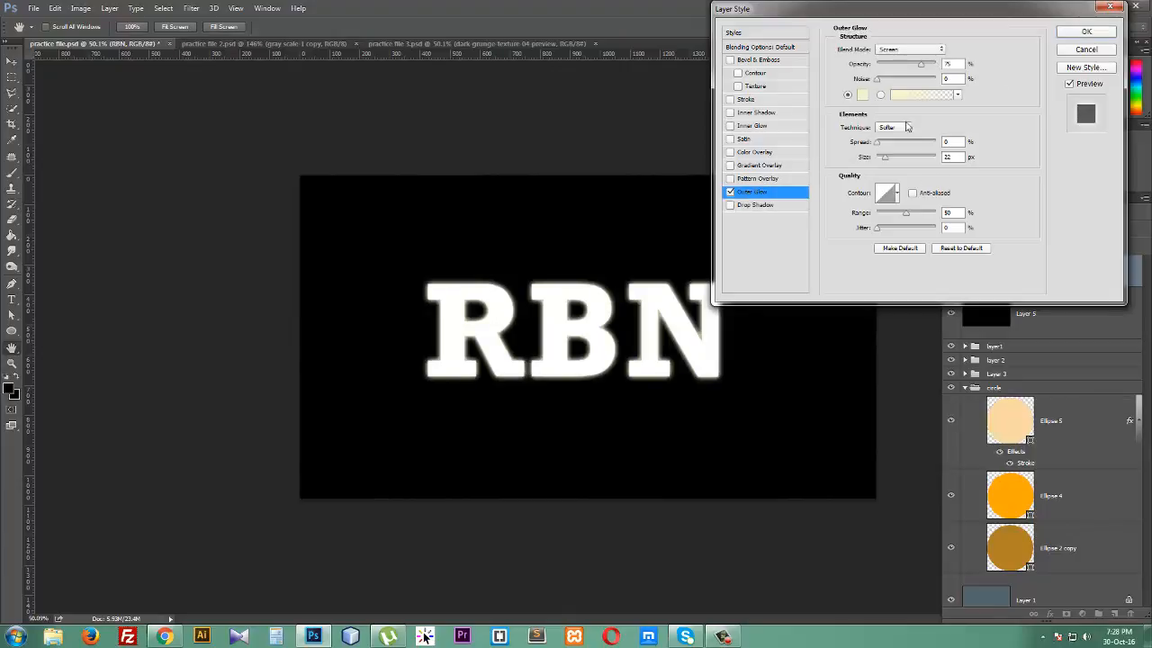
{"action": "left_click", "coordinate": [862, 95]}
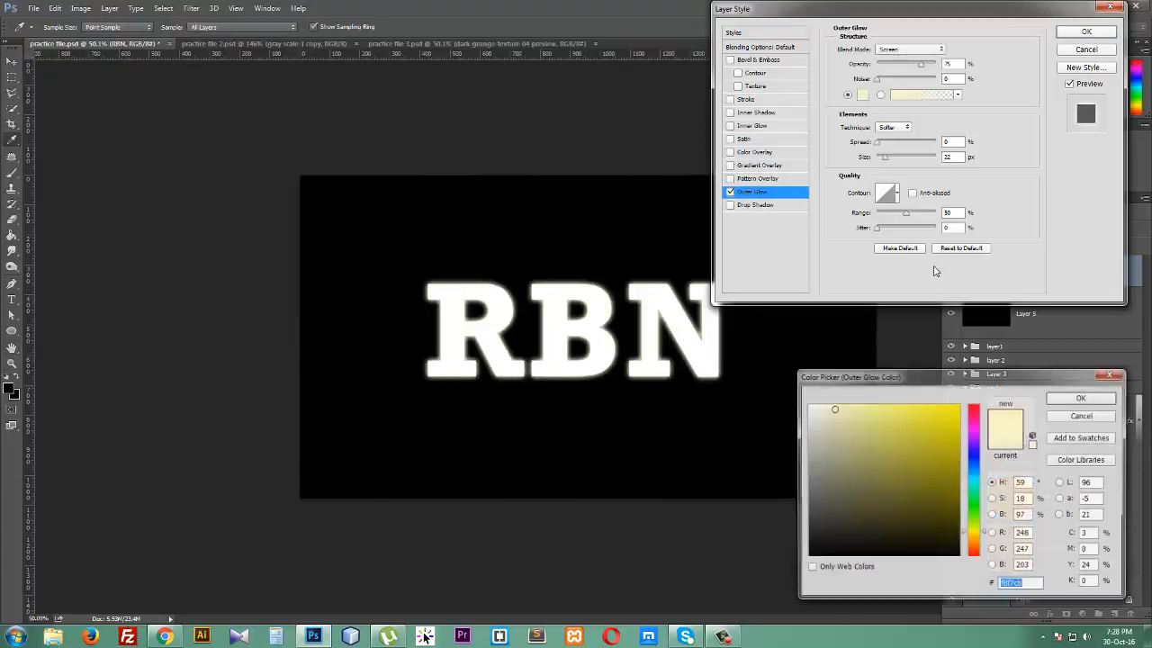
{"action": "left_click", "coordinate": [978, 470]}
{"action": "left_click_drag", "start_coordinate": [932, 434], "coordinate": [968, 403]}
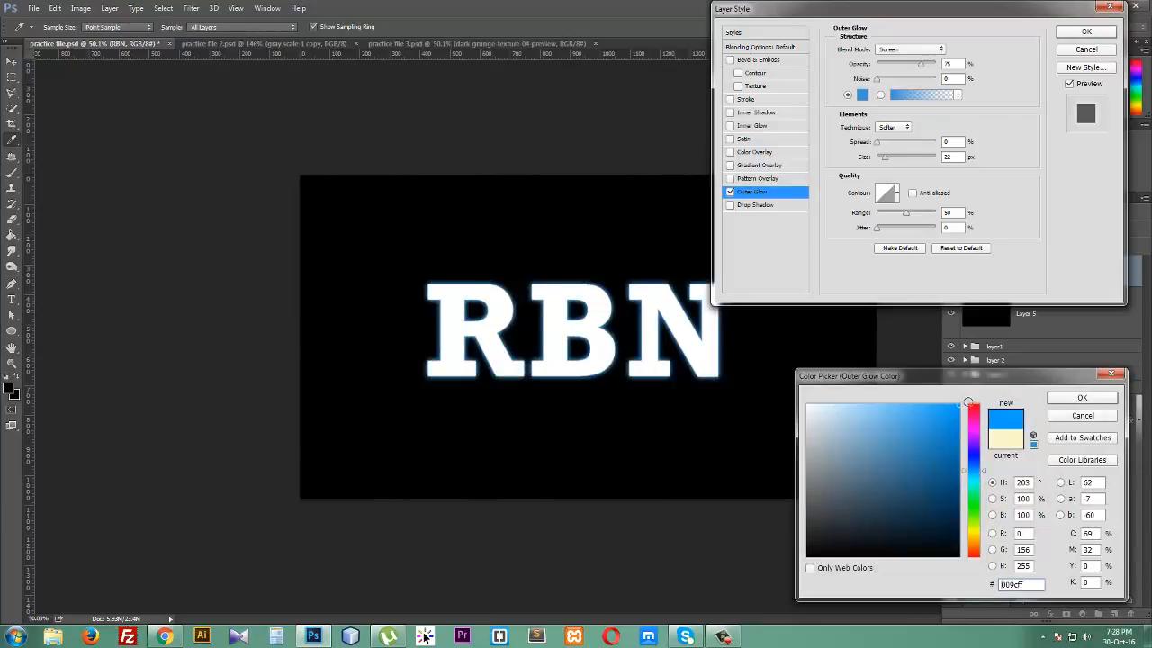
{"action": "left_click", "coordinate": [1071, 401]}
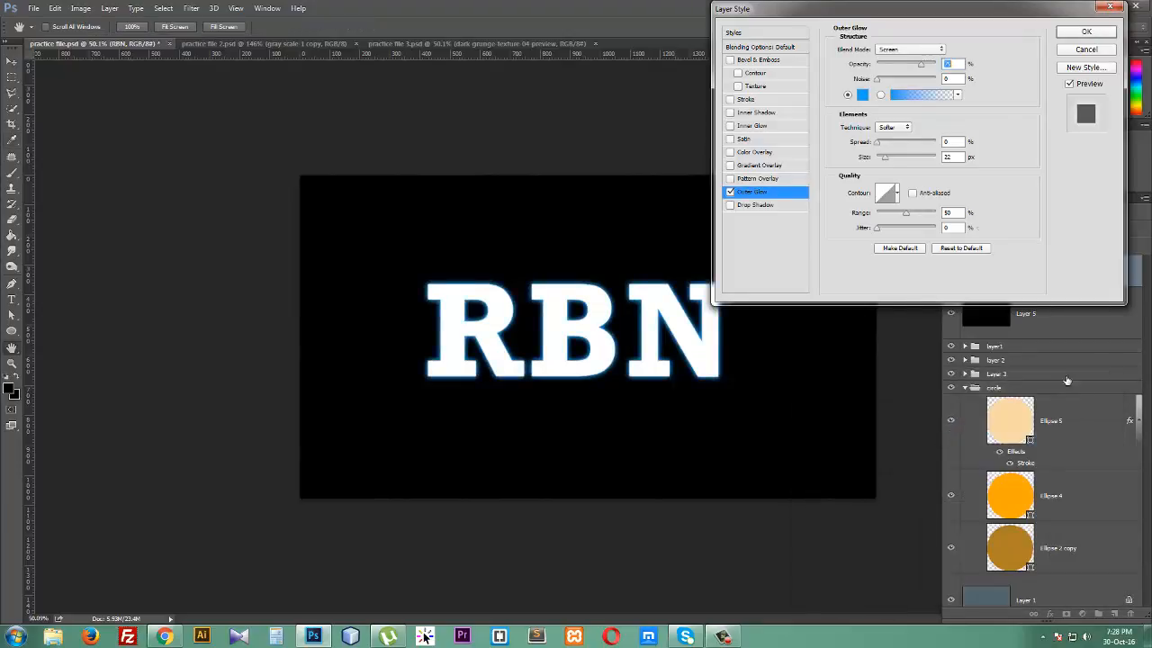
- Set the Outer Glow blend mode to Linear Light and raise its spread to 22% and size to 95 px
{"action": "left_click", "coordinate": [896, 51]}
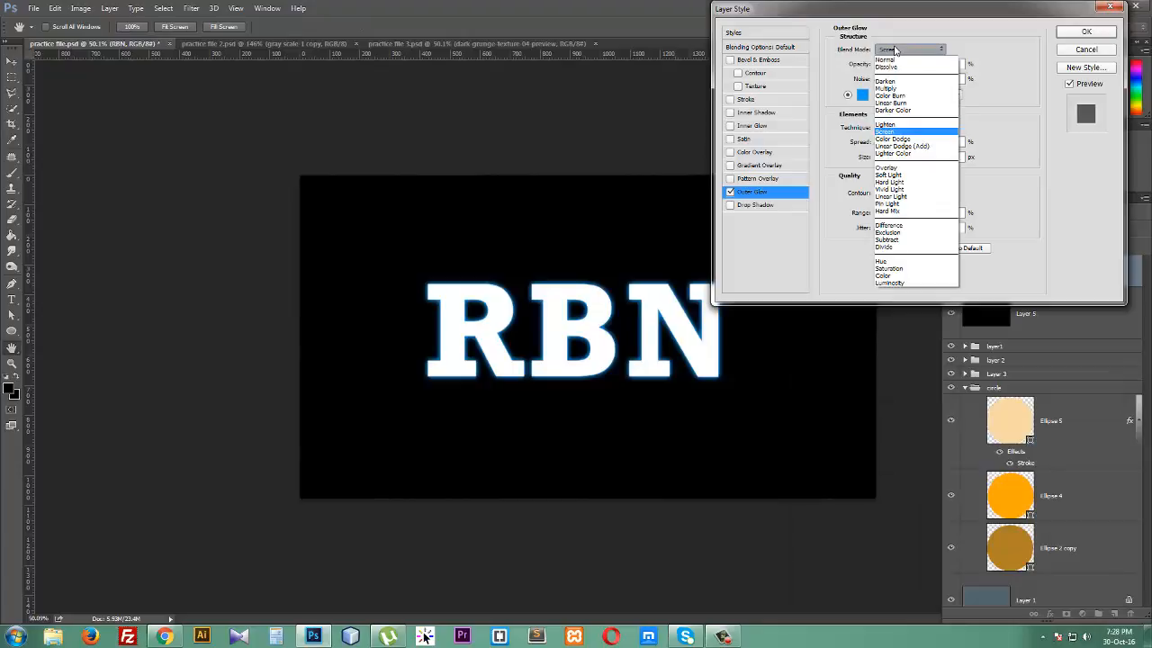
{"action": "left_click", "coordinate": [912, 198]}
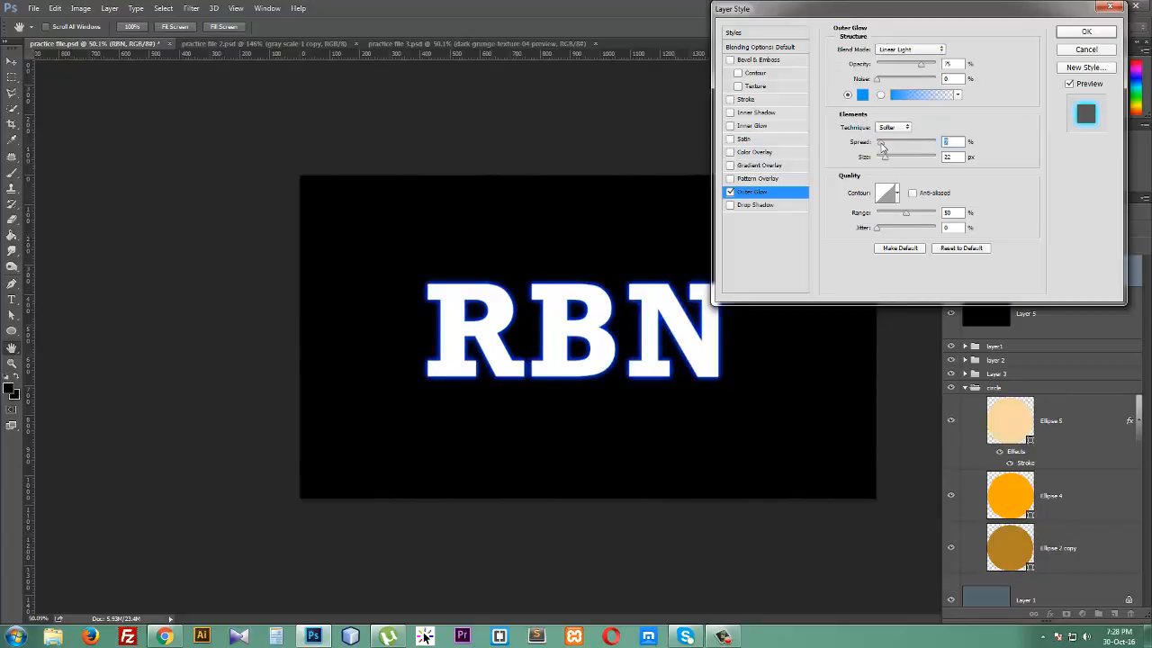
{"action": "mouse_move", "coordinate": [884, 146]}
{"action": "left_mouse_down"}
{"action": "mouse_move", "coordinate": [902, 162]}
{"action": "mouse_move", "coordinate": [892, 151]}
{"action": "left_mouse_up"}
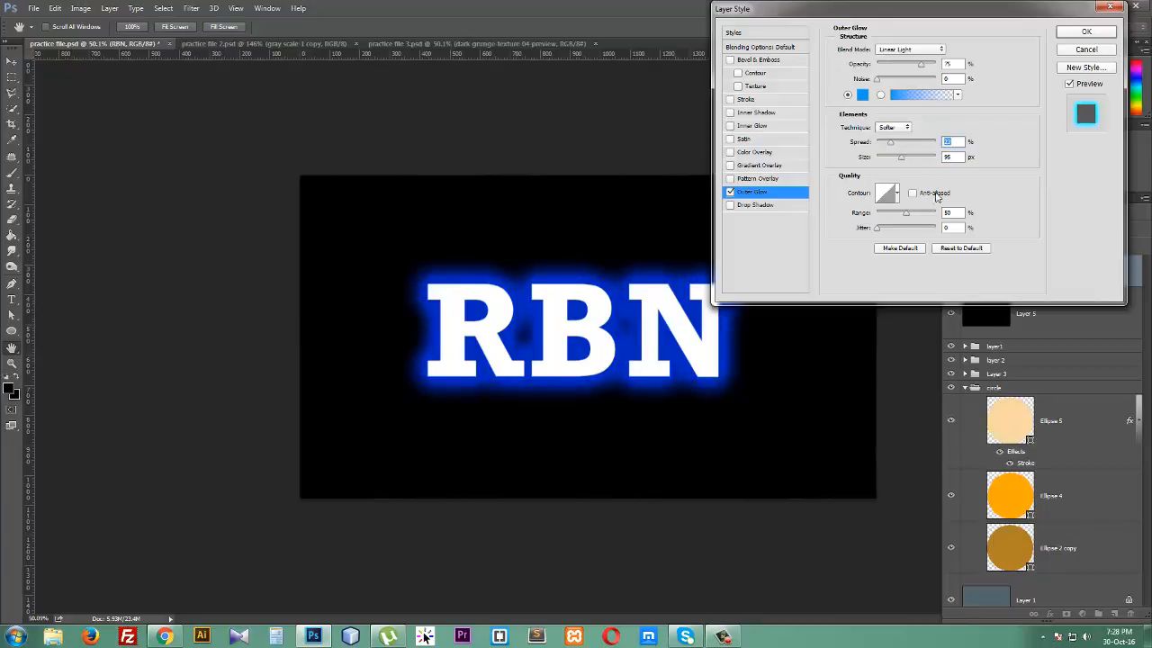
- Toggle Outer Glow off, preview Drop Shadow, and cancel the Layer Style dialog
{"action": "left_click", "coordinate": [731, 193]}
{"action": "left_click", "coordinate": [730, 192]}
{"action": "left_click", "coordinate": [730, 193]}
{"action": "left_click", "coordinate": [730, 193]}
{"action": "left_click", "coordinate": [730, 192]}
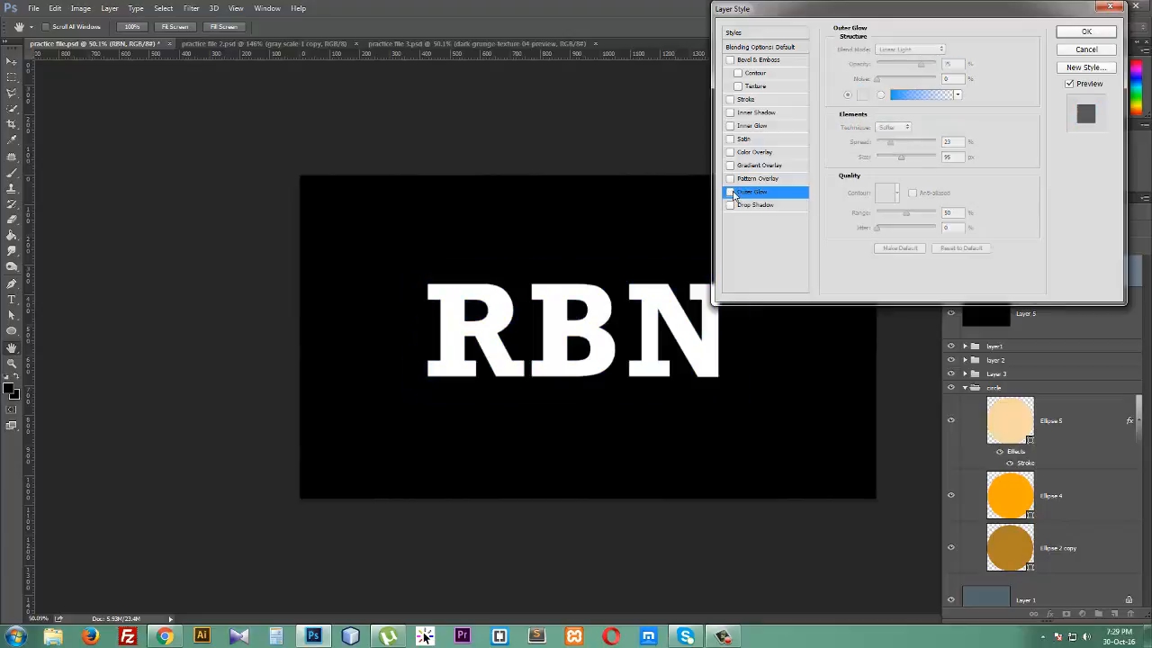
{"action": "left_click", "coordinate": [749, 206]}
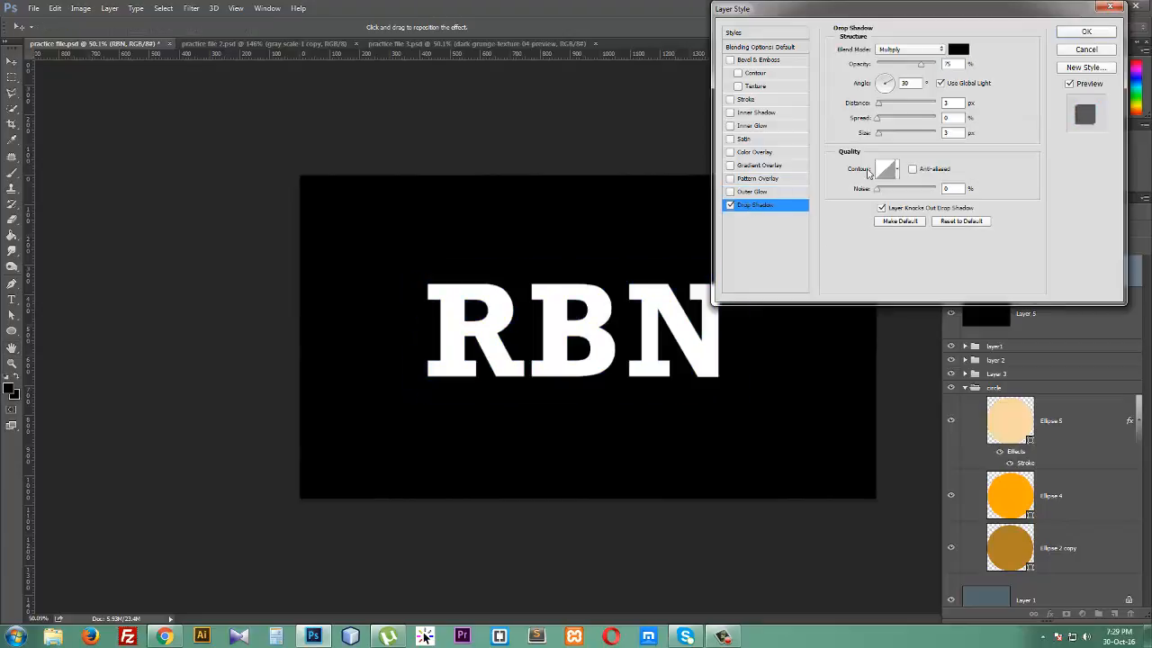
{"action": "left_click", "coordinate": [1111, 51]}
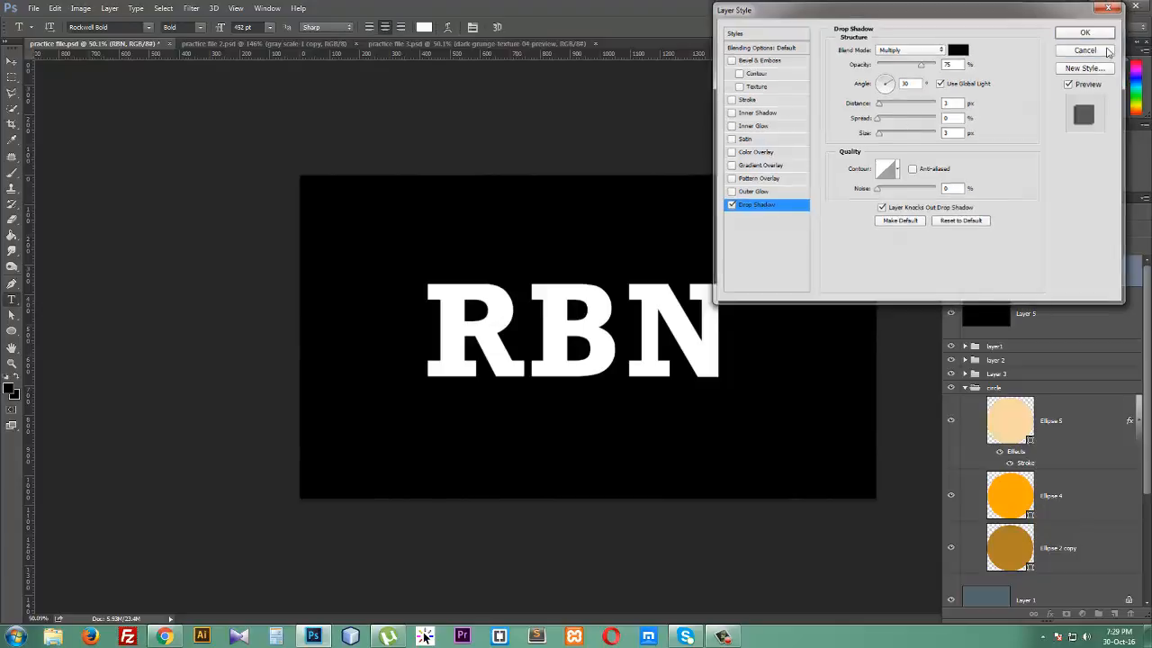
- Add a new layer above Layer 5 and select the whole canvas with the rectangular marquee
{"action": "left_click", "coordinate": [1056, 314]}
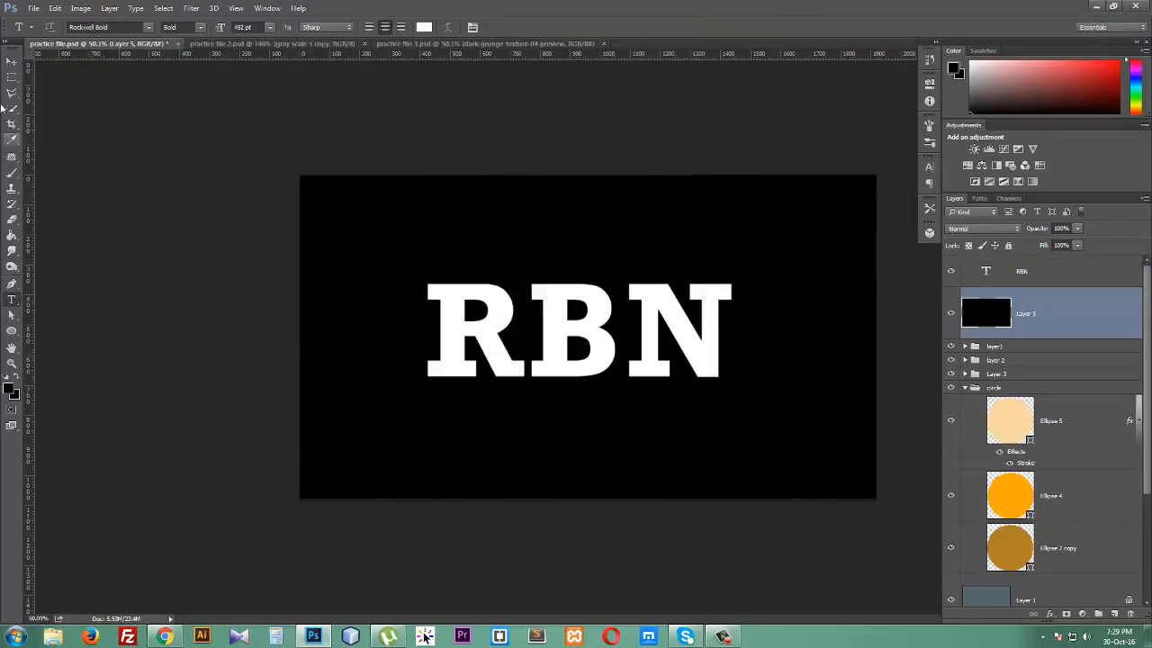
{"action": "left_click", "coordinate": [1115, 614]}
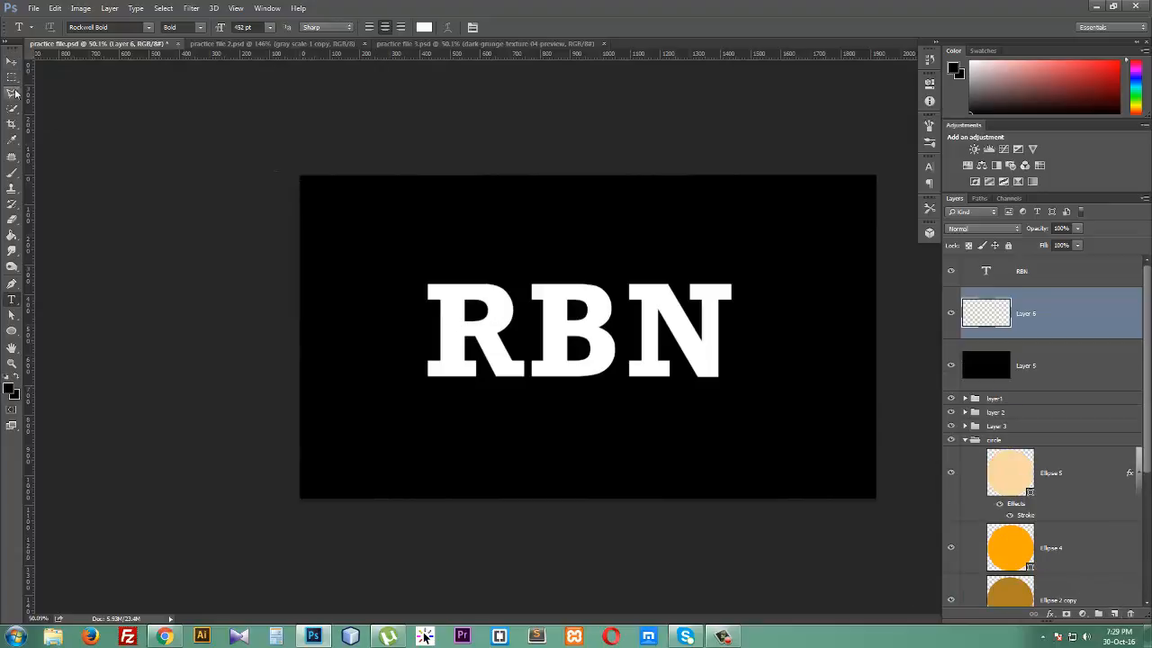
{"action": "left_click", "coordinate": [12, 77]}
{"action": "left_click_drag", "start_coordinate": [294, 178], "coordinate": [918, 490]}
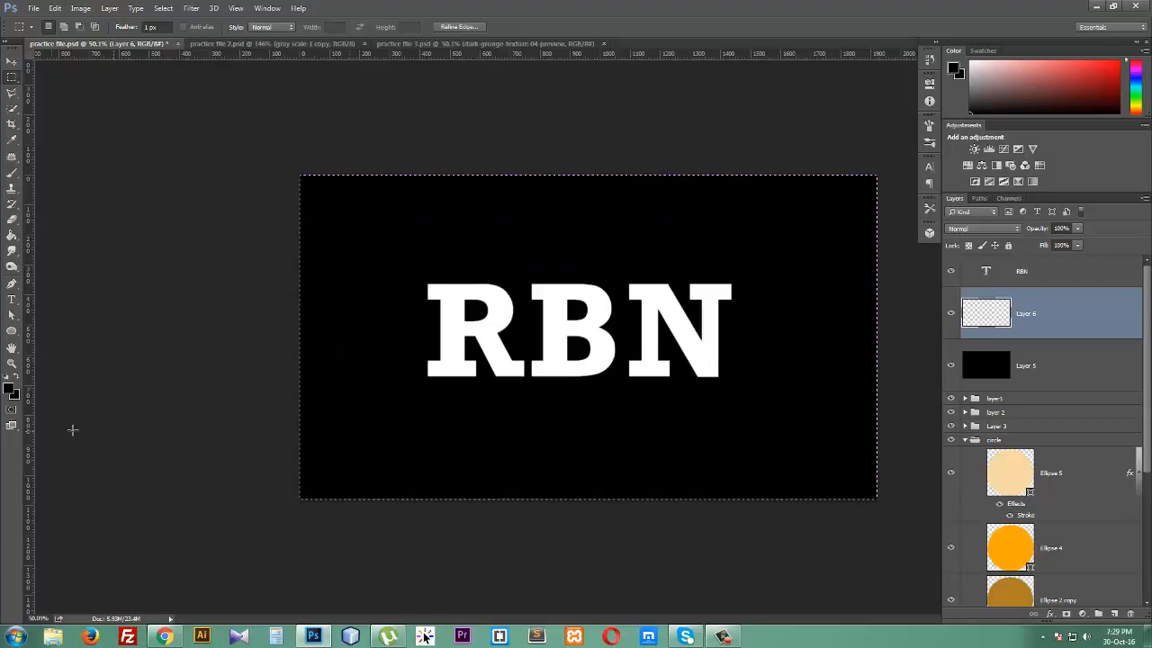
- Fill the selection on the new layer with light cyan affff6 and deselect
{"action": "left_click", "coordinate": [10, 391]}
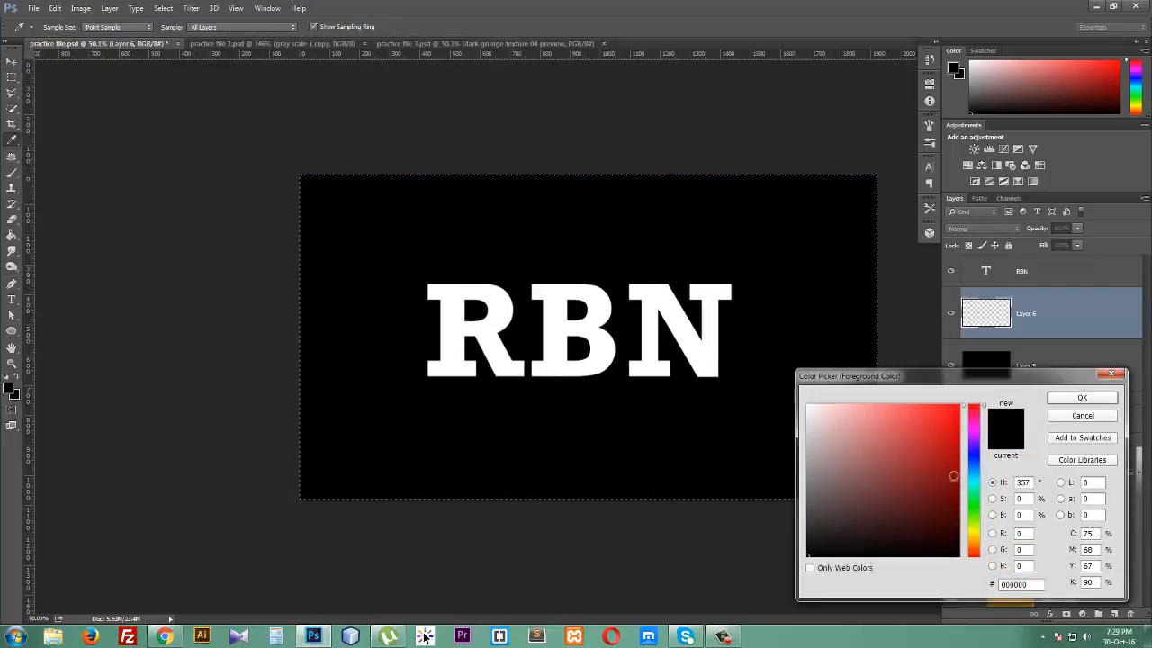
{"action": "left_click", "coordinate": [974, 483]}
{"action": "left_click", "coordinate": [878, 428]}
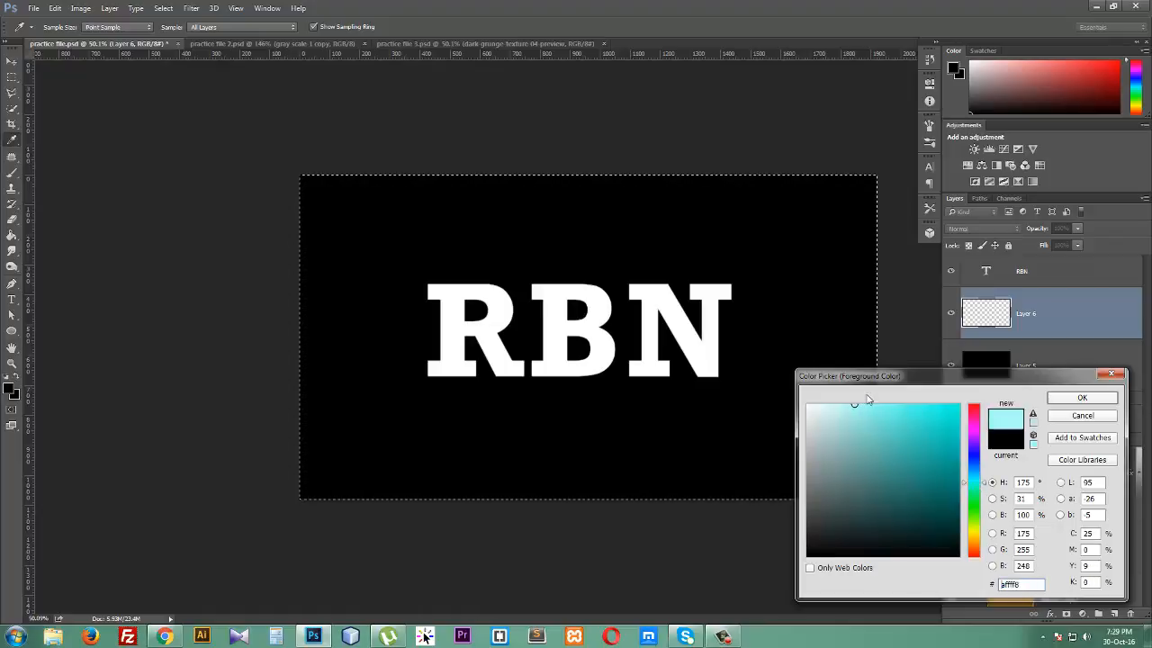
{"action": "left_click", "coordinate": [1081, 399]}
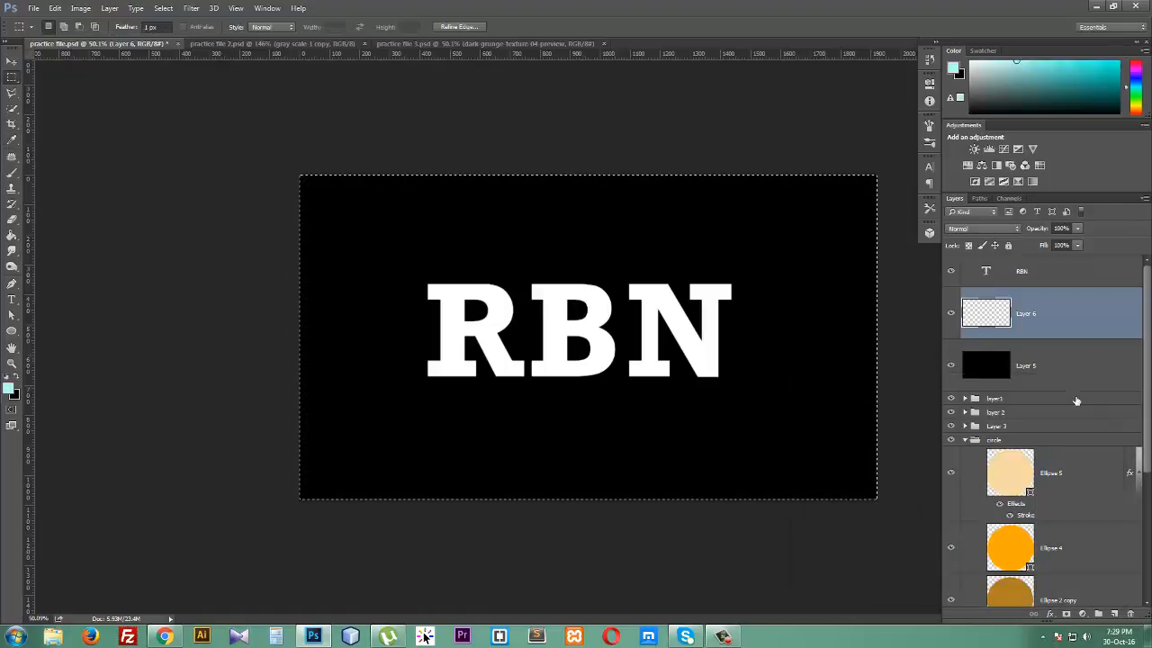
{"action": "left_click", "coordinate": [11, 236]}
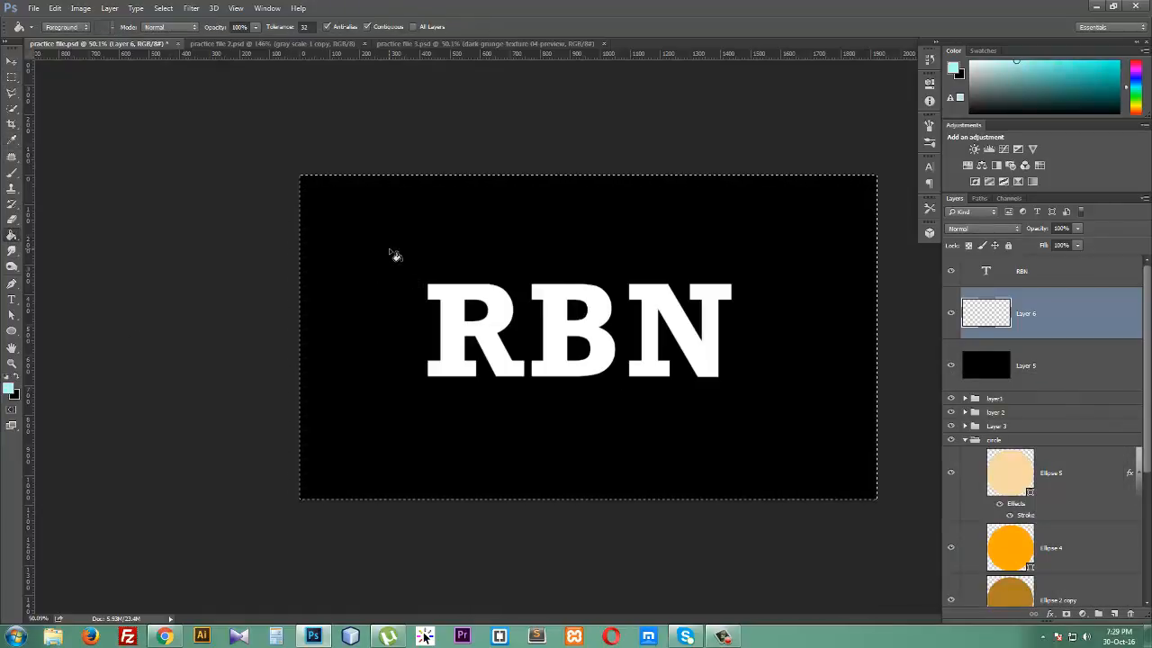
{"action": "left_click", "coordinate": [394, 254]}
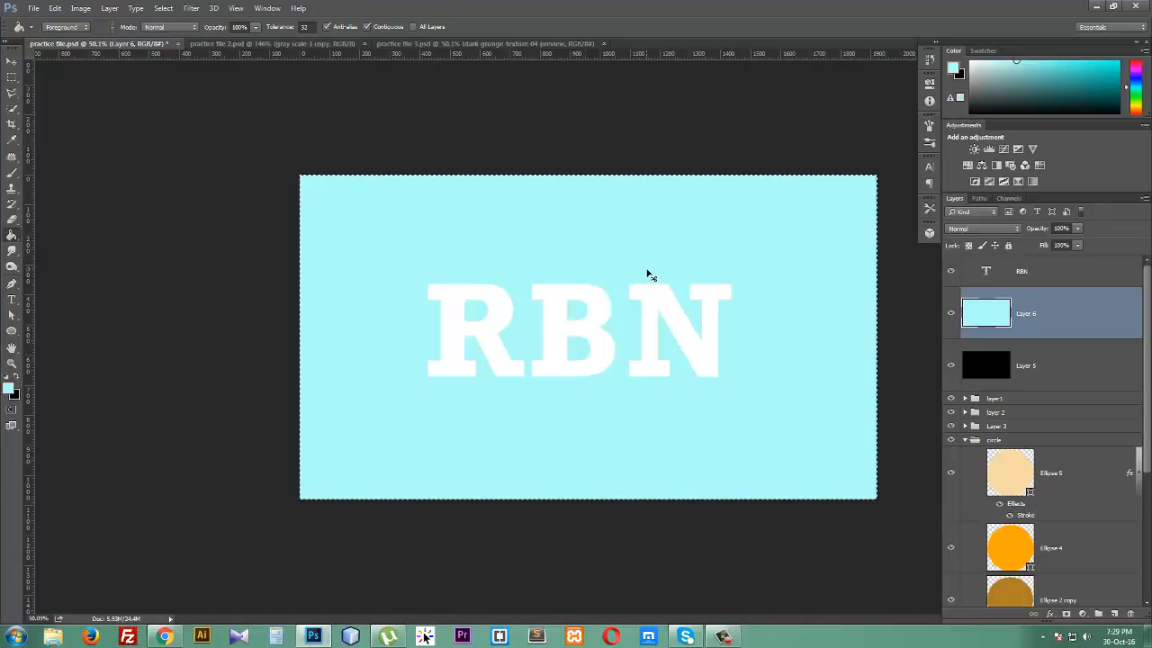
{"action": "key", "text": "ctrl+d"}
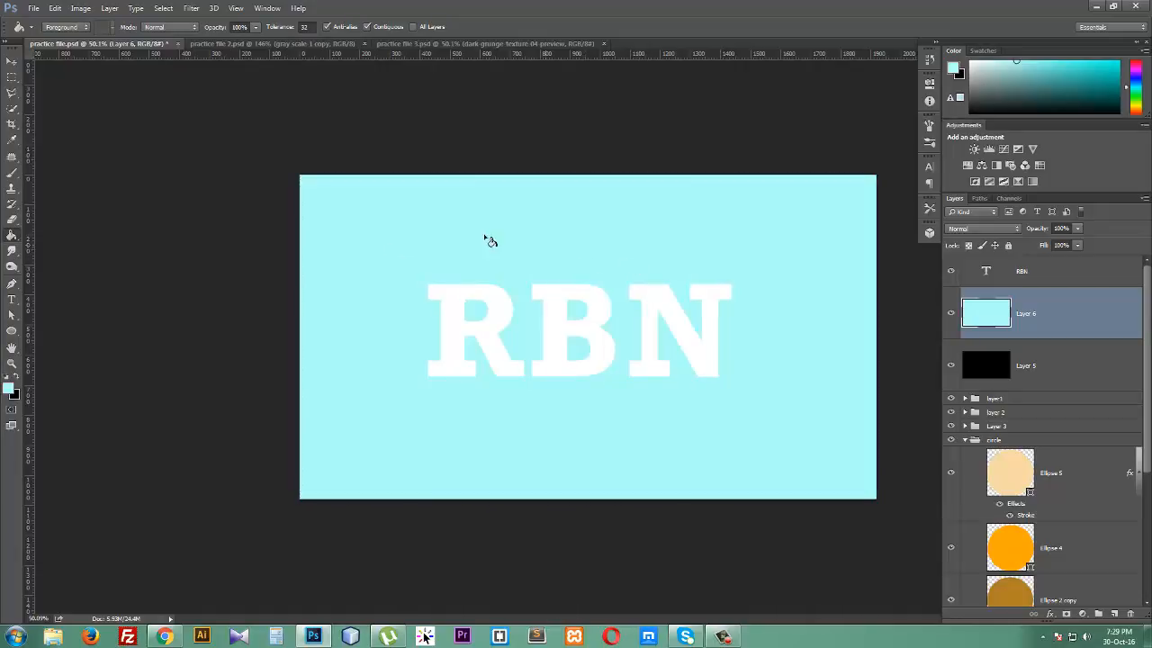
- Open the RBN text layer's style and preview a Drop Shadow with 32 px distance and 9% spread
{"action": "left_click", "coordinate": [9, 62]}
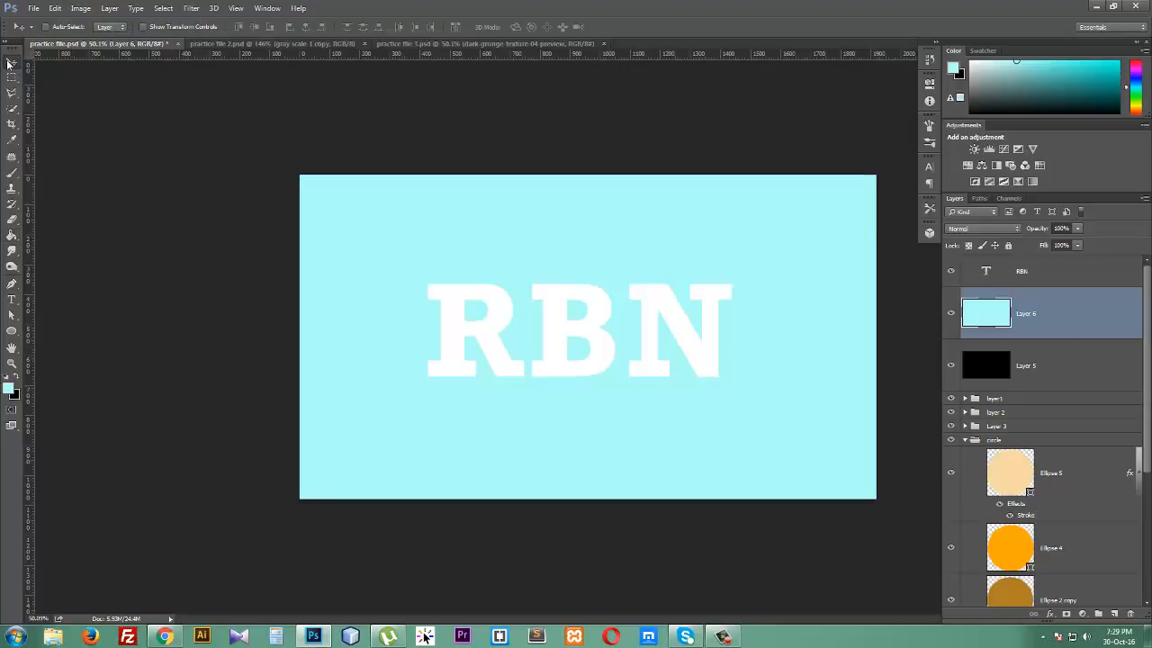
{"action": "left_click", "coordinate": [1042, 275]}
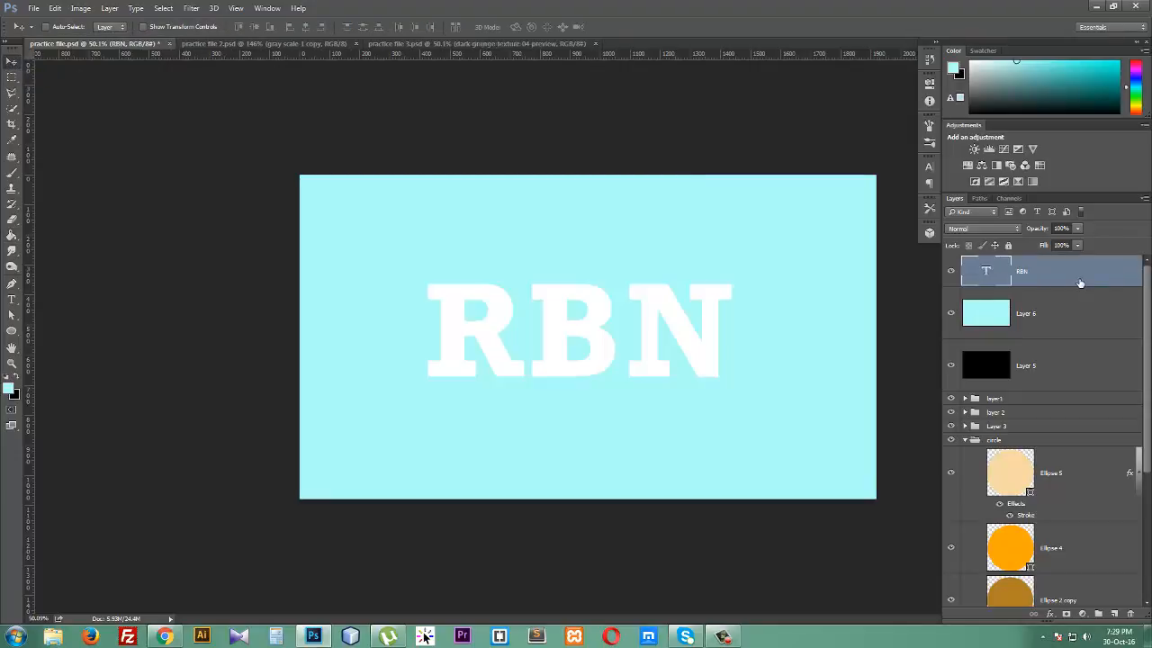
{"action": "double_click", "coordinate": [1083, 282]}
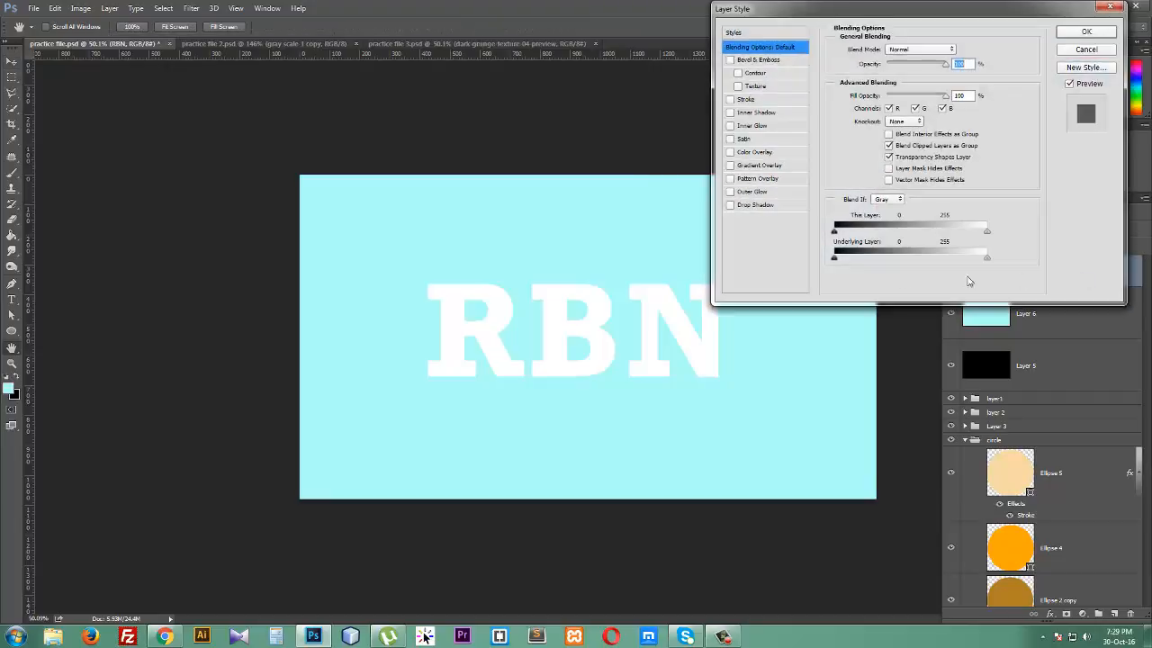
{"action": "left_click", "coordinate": [755, 206]}
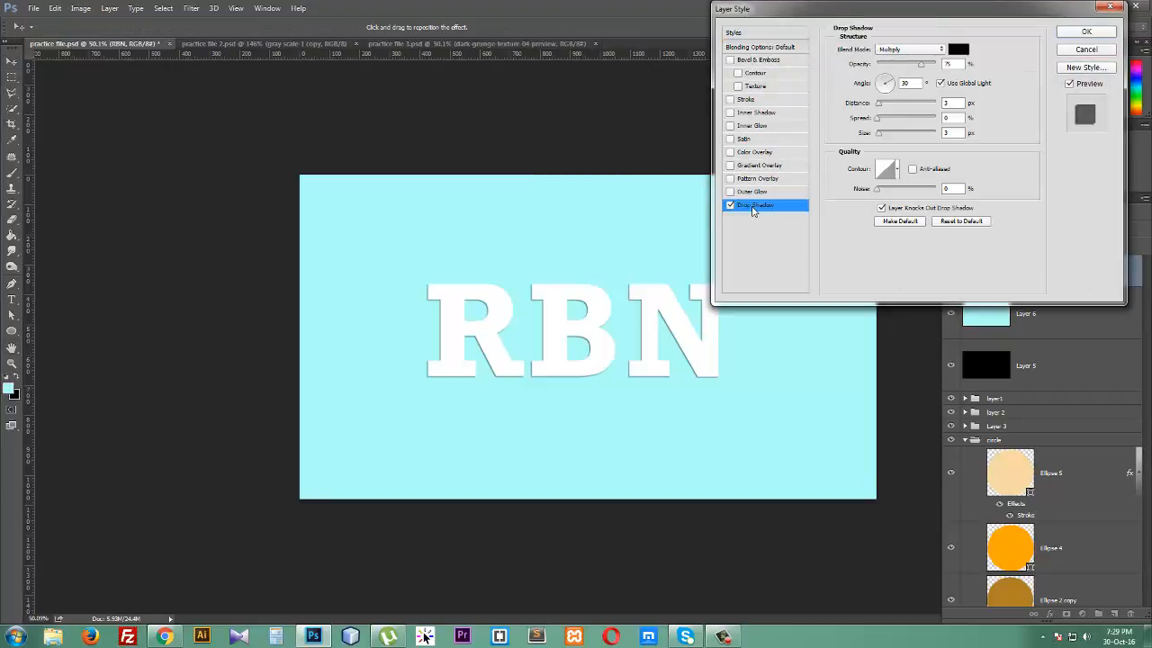
{"action": "left_click_drag", "start_coordinate": [881, 105], "coordinate": [886, 105]}
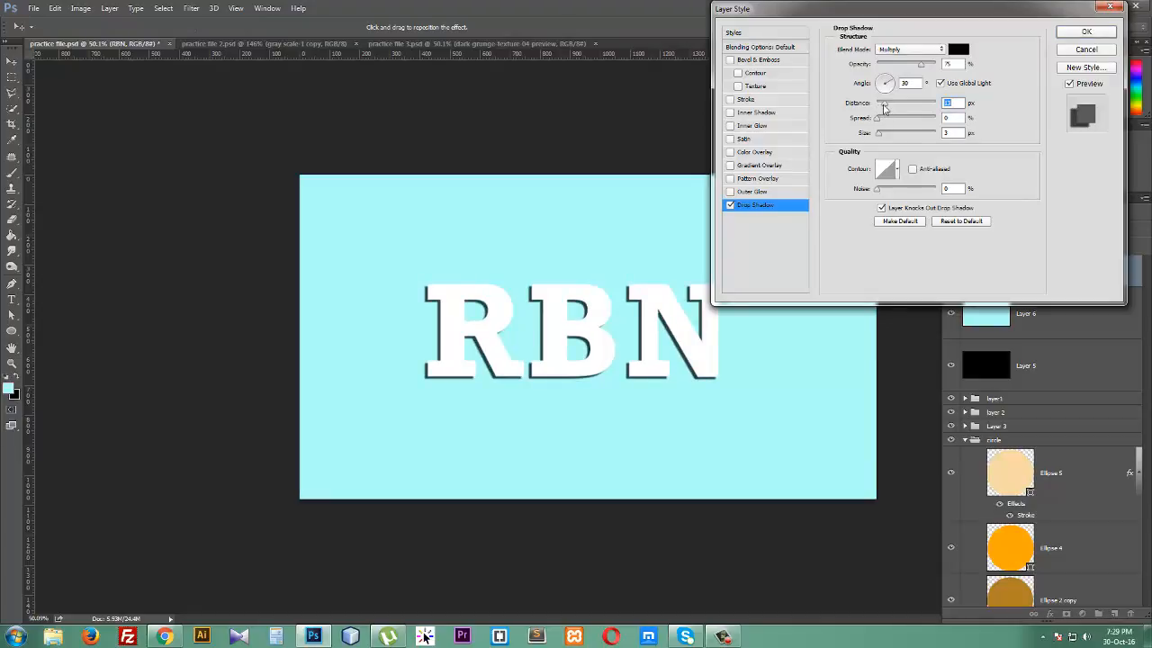
{"action": "mouse_move", "coordinate": [884, 107]}
{"action": "left_mouse_down"}
{"action": "mouse_move", "coordinate": [901, 107]}
{"action": "mouse_move", "coordinate": [884, 108]}
{"action": "left_mouse_up"}
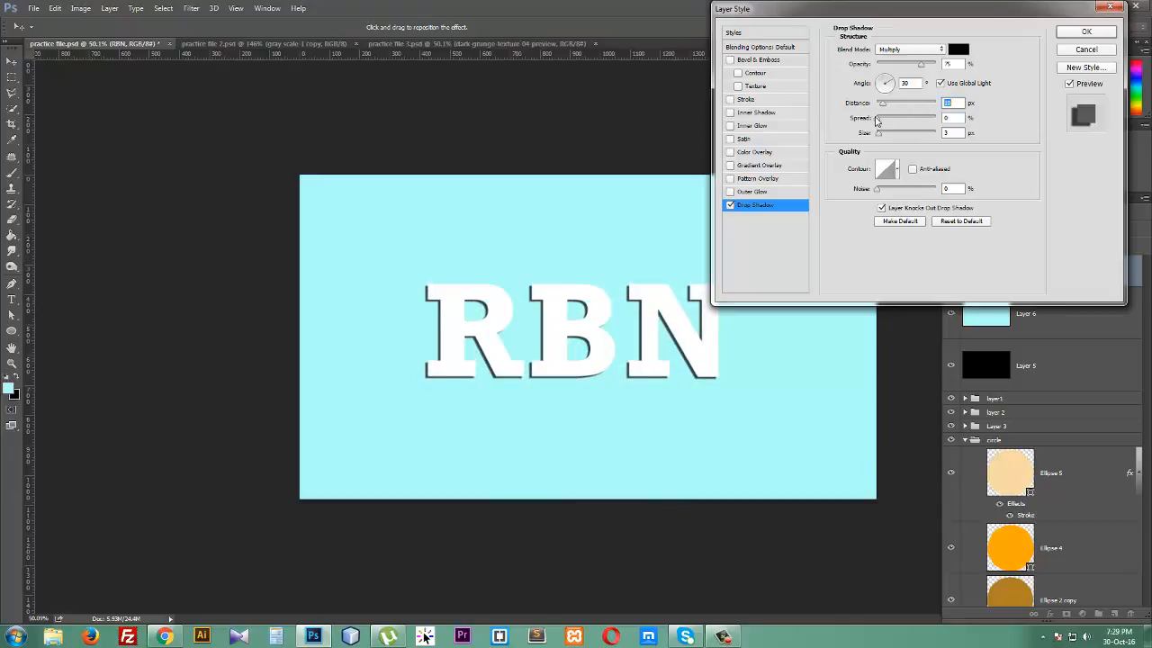
{"action": "mouse_move", "coordinate": [878, 123]}
{"action": "left_mouse_down"}
{"action": "mouse_move", "coordinate": [914, 123]}
{"action": "mouse_move", "coordinate": [886, 121]}
{"action": "mouse_move", "coordinate": [884, 109]}
{"action": "mouse_move", "coordinate": [897, 108]}
{"action": "mouse_move", "coordinate": [892, 123]}
{"action": "mouse_move", "coordinate": [921, 124]}
{"action": "mouse_move", "coordinate": [881, 124]}
{"action": "mouse_move", "coordinate": [889, 138]}
{"action": "mouse_move", "coordinate": [894, 121]}
{"action": "mouse_move", "coordinate": [882, 120]}
{"action": "mouse_move", "coordinate": [889, 135]}
{"action": "left_mouse_up"}
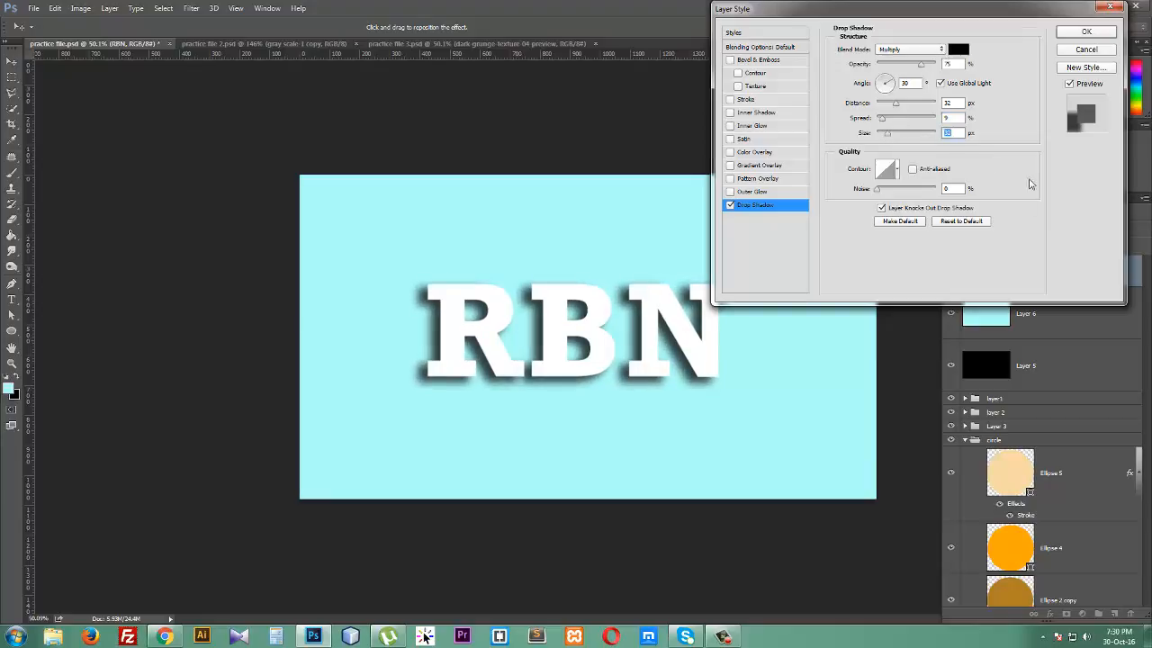
{"action": "left_click", "coordinate": [730, 205]}
{"action": "left_click", "coordinate": [730, 205]}
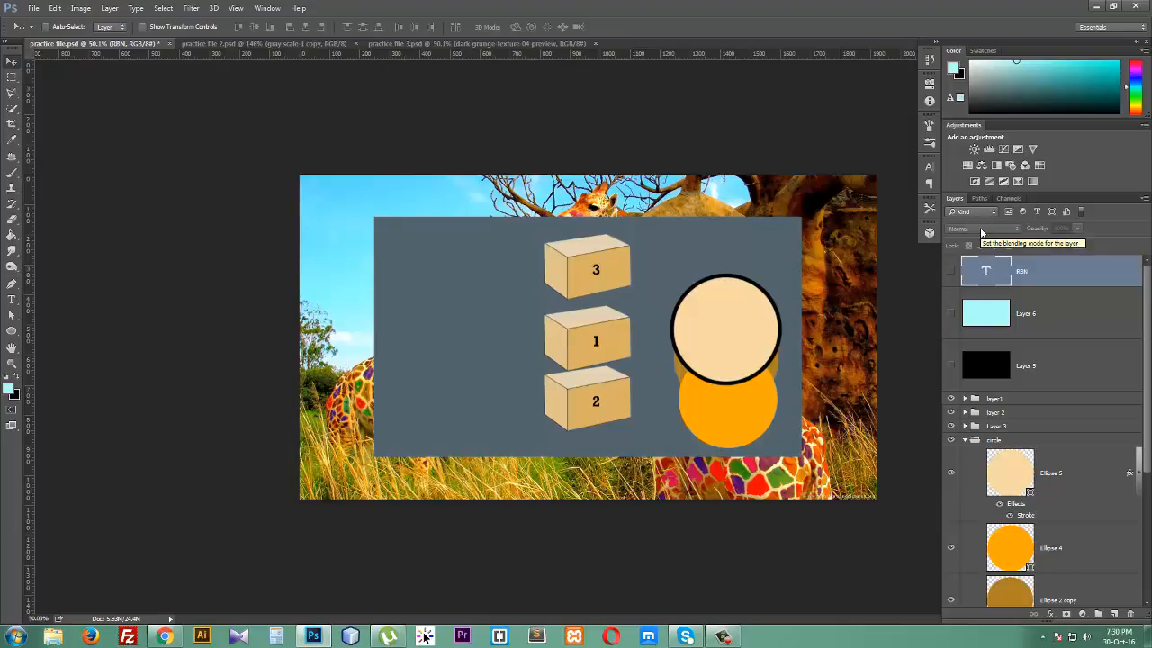
- Switch to practice file 2.psd and select the gray scale 1 copy layer
{"action": "left_click", "coordinate": [1063, 316]}
{"action": "left_click", "coordinate": [263, 44]}
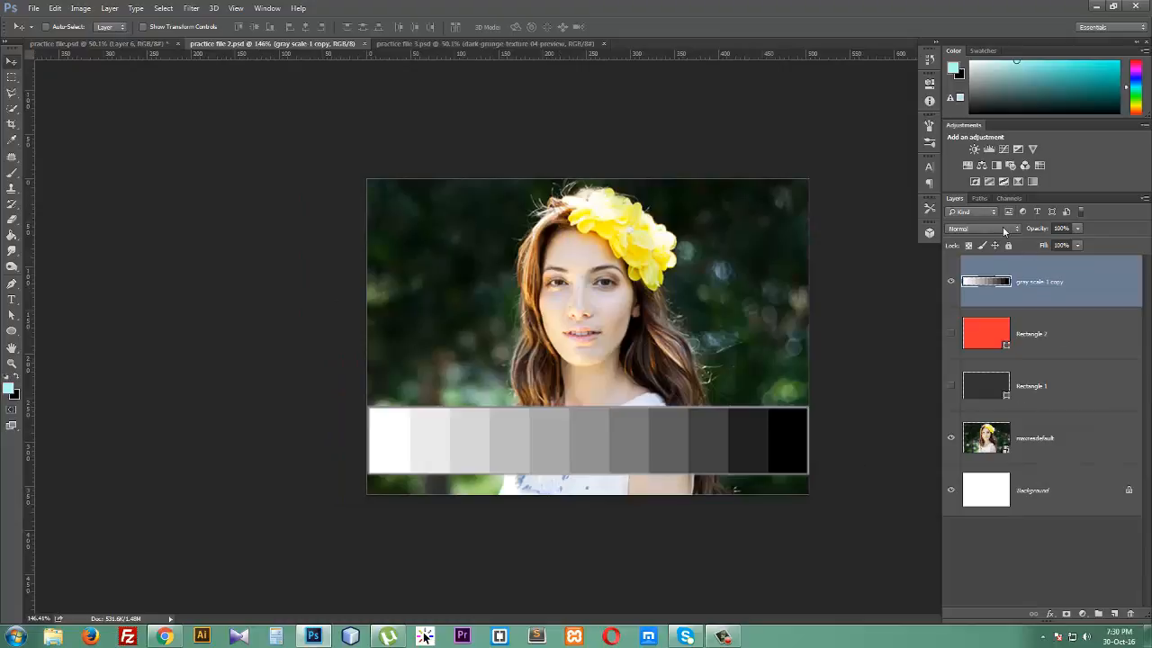
{"action": "left_click", "coordinate": [1045, 441]}
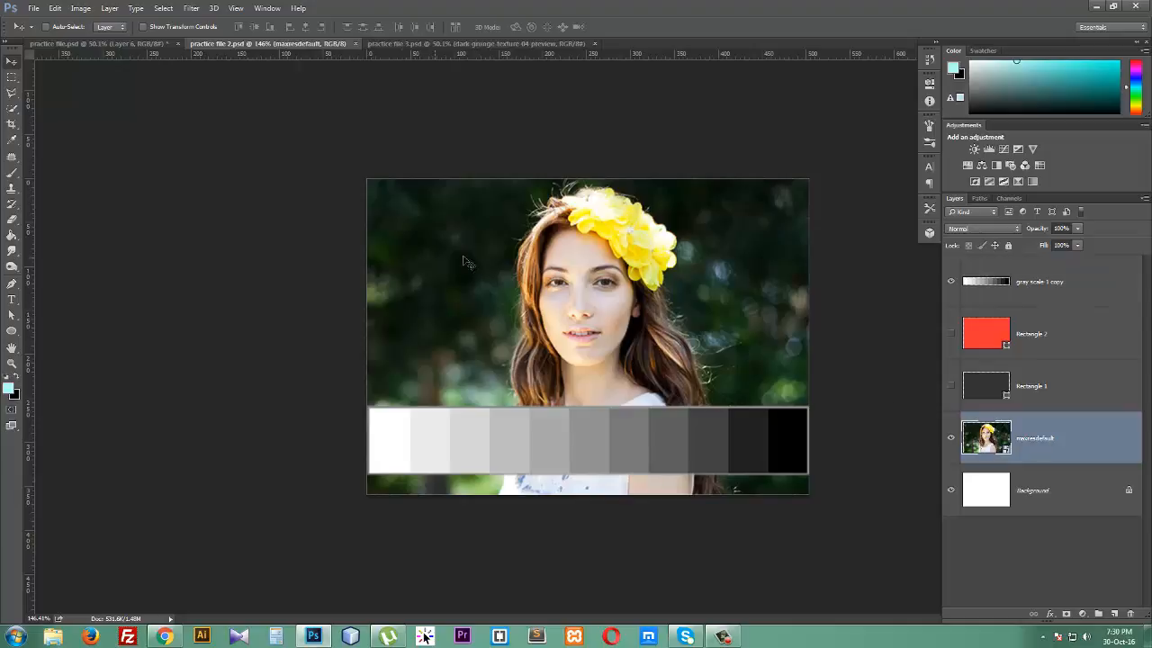
{"action": "left_click", "coordinate": [1040, 290]}
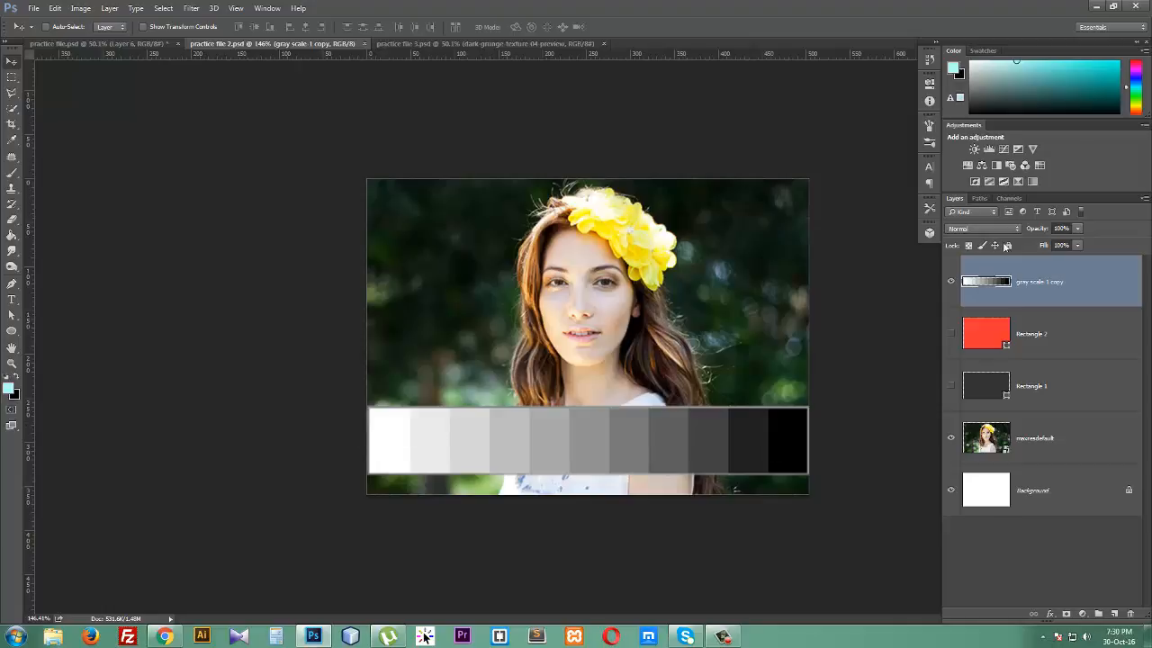
- Set the gray scale 1 copy layer's blend mode to Darken
{"action": "left_click", "coordinate": [995, 231]}
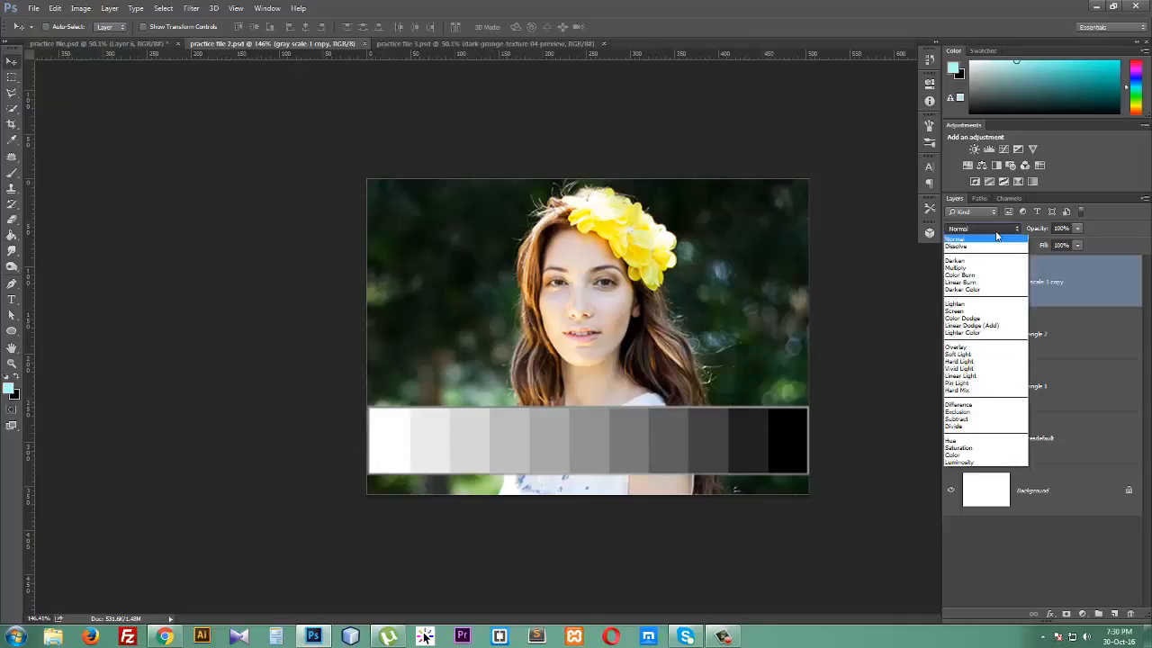
{"action": "left_click", "coordinate": [995, 231]}
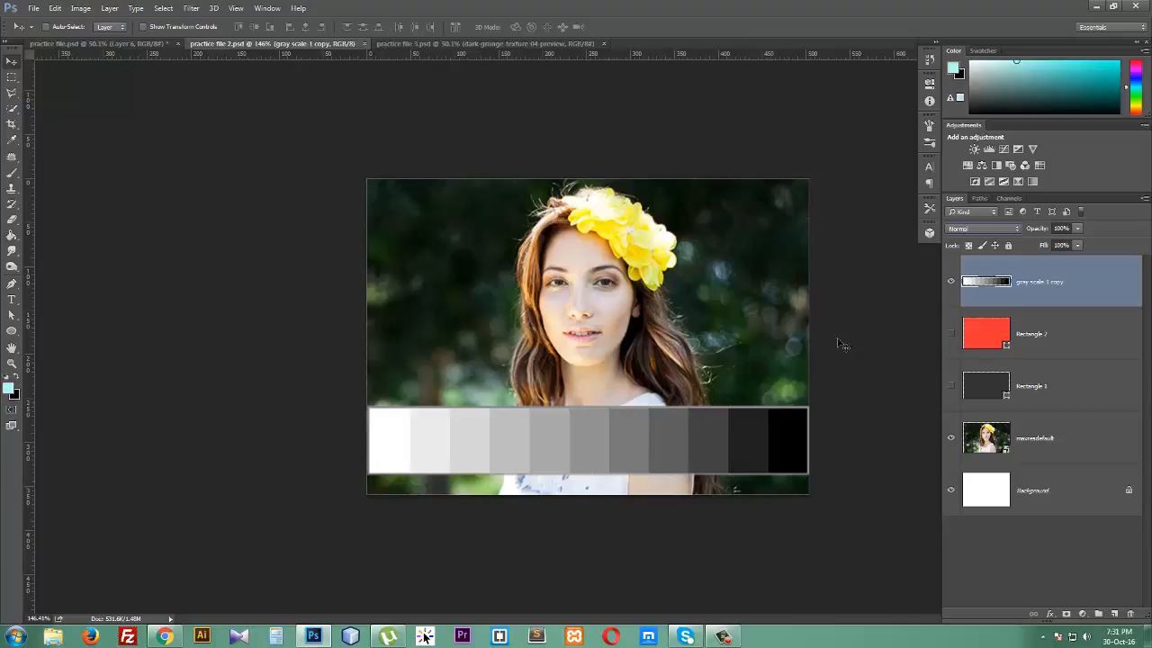
{"action": "left_click", "coordinate": [1010, 230]}
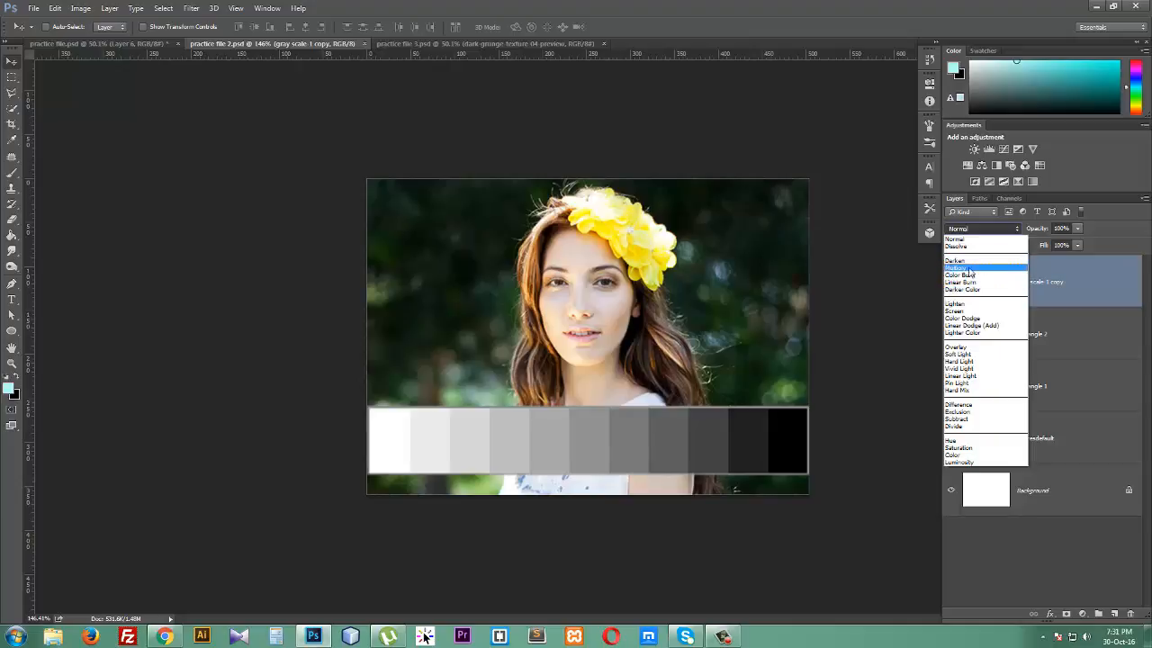
{"action": "left_click", "coordinate": [975, 232]}
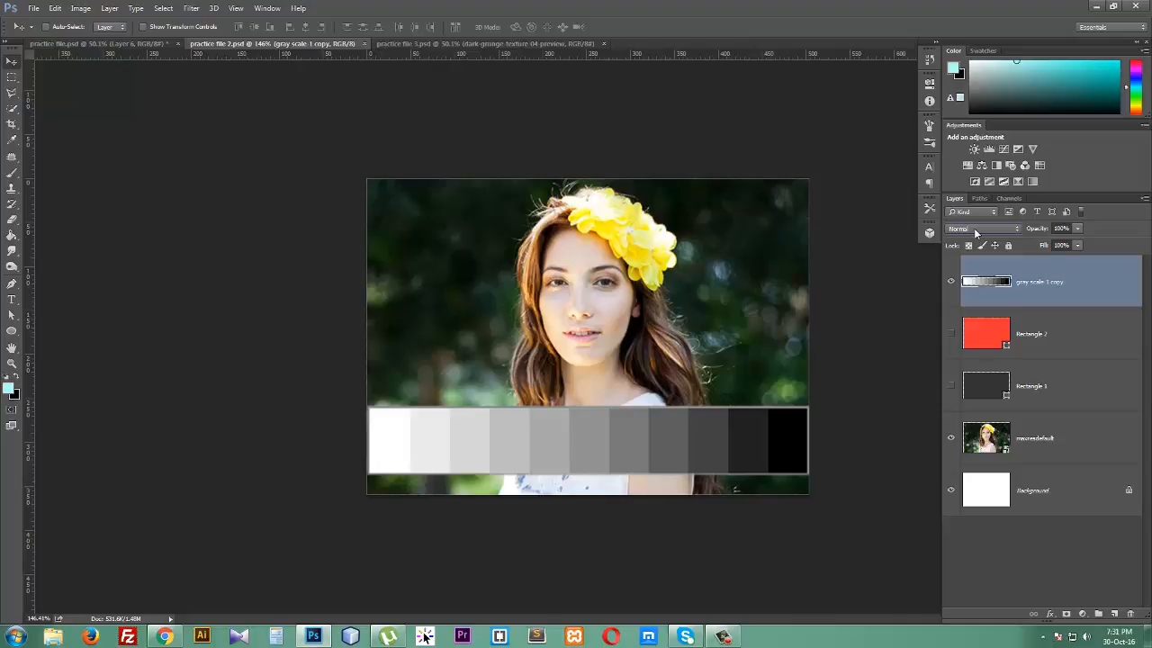
{"action": "left_click", "coordinate": [975, 232]}
{"action": "left_click", "coordinate": [977, 263]}
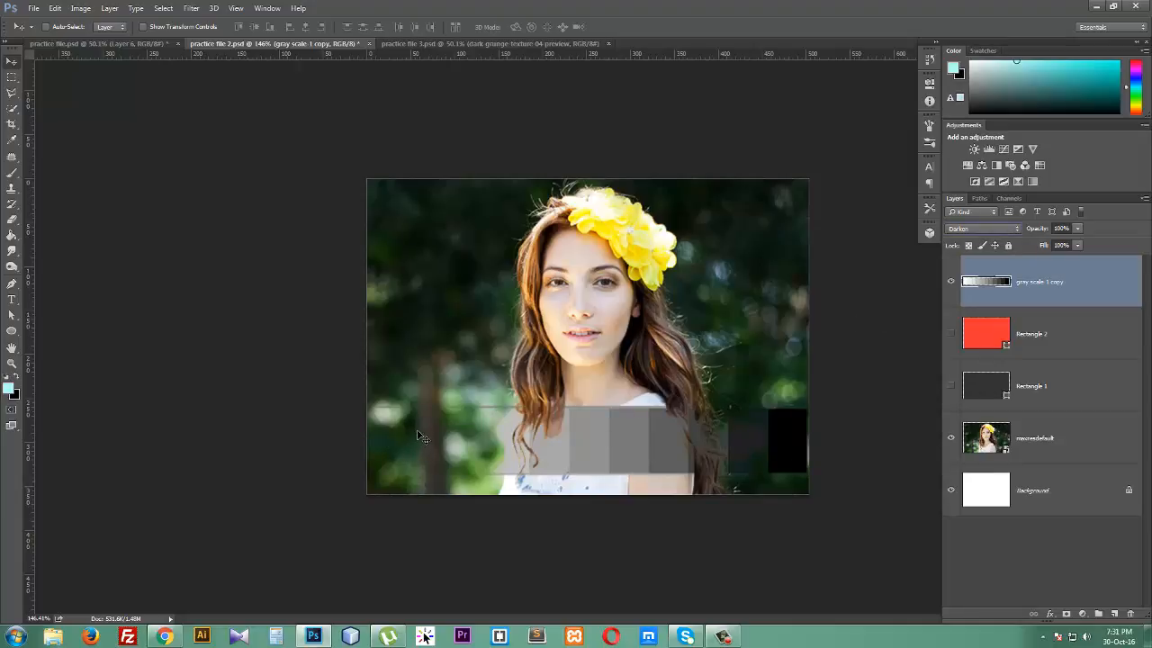
- Set the gray scale 1 copy layer's blend mode back to Normal
{"action": "left_click", "coordinate": [982, 231]}
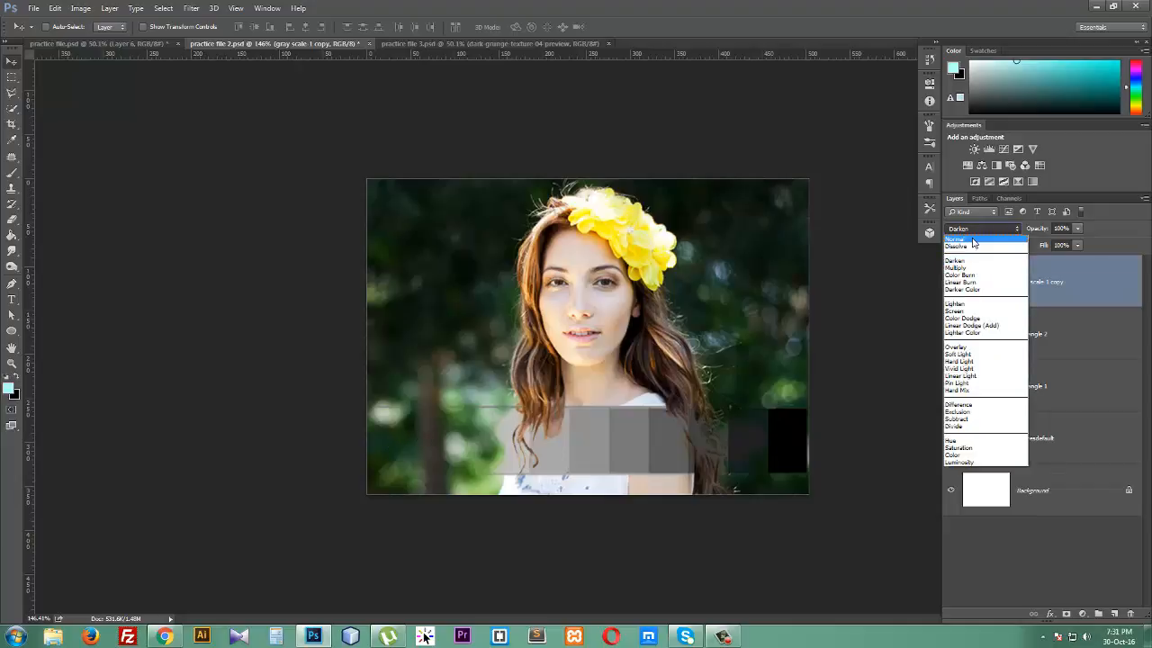
{"action": "left_click", "coordinate": [973, 241]}
{"action": "left_click", "coordinate": [977, 231]}
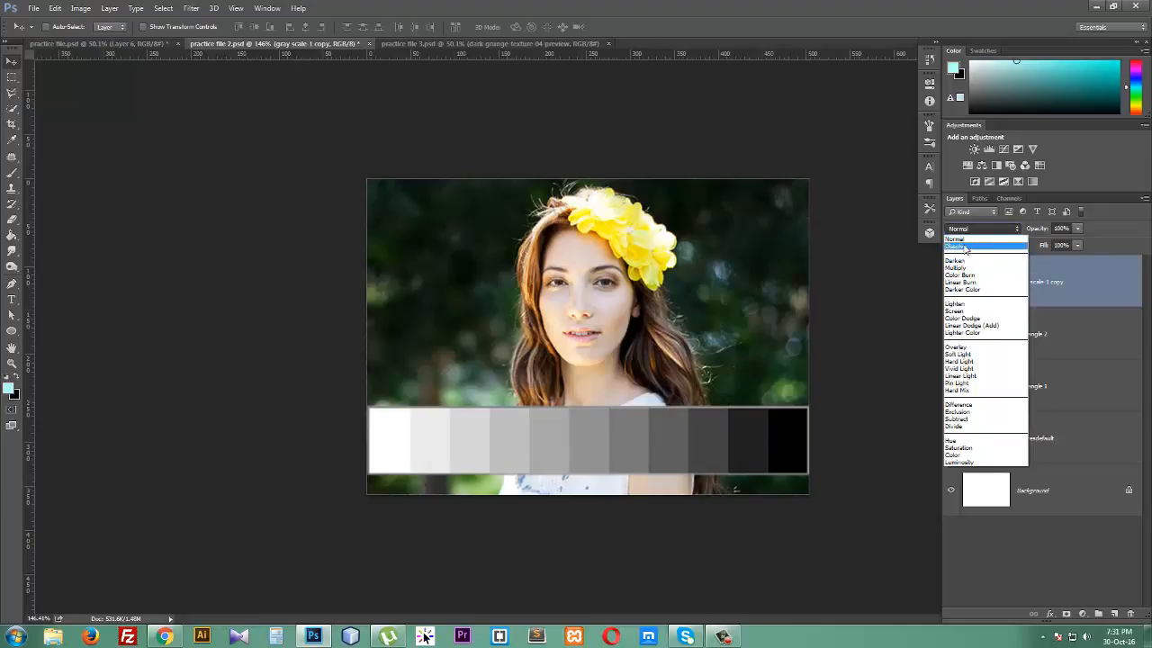
{"action": "left_click", "coordinate": [978, 229]}
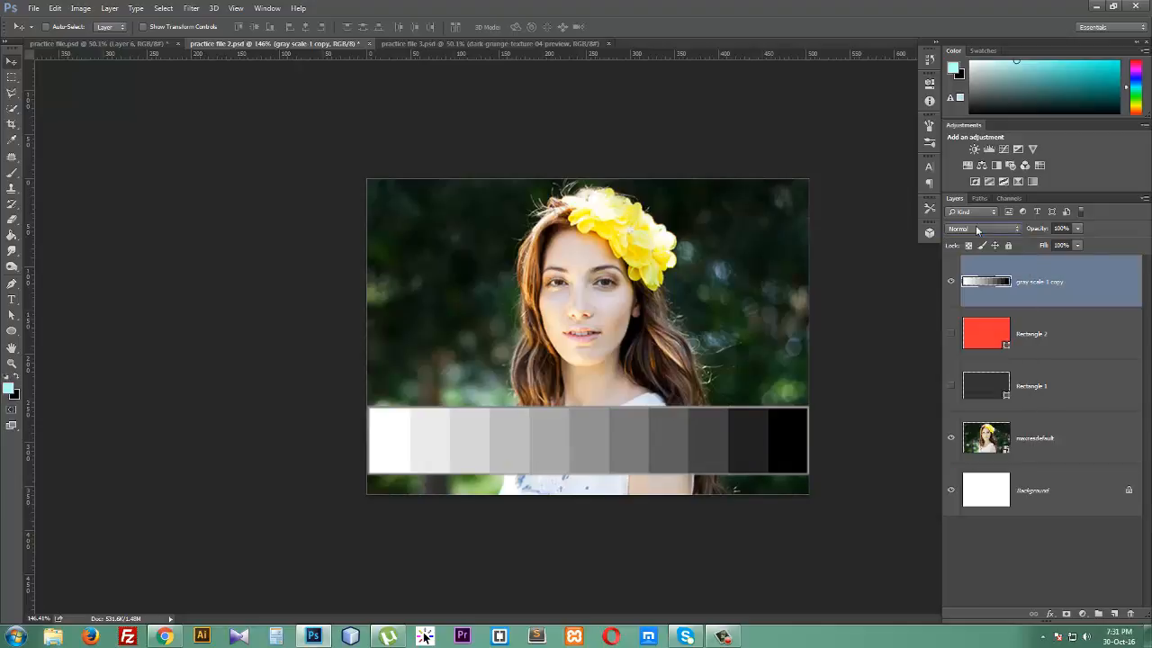
- Switch to practice file.psd and hide the layer 1, layer 2, Layer 3 and circle groups
{"action": "left_click", "coordinate": [126, 47]}
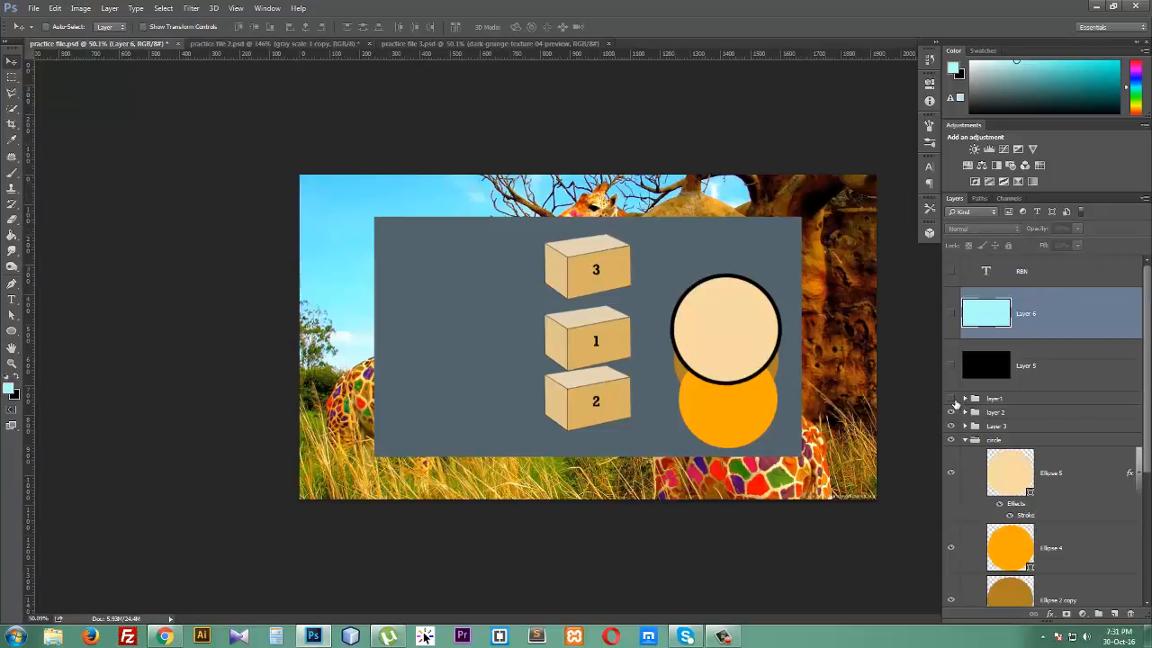
{"action": "left_click", "coordinate": [952, 399]}
{"action": "left_click", "coordinate": [951, 411]}
{"action": "left_click", "coordinate": [952, 426]}
{"action": "left_click", "coordinate": [952, 439]}
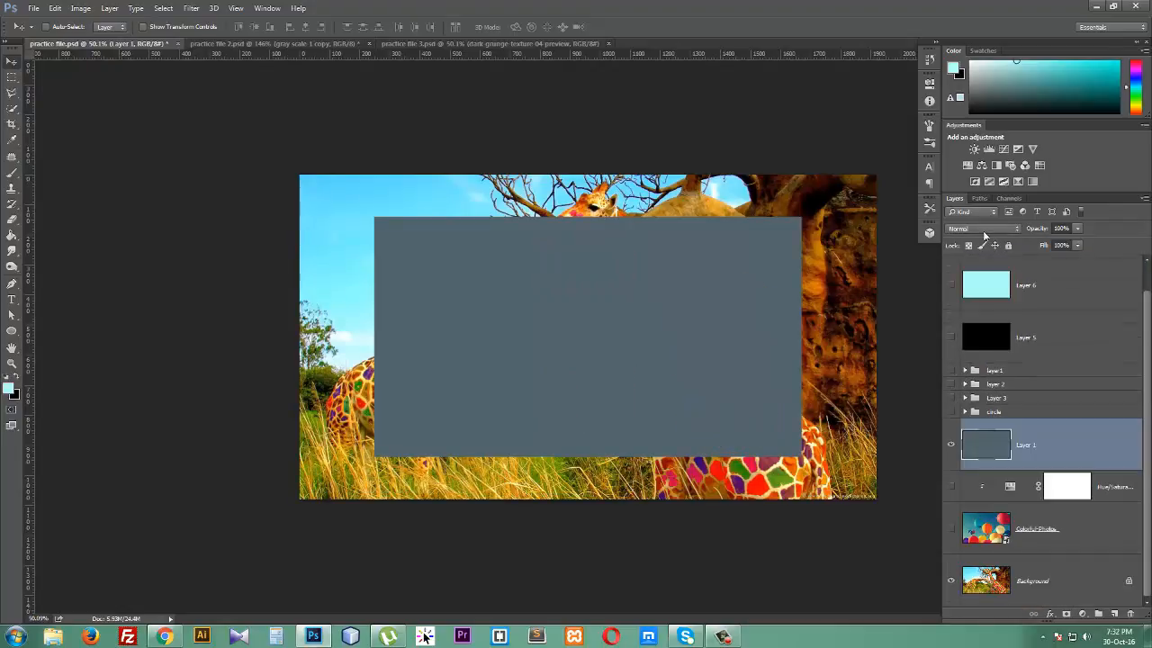
- Set Layer 1's blend mode to Dissolve and scale the layer up to cover the whole canvas
{"action": "left_click", "coordinate": [984, 230]}
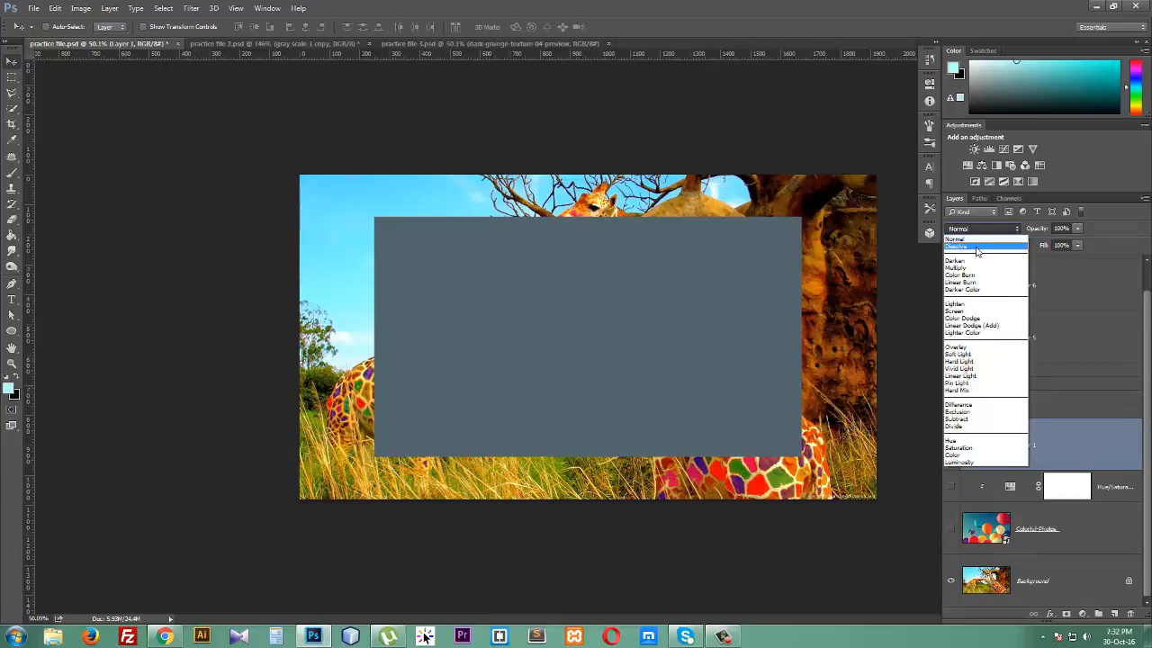
{"action": "left_click", "coordinate": [979, 248]}
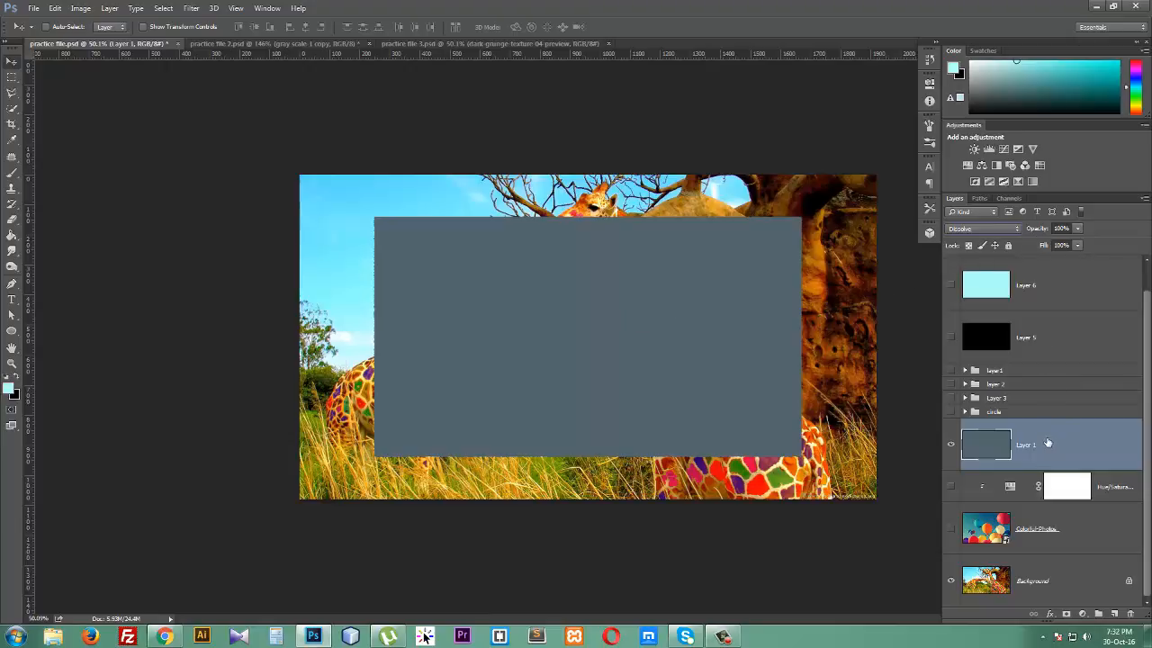
{"action": "key", "text": "ctrl+t"}
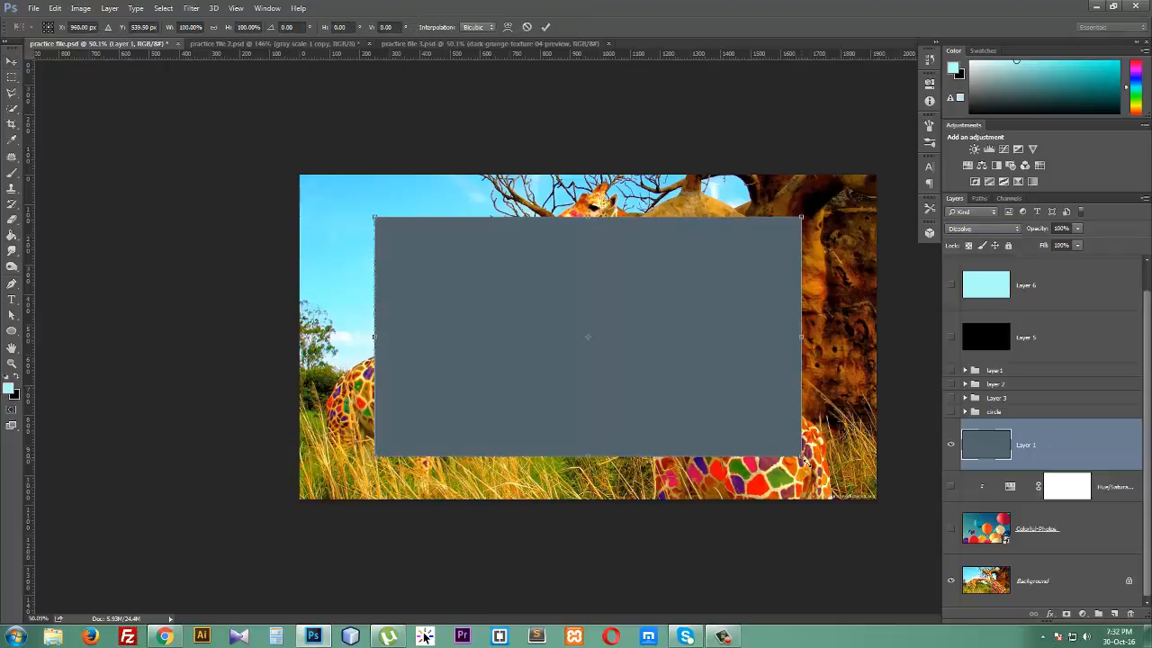
{"action": "left_click_drag", "start_coordinate": [805, 461], "coordinate": [889, 507]}
{"action": "key", "text": "Return"}
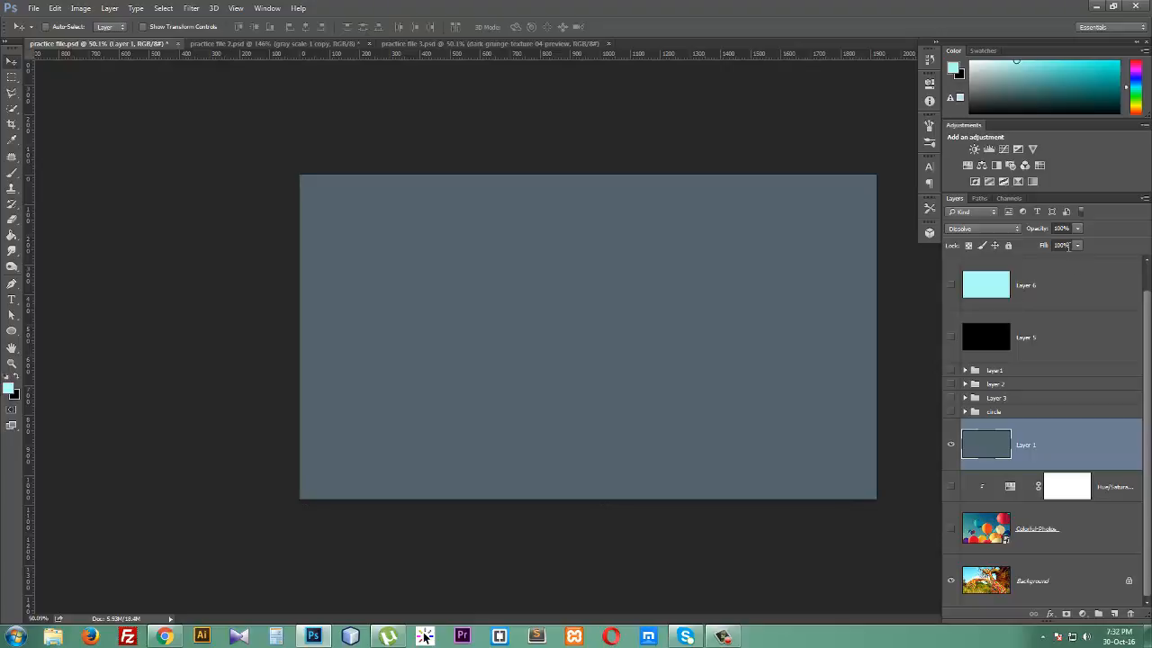
- Try Layer 1 at 19% opacity, then reset it to Normal at 100% opacity and hide the layer
{"action": "mouse_move", "coordinate": [1044, 232]}
{"action": "left_mouse_down"}
{"action": "mouse_move", "coordinate": [1012, 237]}
{"action": "mouse_move", "coordinate": [1040, 234]}
{"action": "mouse_move", "coordinate": [1026, 235]}
{"action": "left_mouse_up"}
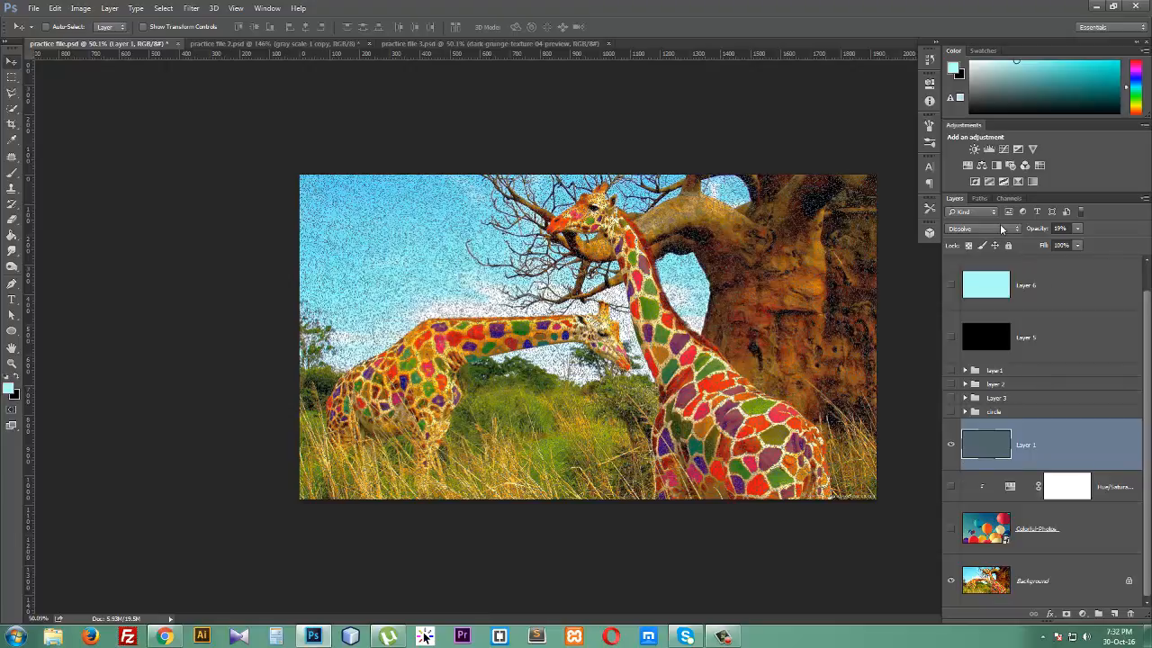
{"action": "left_click", "coordinate": [1001, 230]}
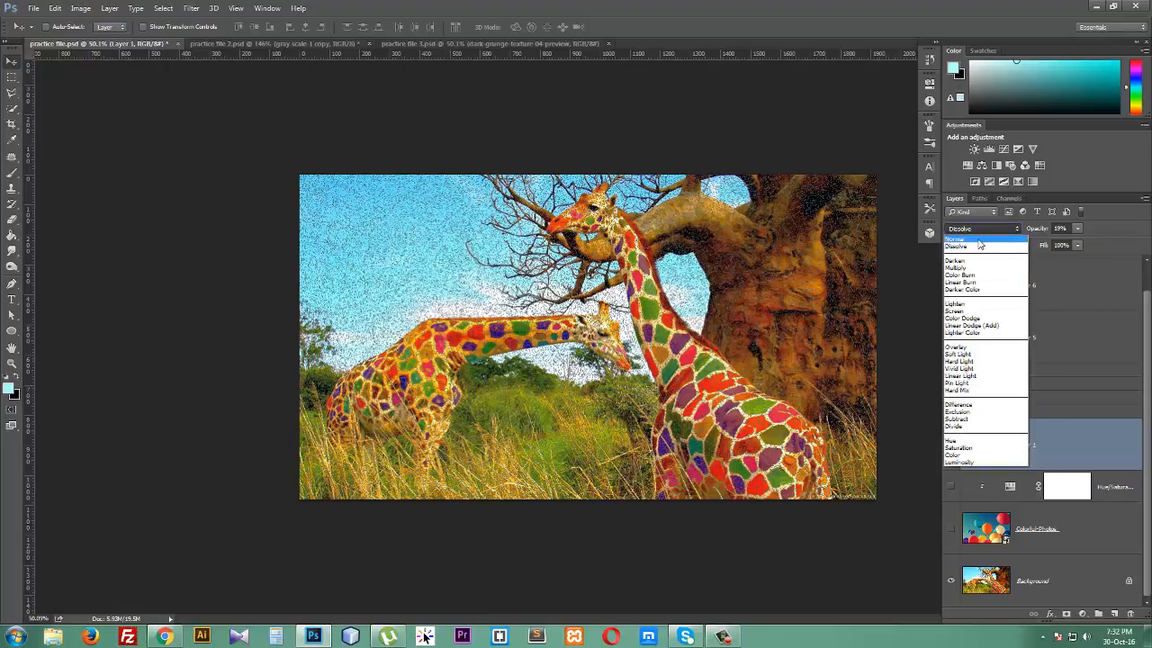
{"action": "left_click", "coordinate": [956, 238]}
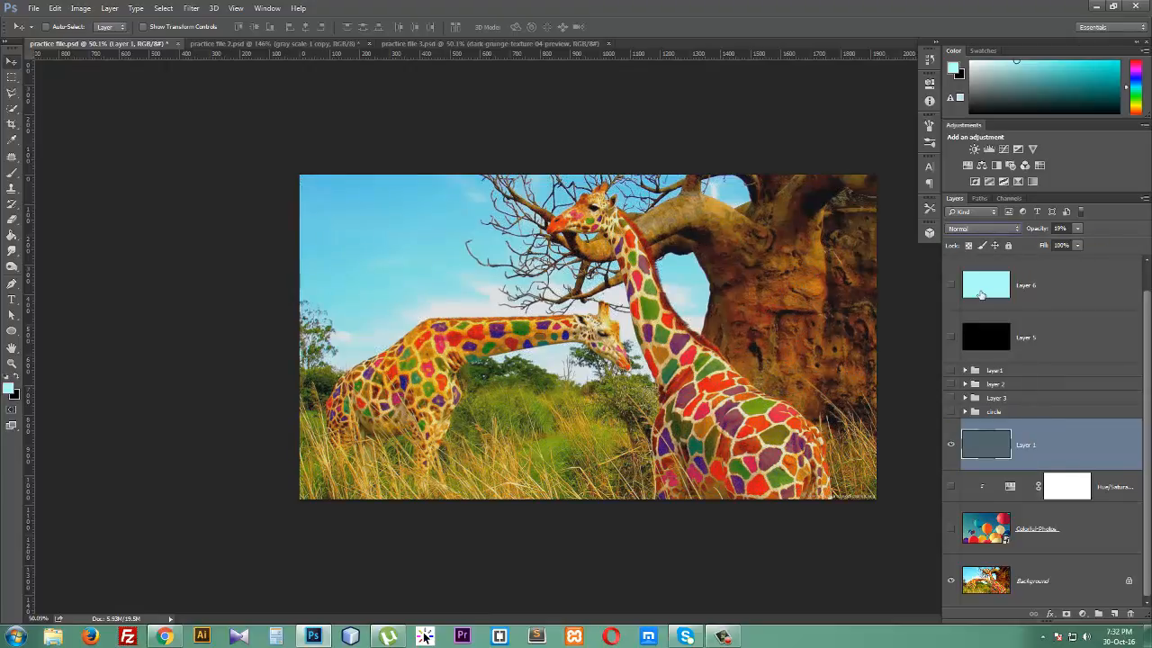
{"action": "left_click_drag", "start_coordinate": [1047, 231], "coordinate": [1143, 232]}
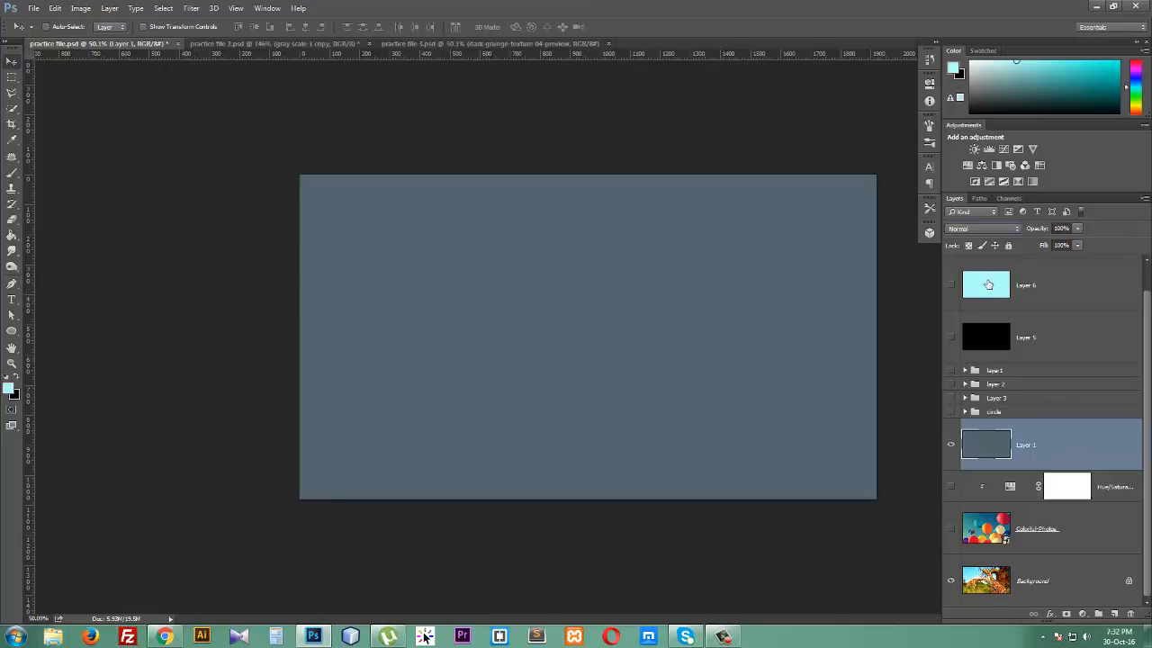
{"action": "left_click", "coordinate": [950, 444]}
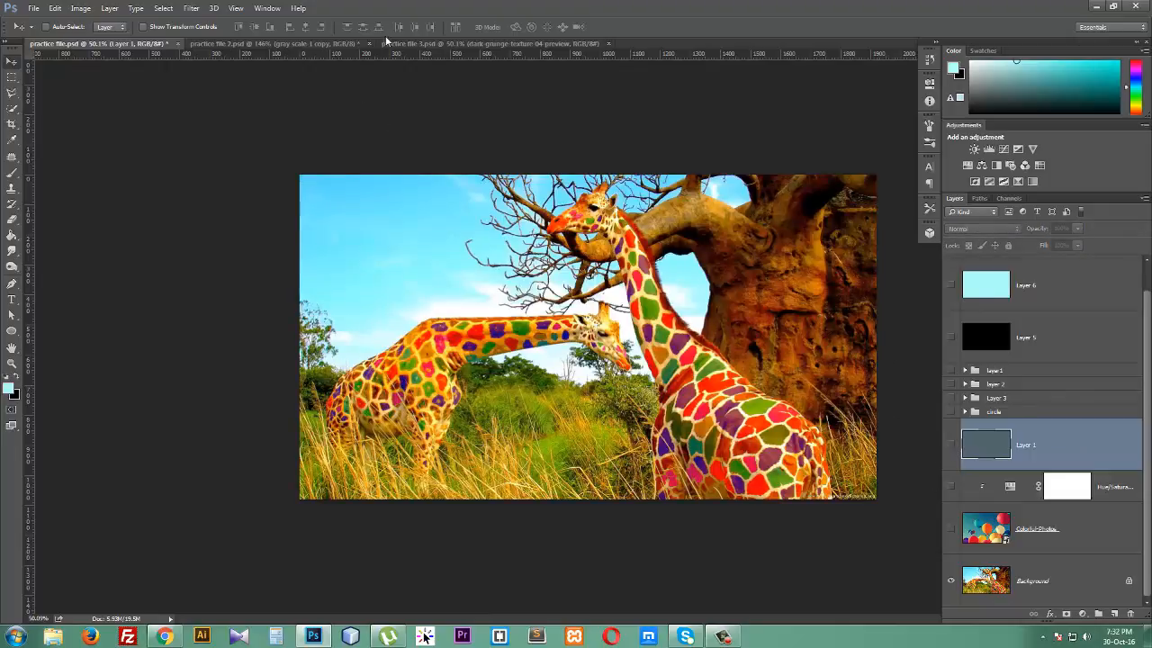
- Switch to practice file 2.psd and set the gray scale 1 copy layer's blend mode to Lighten
{"action": "left_click", "coordinate": [300, 43]}
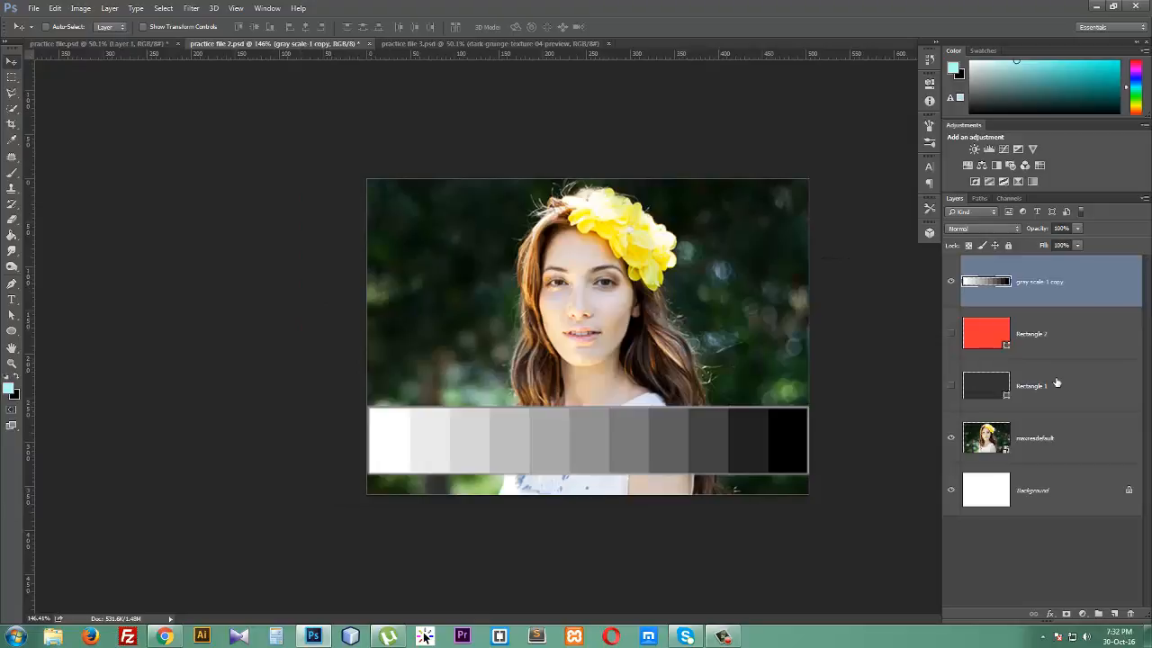
{"action": "left_click", "coordinate": [978, 231]}
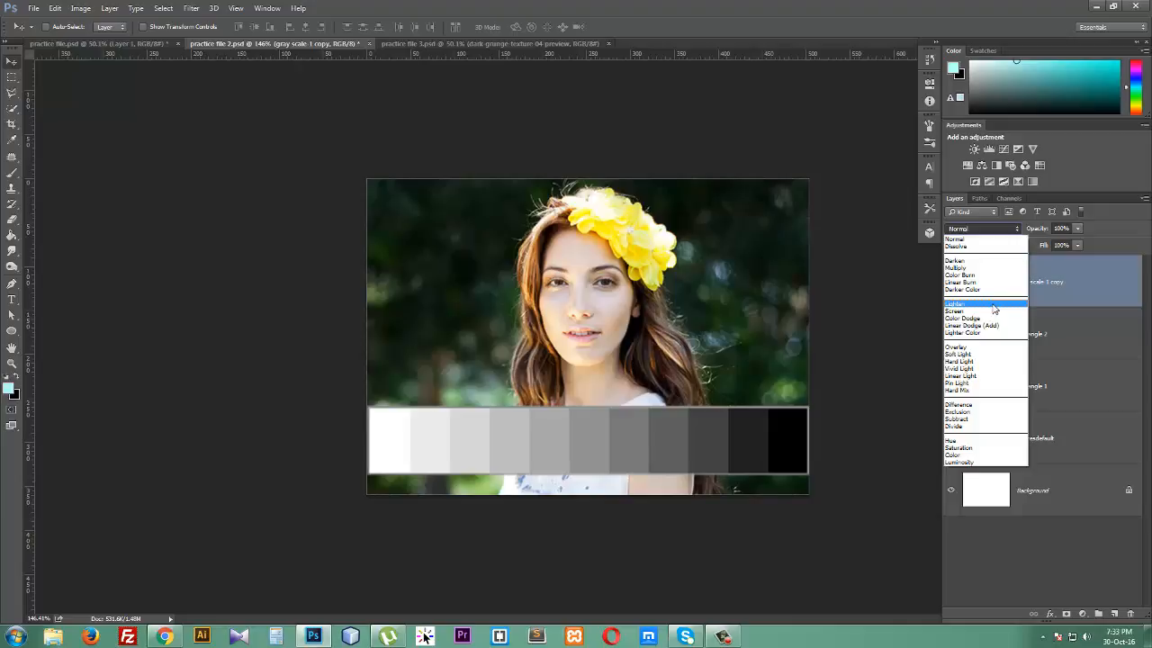
{"action": "left_click", "coordinate": [995, 310]}
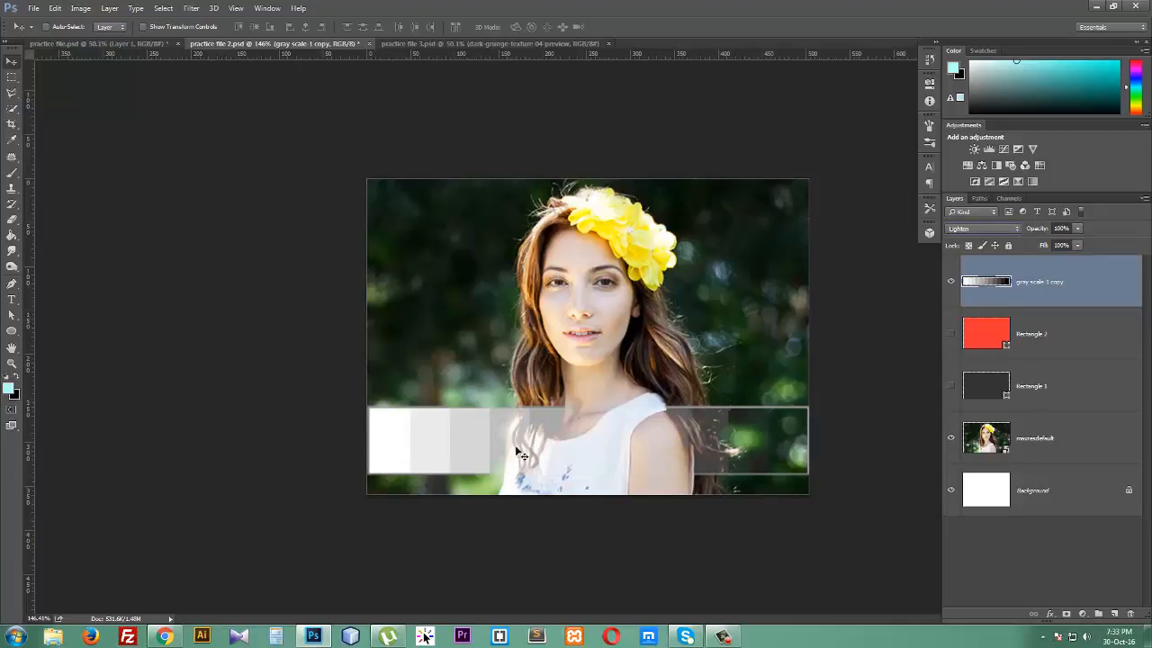
- Browse the blend mode list for the gray scale layer and for the dark grunge texture 04 preview layer in practice file 1.psd
{"action": "left_click", "coordinate": [720, 190]}
{"action": "left_click", "coordinate": [990, 230]}
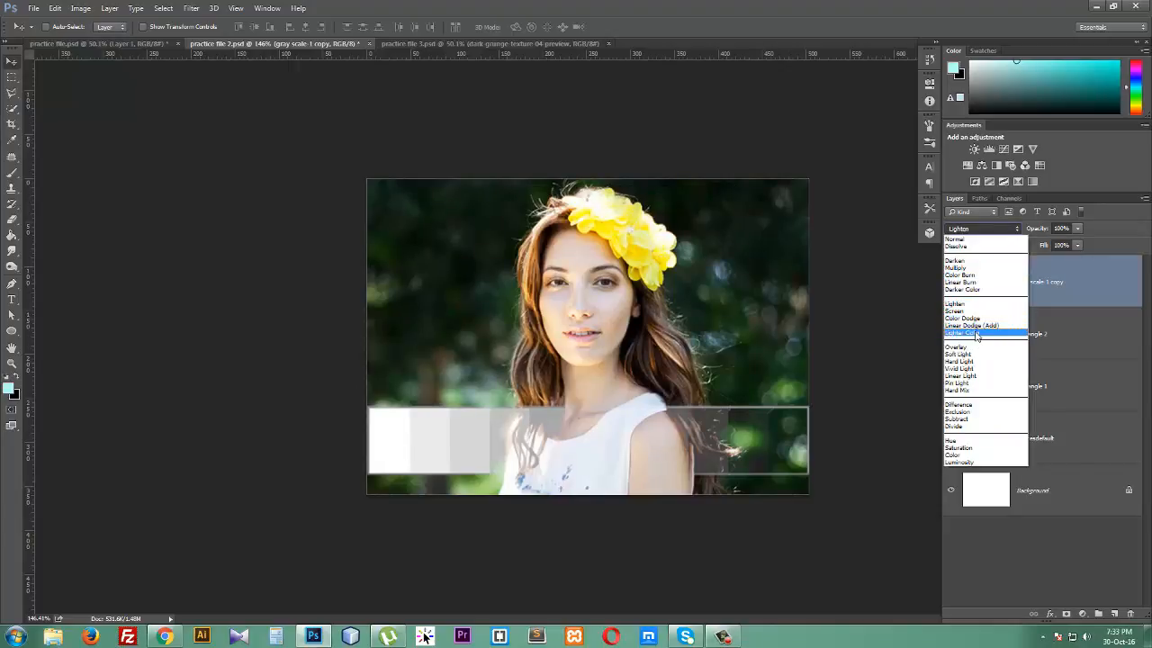
{"action": "left_click", "coordinate": [992, 233]}
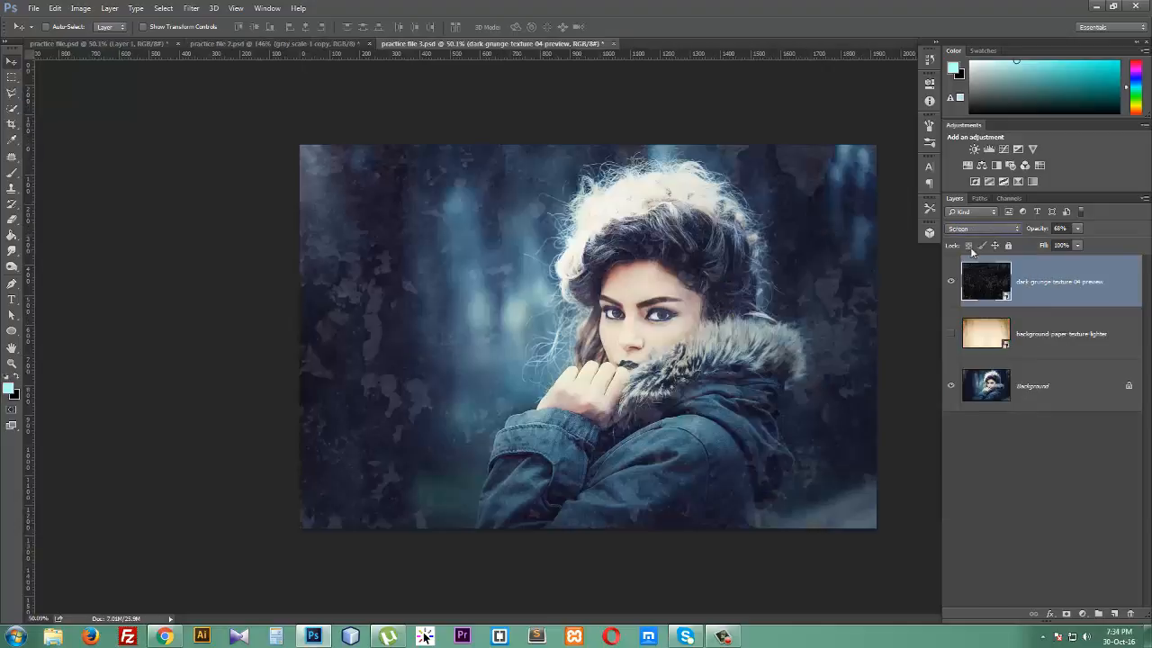
{"action": "left_click", "coordinate": [979, 232]}
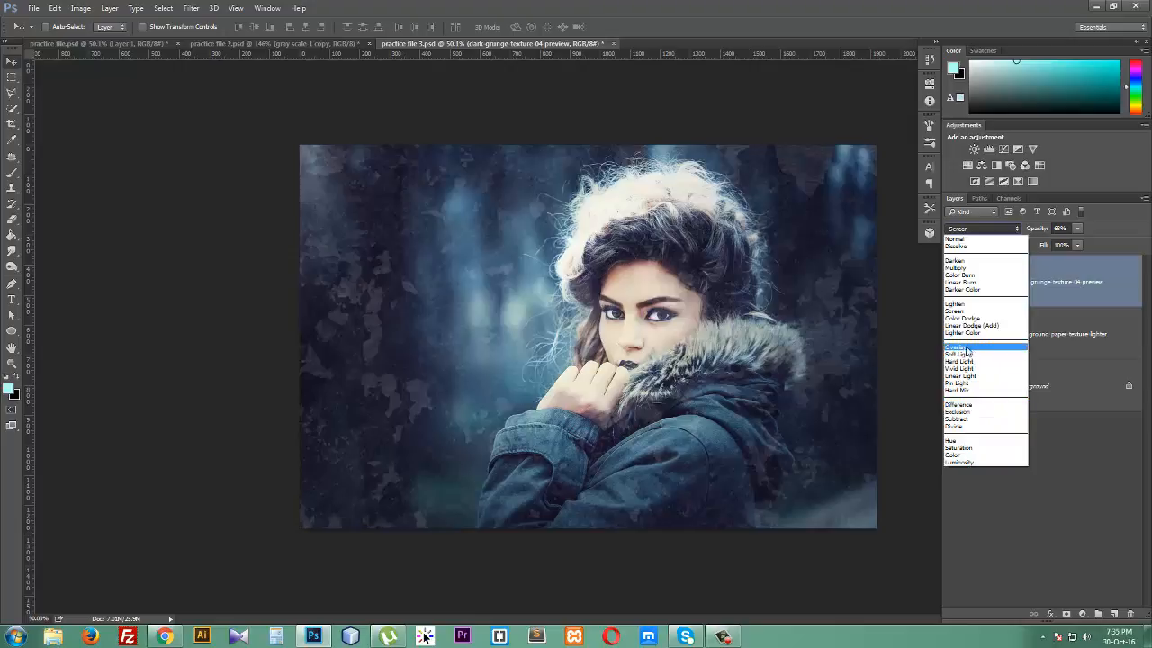
{"action": "left_click", "coordinate": [956, 210]}
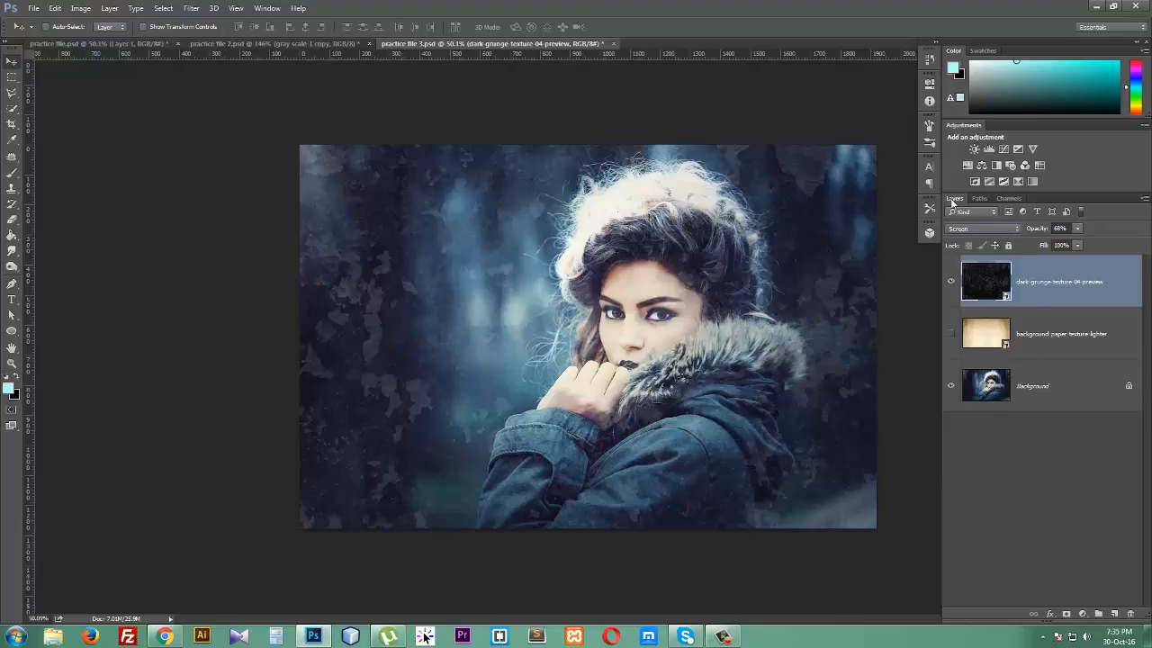